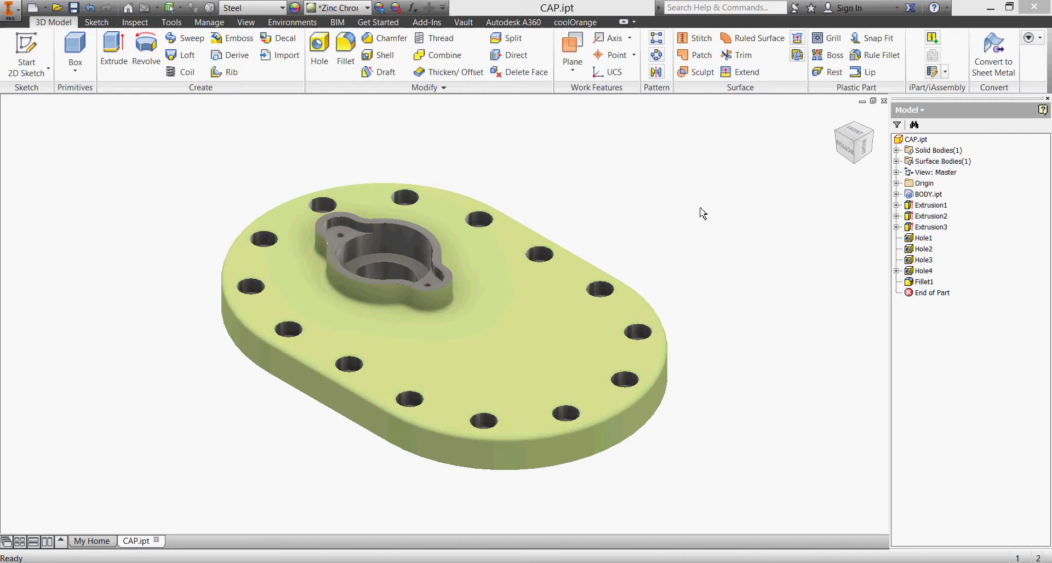
Turn the CAP part to its underside and check its dimensions in the PUMP drawing.
left_click(856, 163)
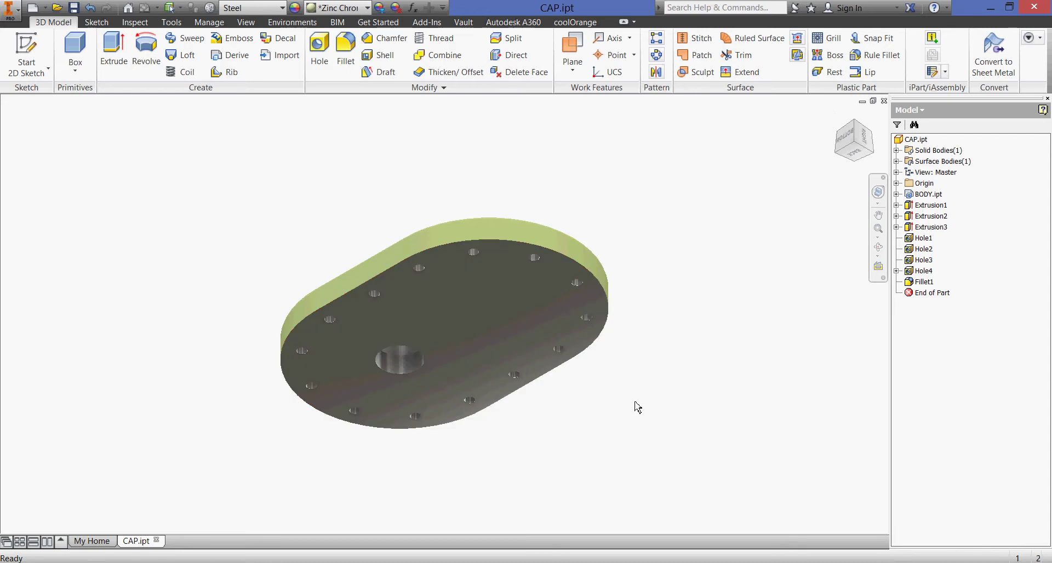
key("alt+Tab")
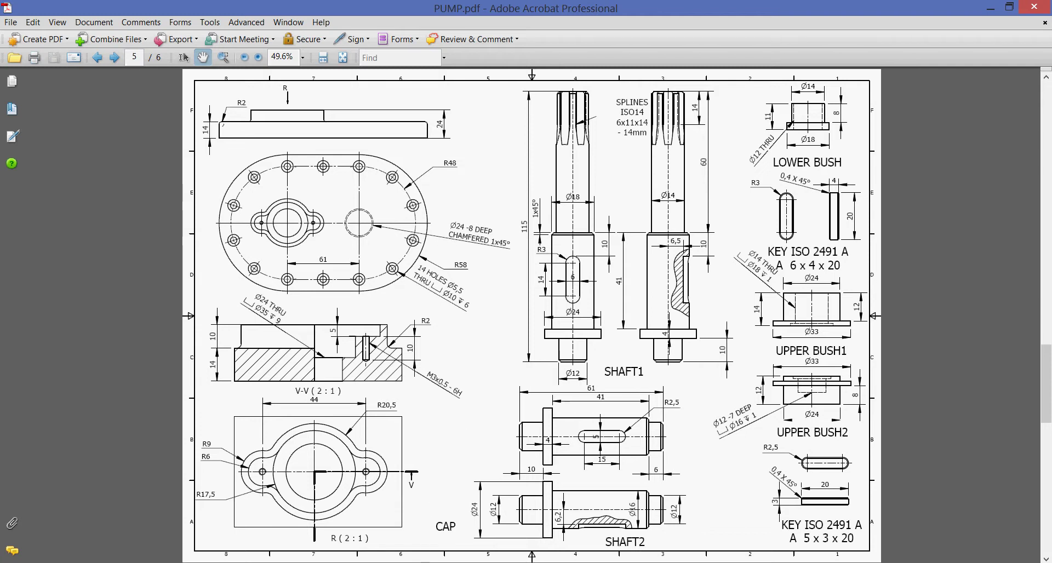
mouse_move(419, 562)
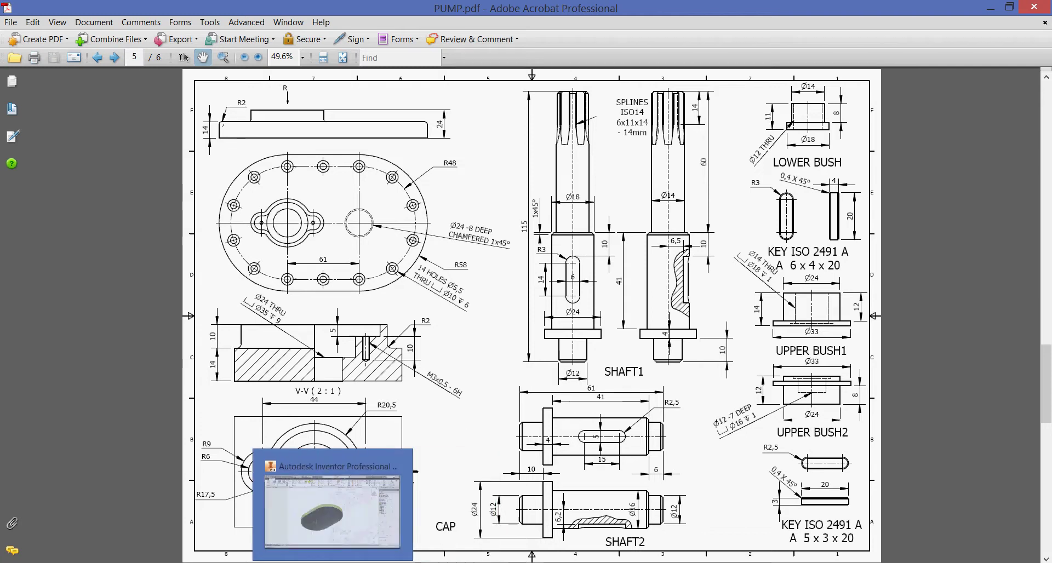
left_click(329, 559)
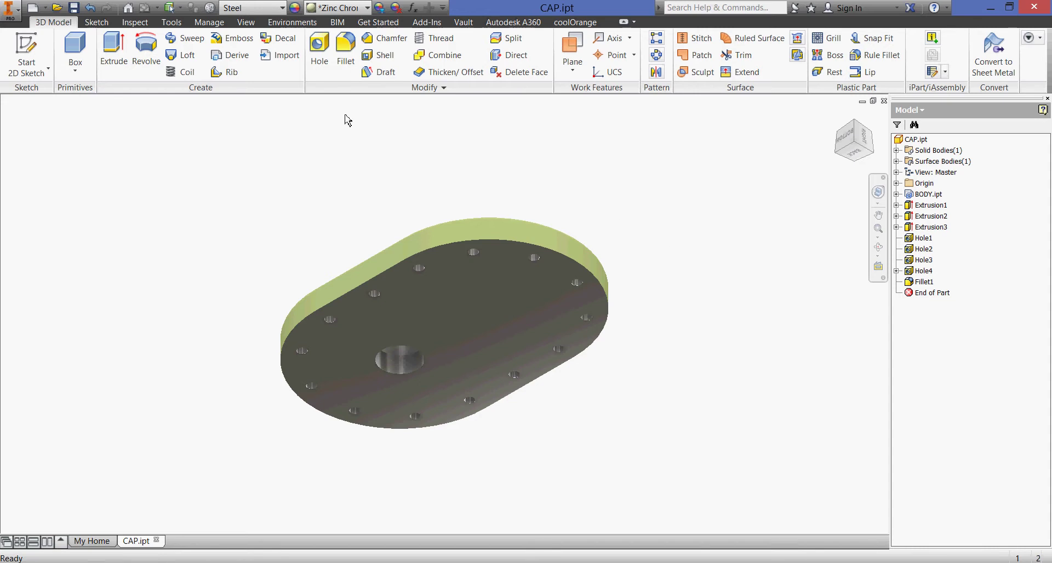
Set up a drilled hole with 8 mm distance termination, flat bottom and concentric placement.
left_click(320, 55)
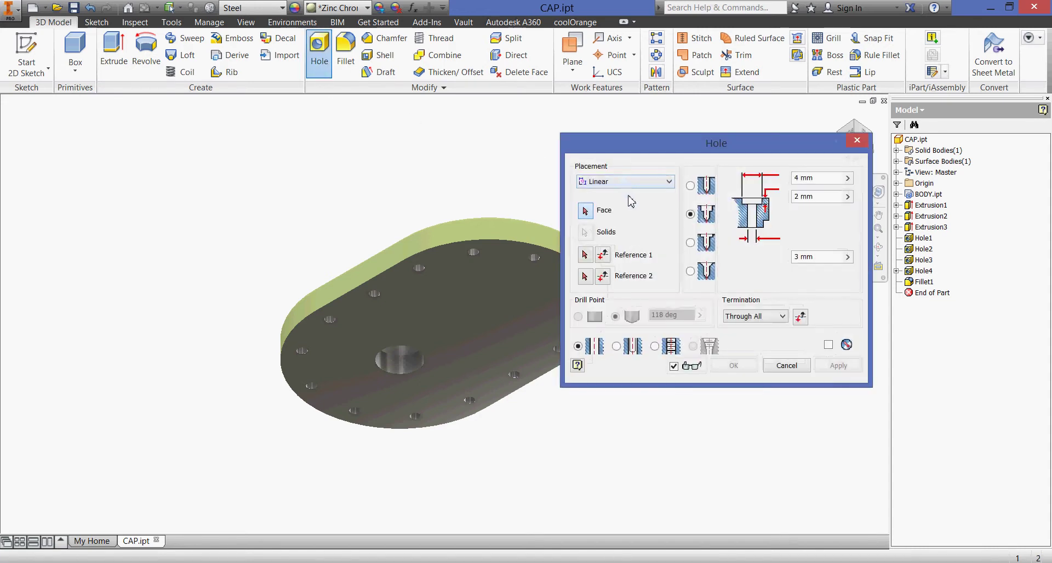
left_click(690, 186)
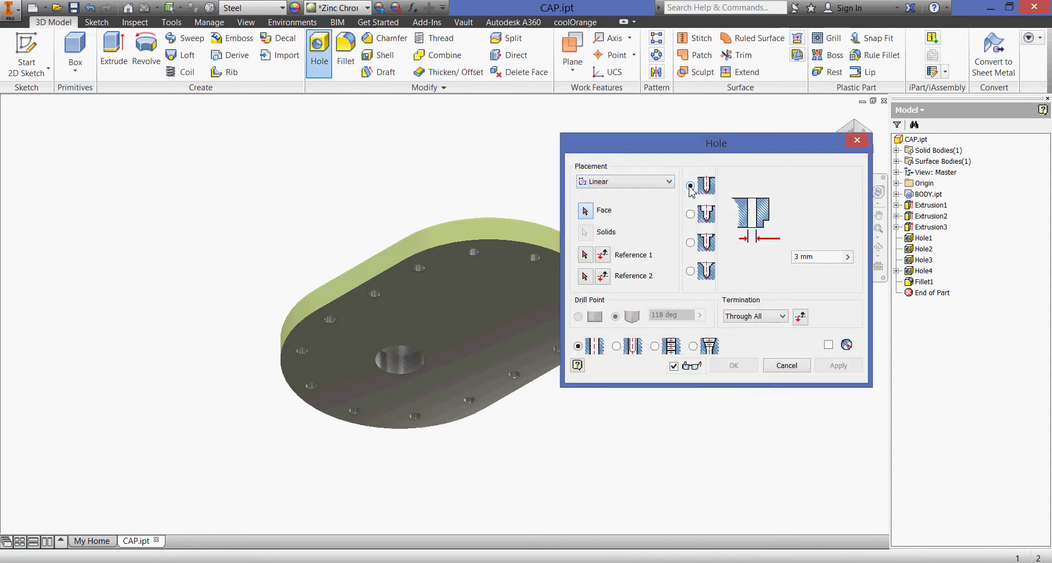
left_click(769, 321)
left_click(770, 328)
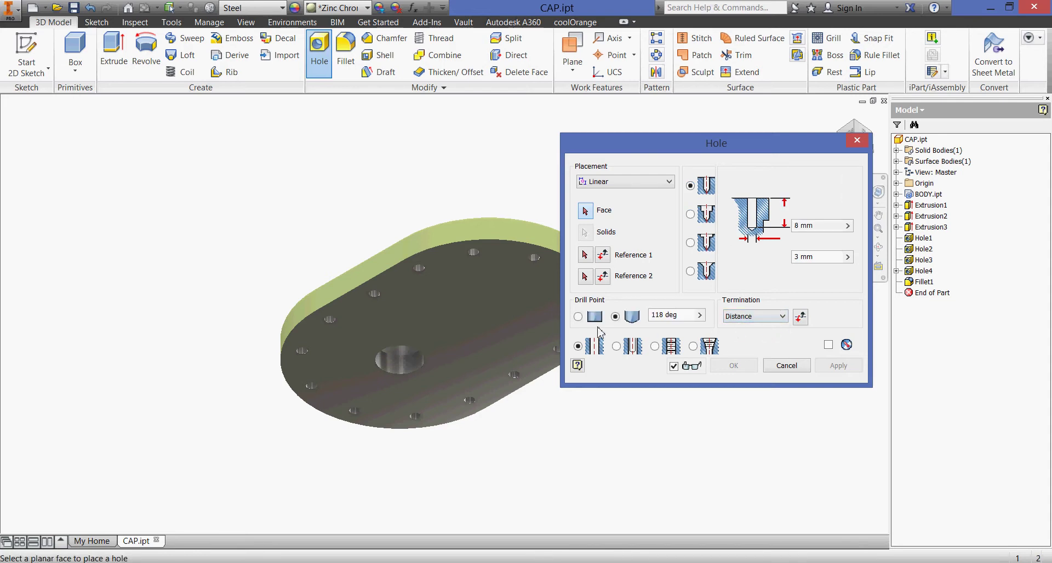
left_click(578, 317)
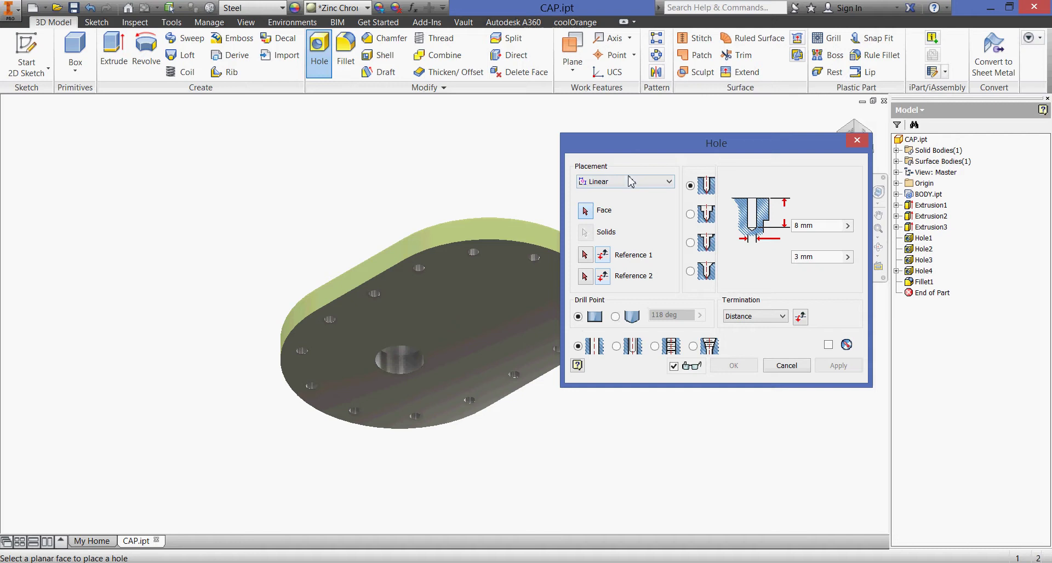
left_click(668, 182)
left_click(651, 216)
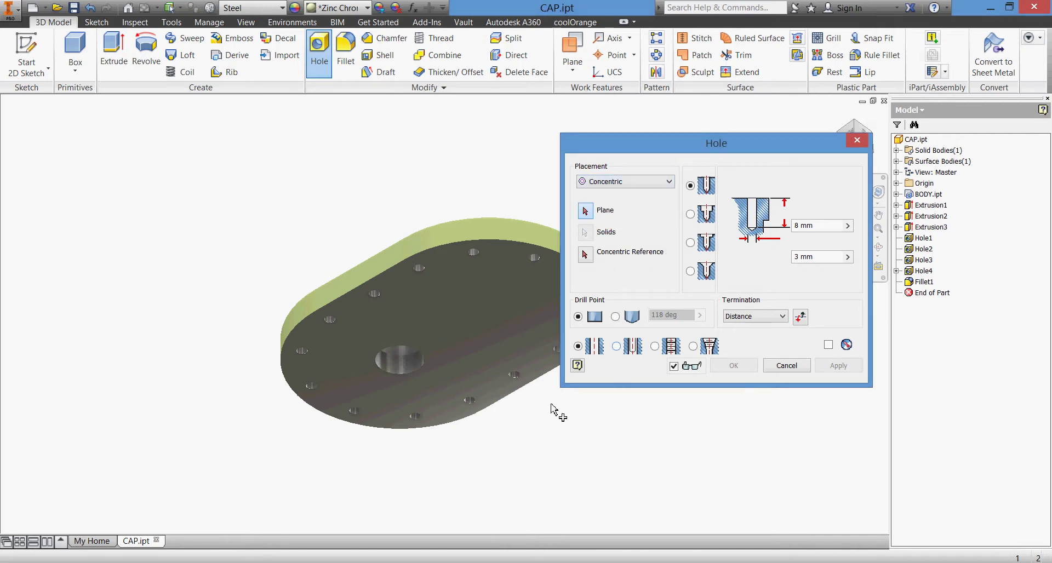
Make the hole 24 mm diameter, concentric with the rounded end on the underside.
key("alt+Tab")
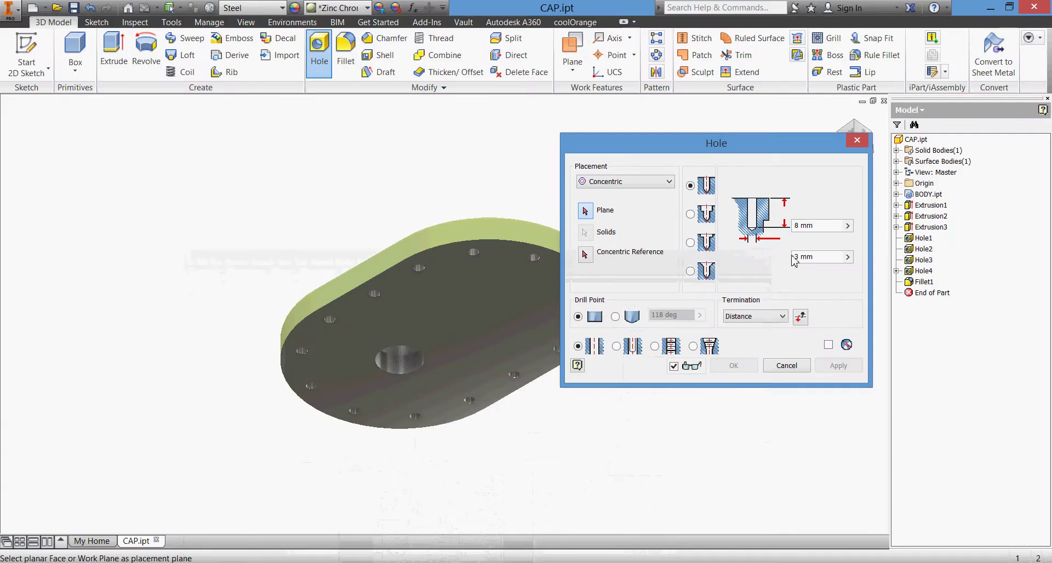
left_click(822, 259)
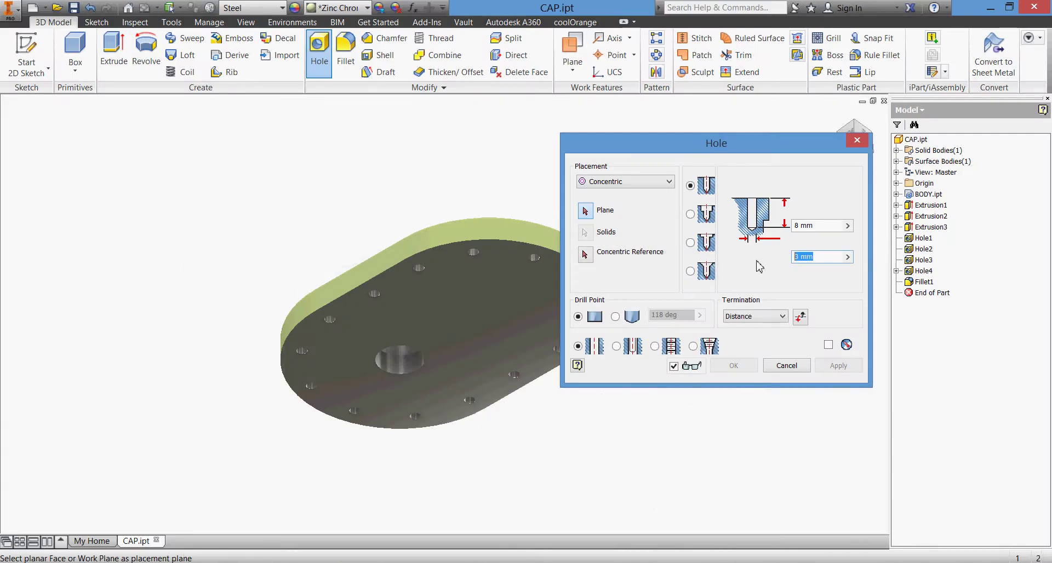
type("24")
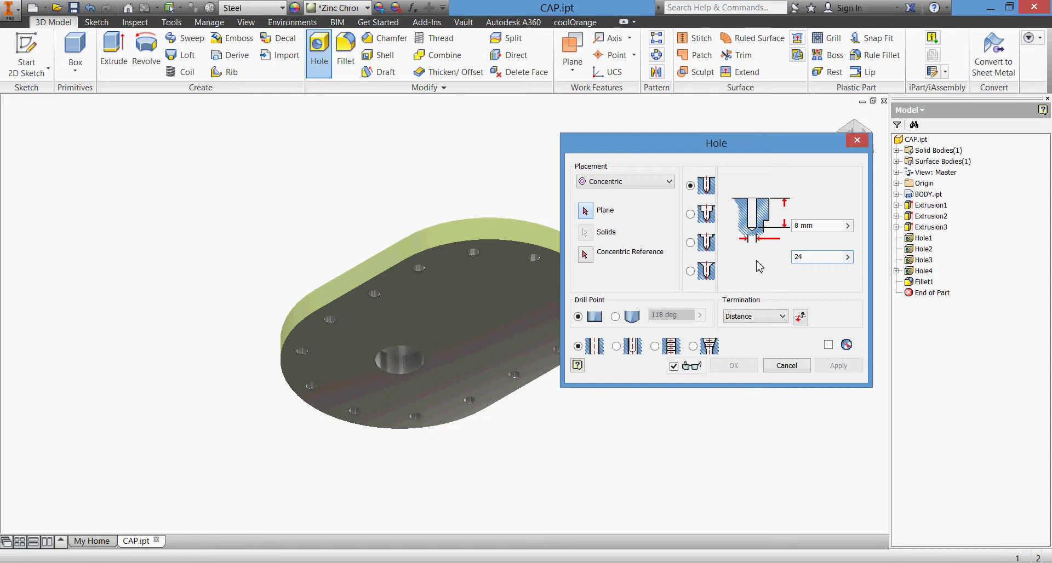
left_click(495, 312)
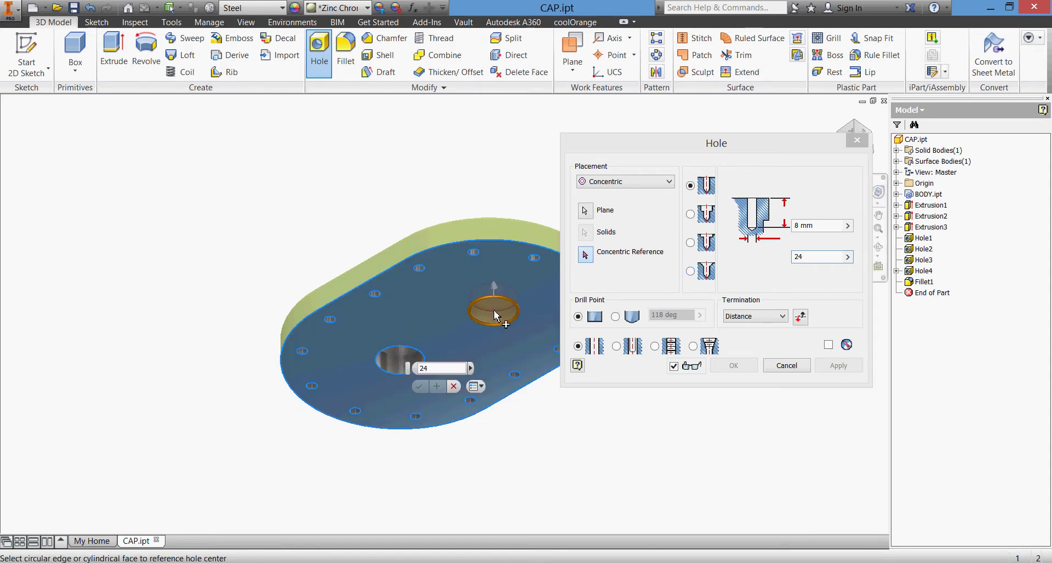
left_click(517, 248)
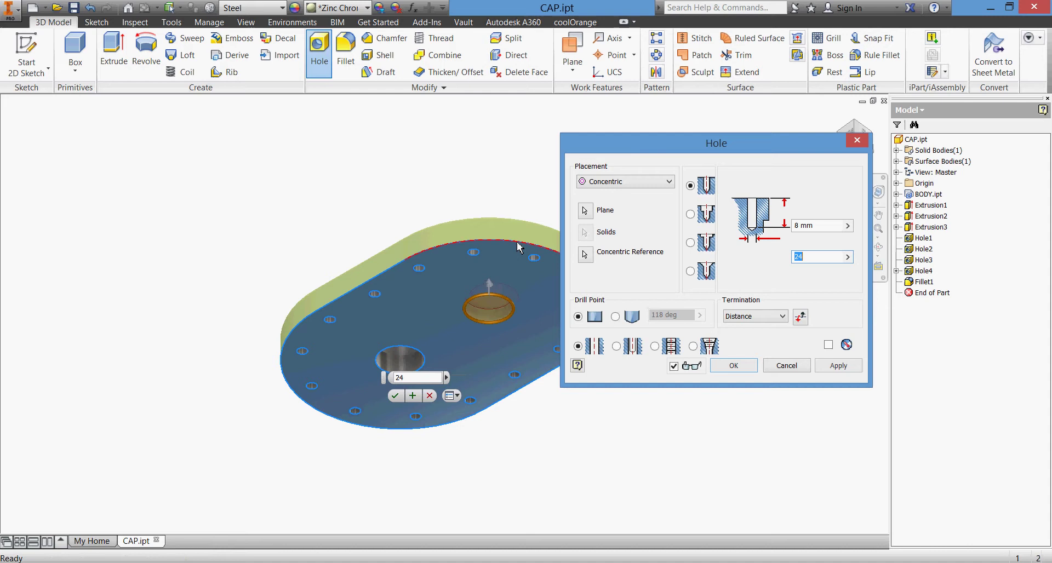
left_click(749, 371)
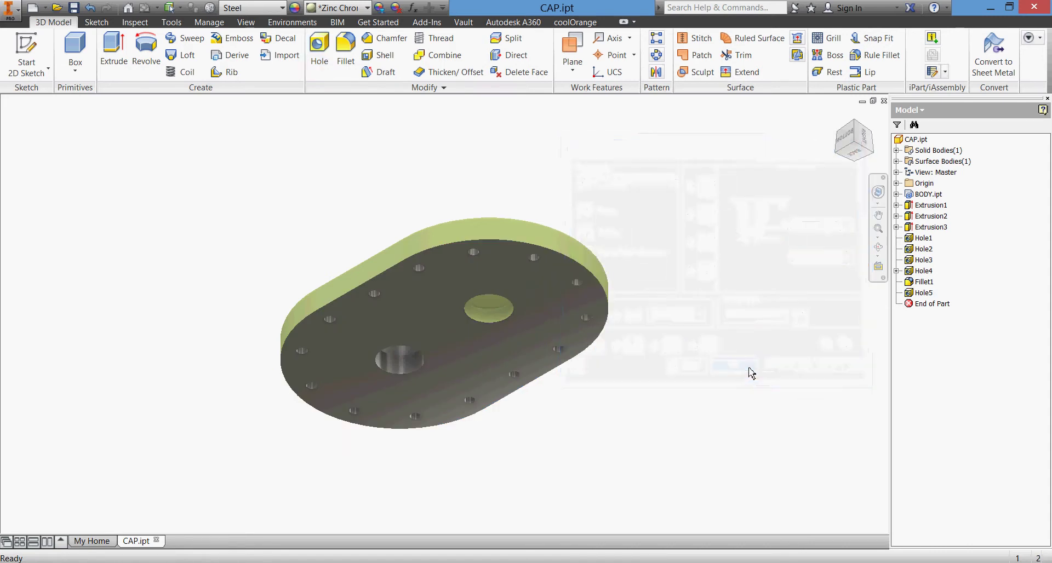
Chamfer the rim of the 24 mm Hole5 with a 1 mm distance.
left_click(913, 295)
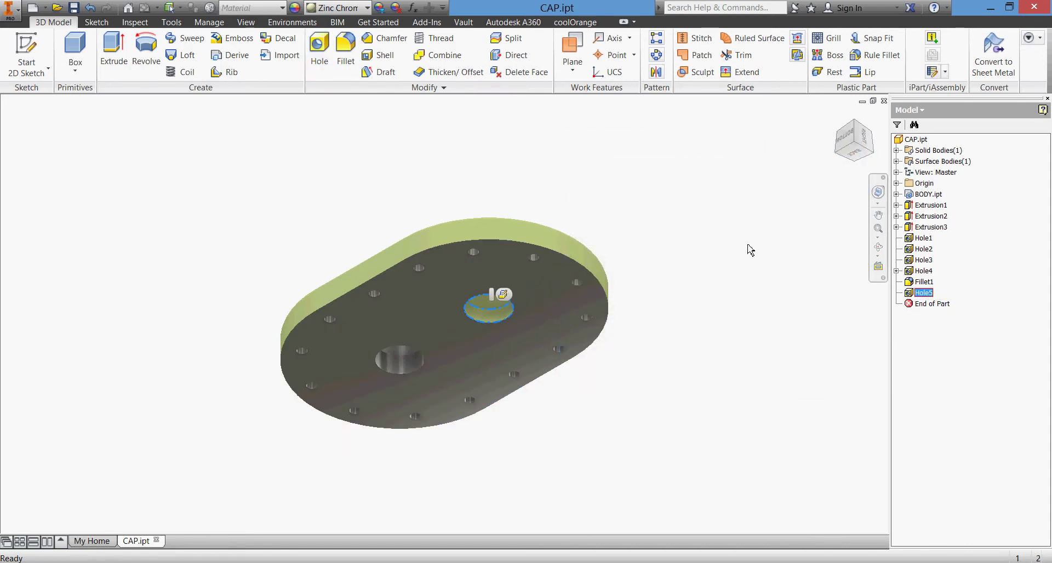
left_click(590, 214)
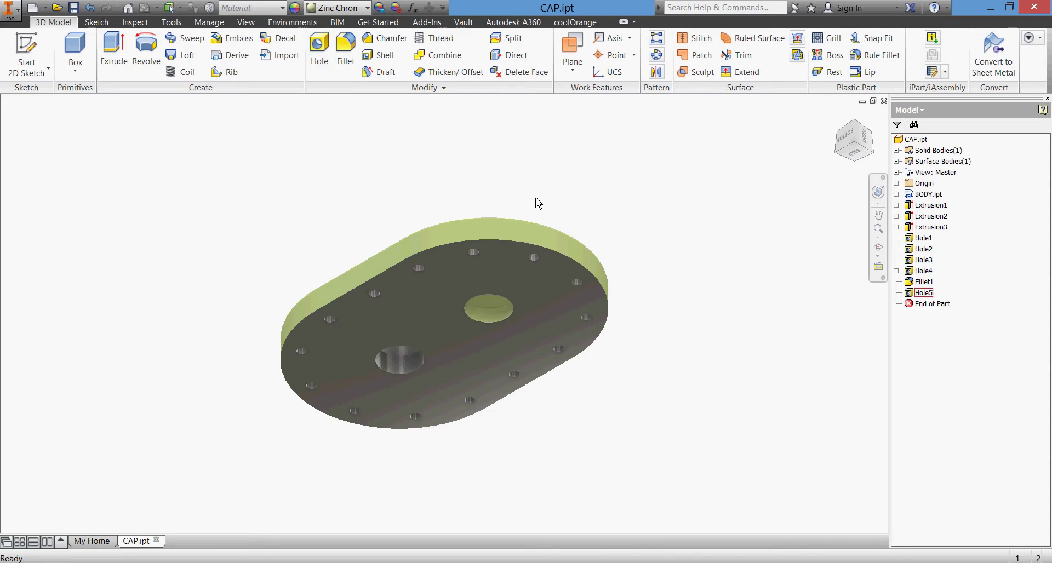
left_click(386, 38)
left_click(823, 207)
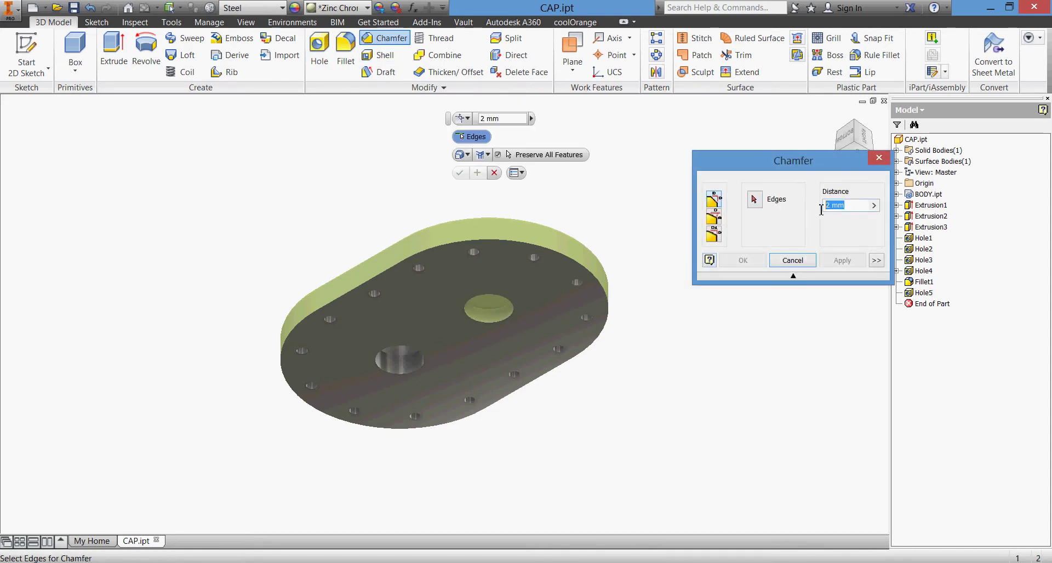
type("1")
left_click(755, 200)
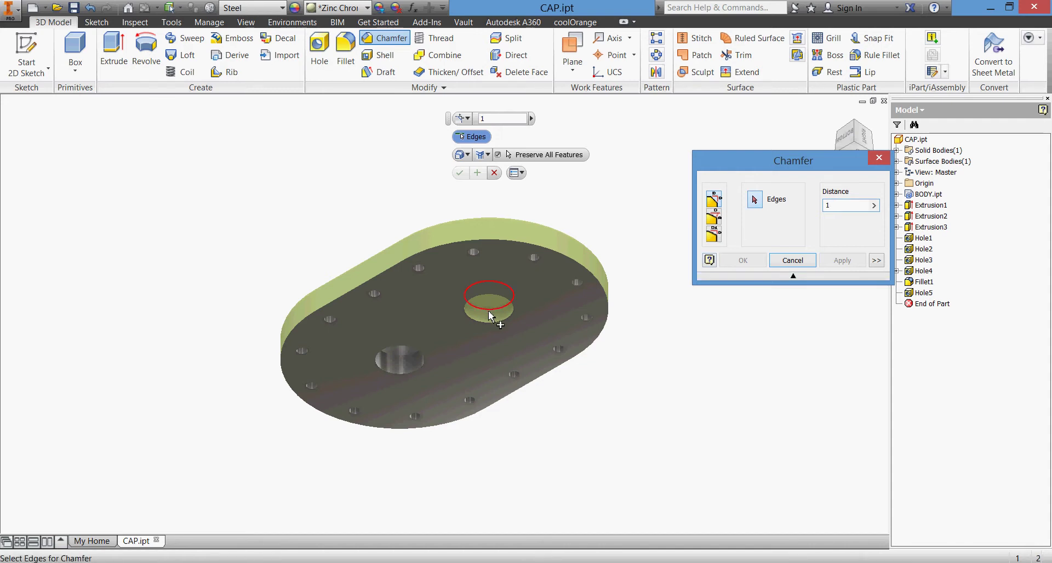
scroll(489, 315, "up", 5)
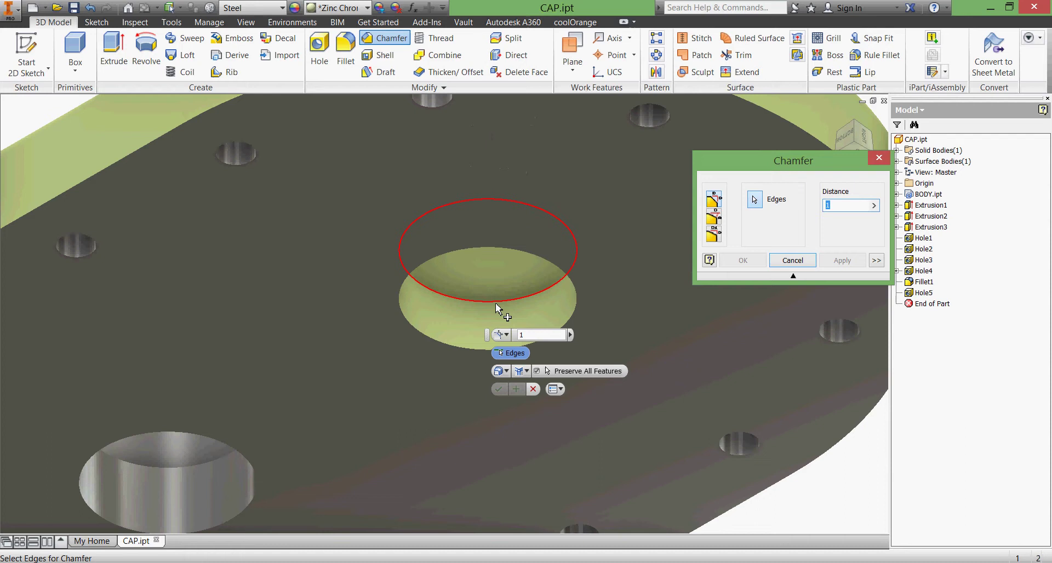
left_click(496, 307)
left_click(743, 261)
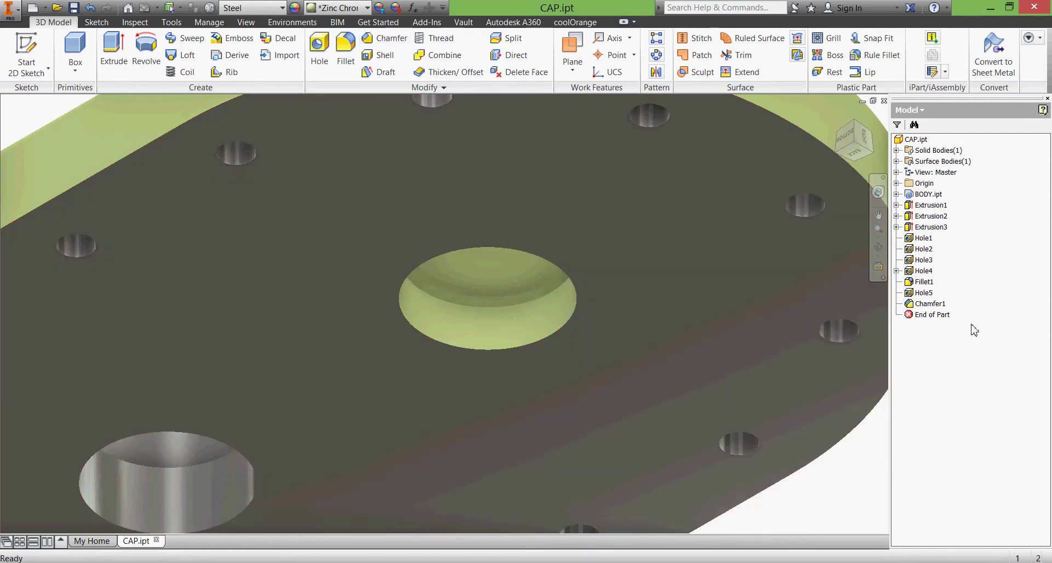
Give Hole5 and Chamfer1 the Steel - Polished appearance and save CAP.ipt.
left_click(924, 293)
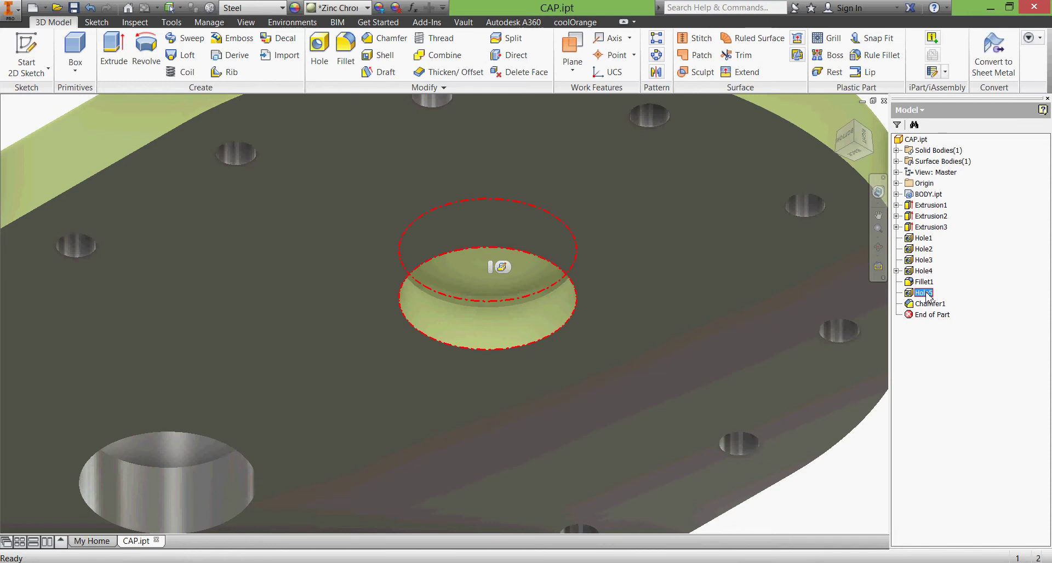
left_click(925, 305, "shift")
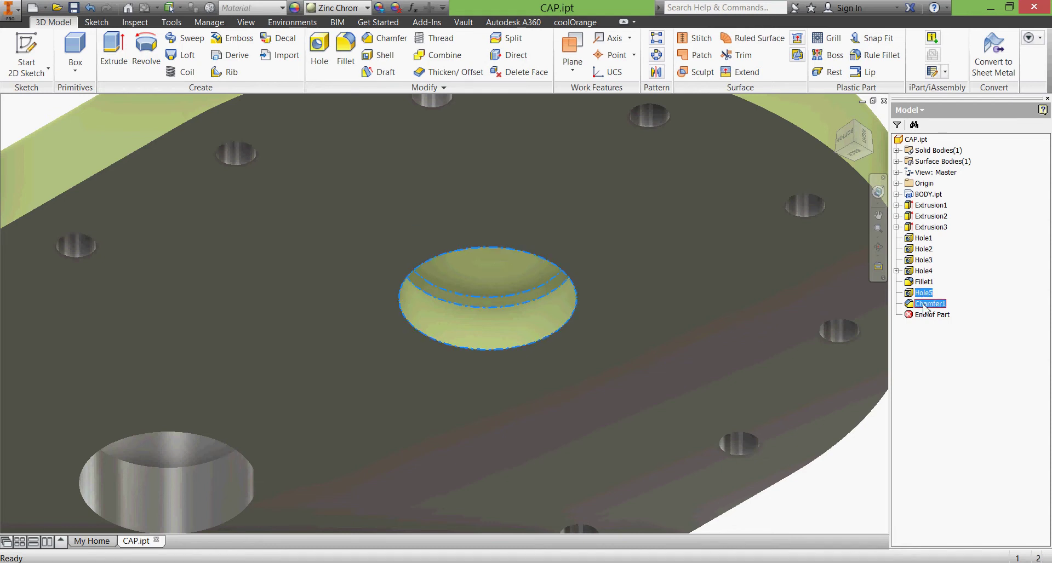
left_click(366, 8)
scroll(373, 49, "up", 1)
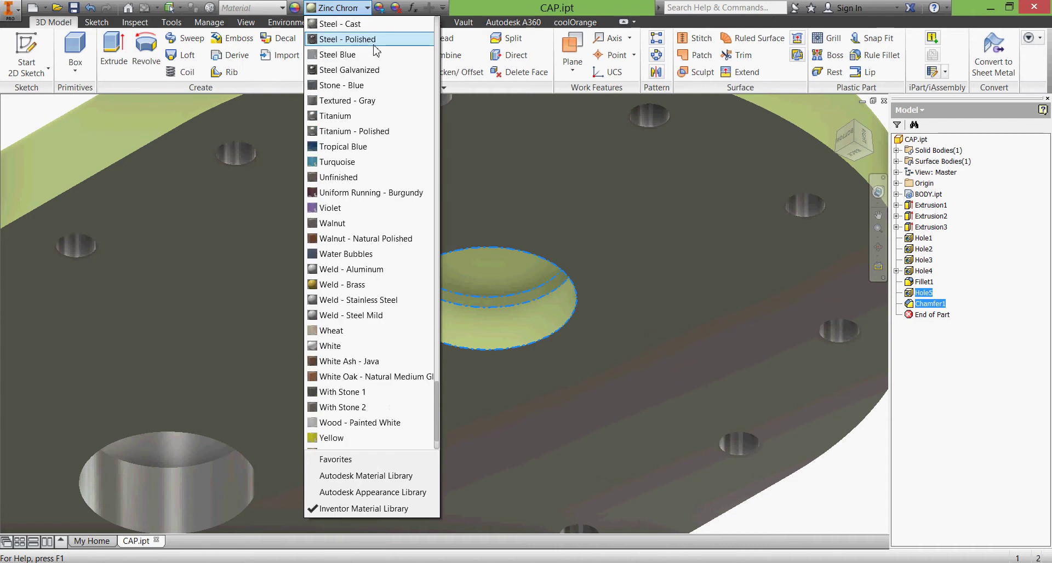
left_click(376, 40)
scroll(575, 353, "up", 5)
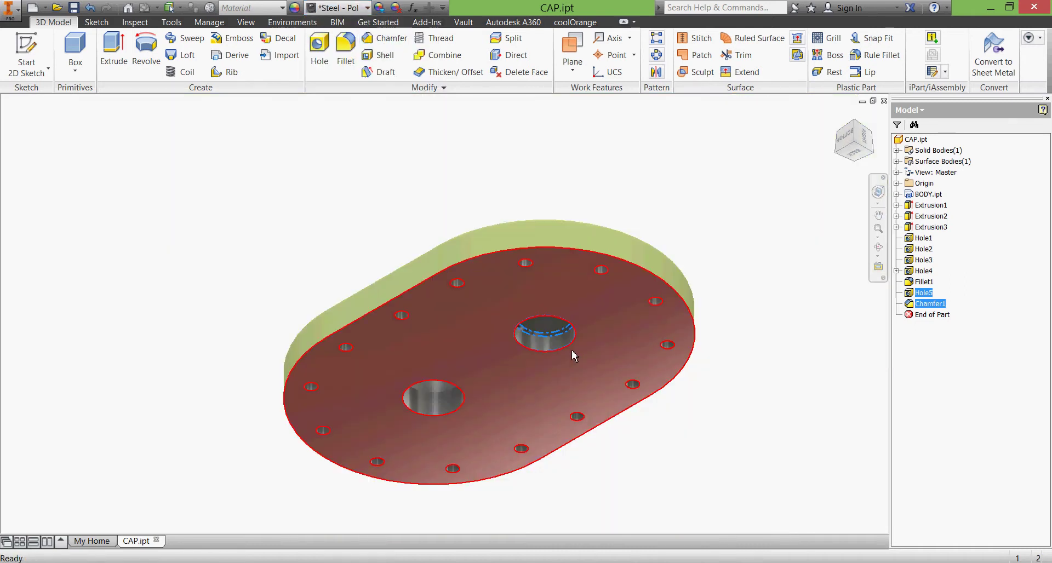
left_click(545, 178)
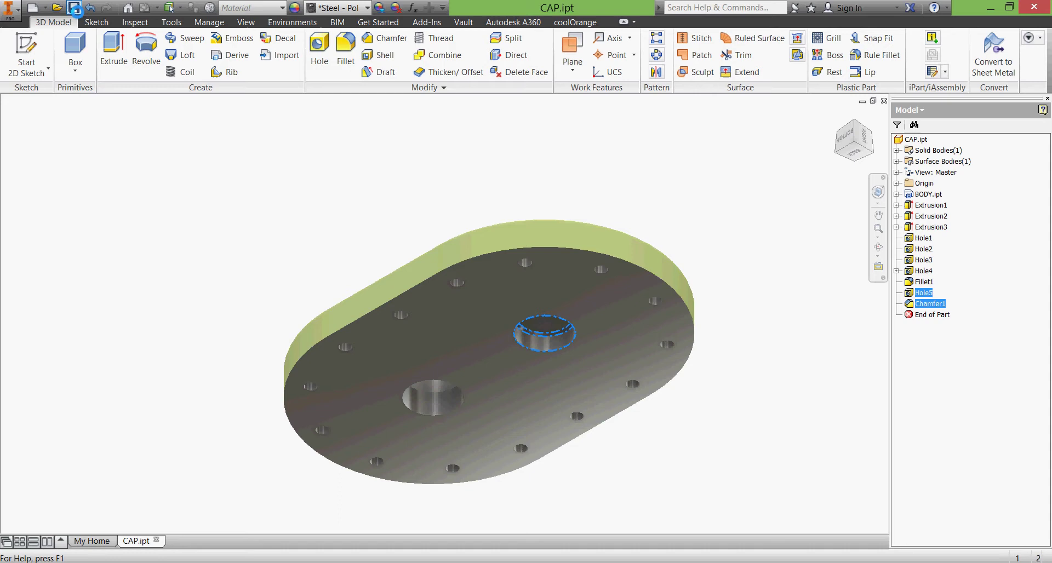
left_click(212, 231)
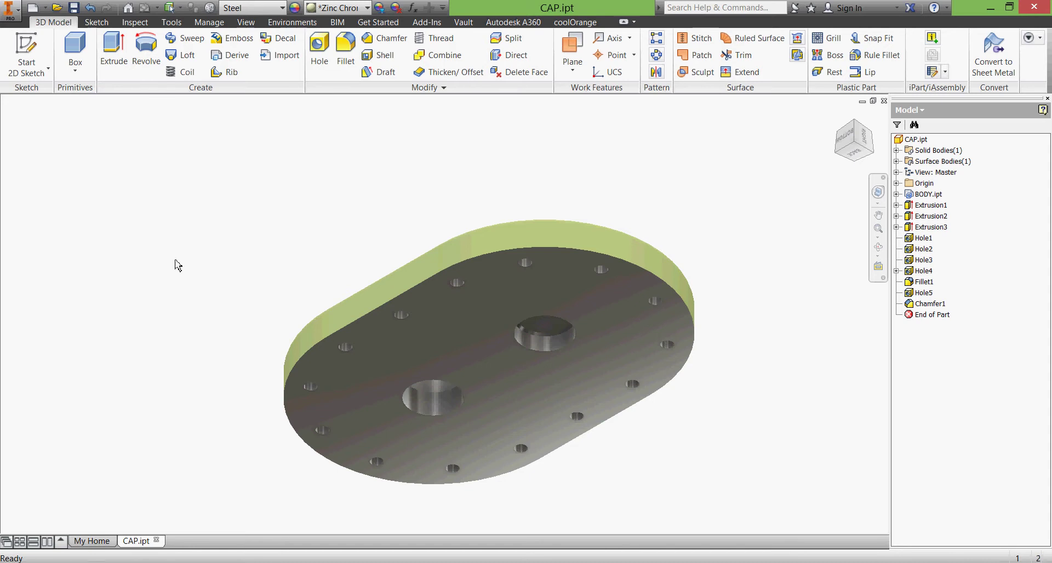
Create a new empty part from My Home, then bring PUMP.pdf up in Acrobat.
left_click(104, 541)
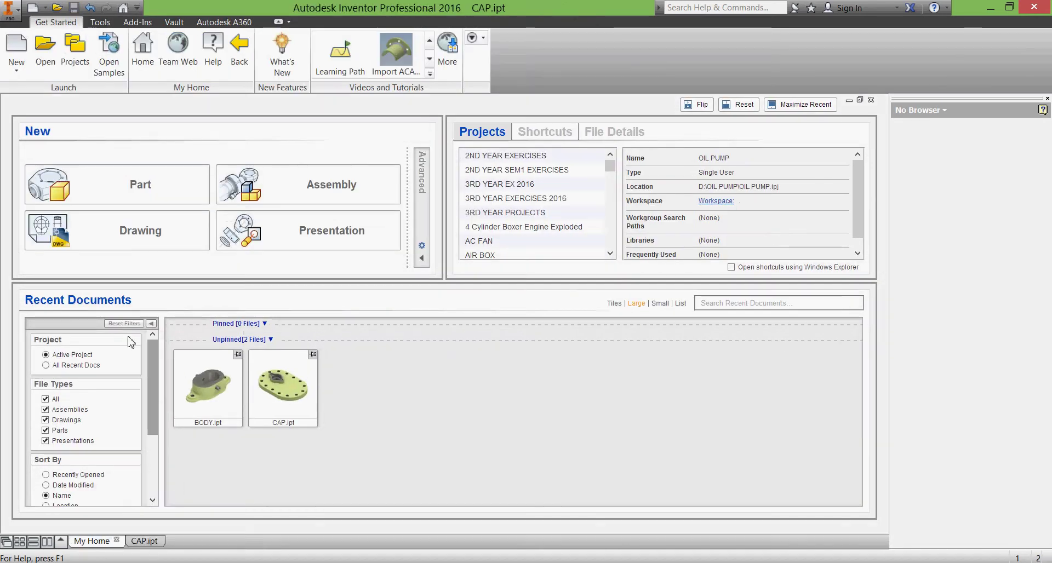
left_click(97, 200)
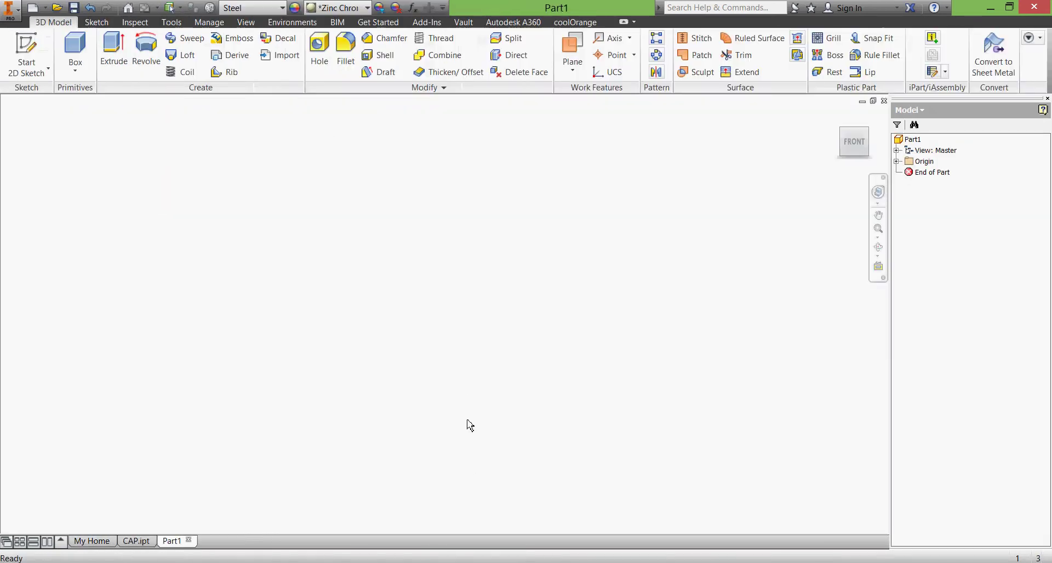
left_click(470, 560)
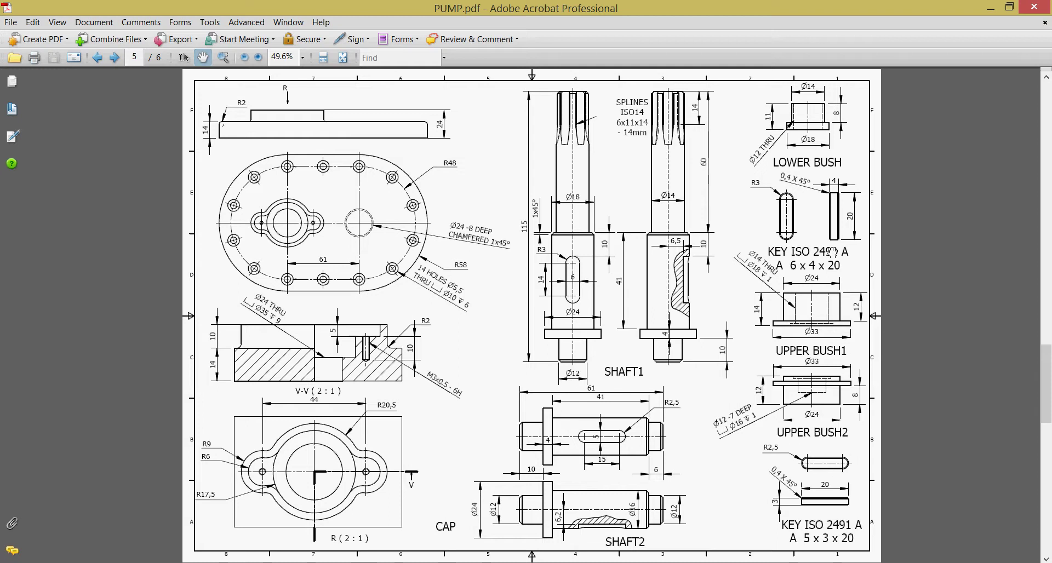
Move PUMP.pdf to the LOWER BUSH details, then go back to Part1.
scroll(832, 201, "up", 2, "ctrl")
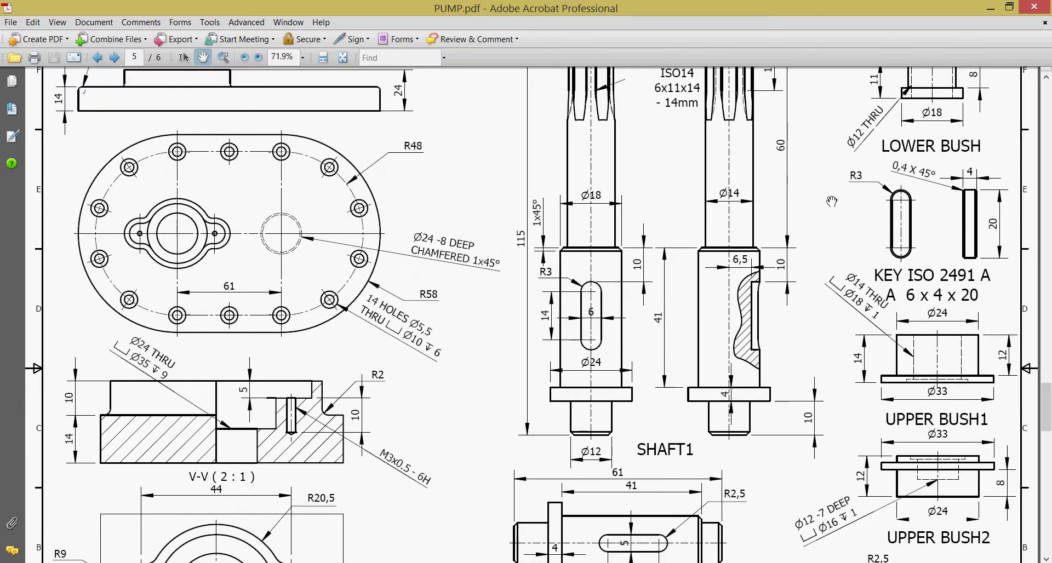
scroll(832, 201, "up", 2, "ctrl")
left_click_drag(794, 294, 722, 369)
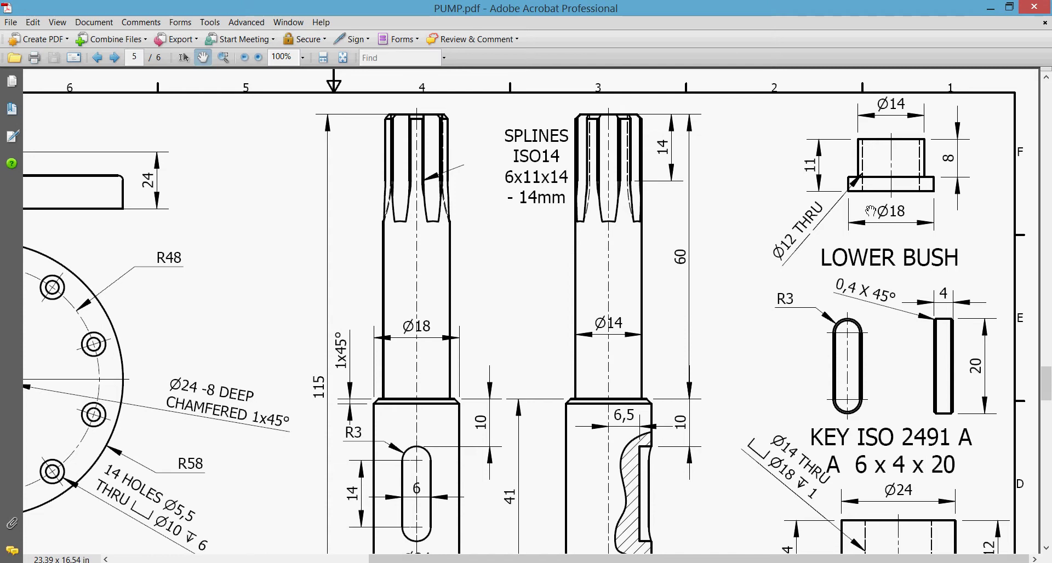
key("alt+Tab")
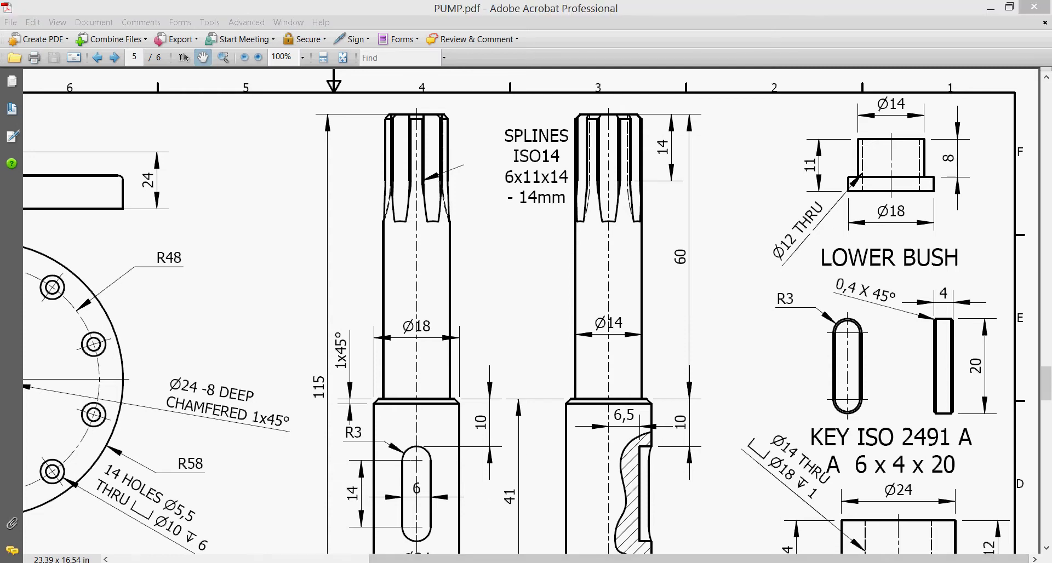
Draw a 14 mm circle at the origin on the XY plane and finish Sketch1.
key("s")
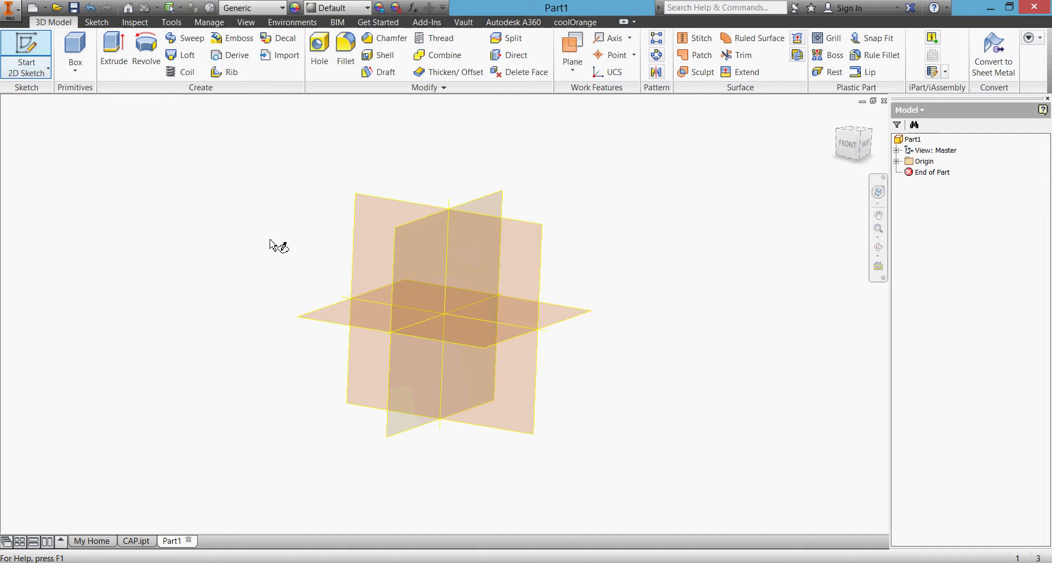
left_click(408, 187)
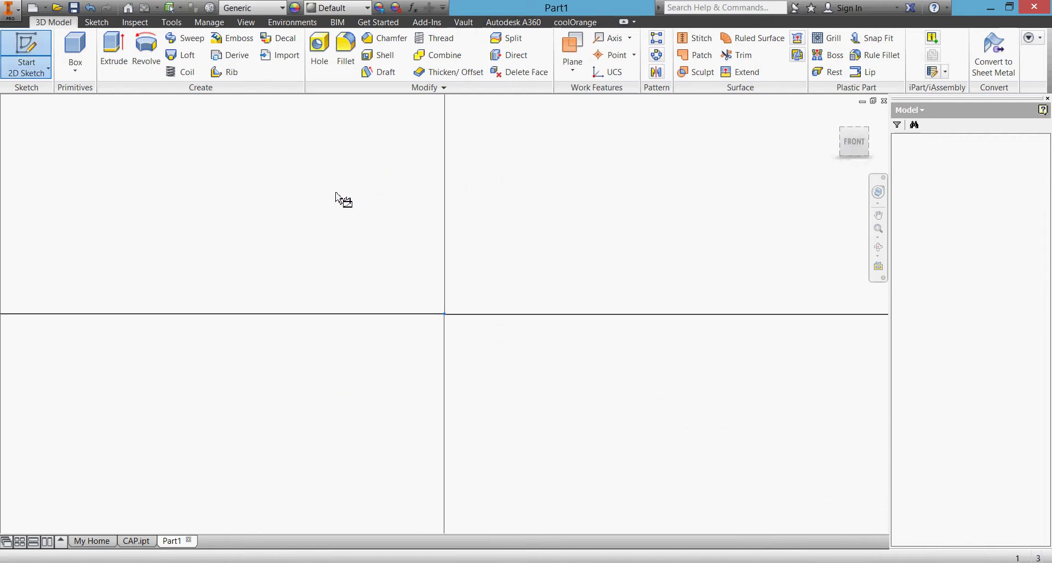
key("c")
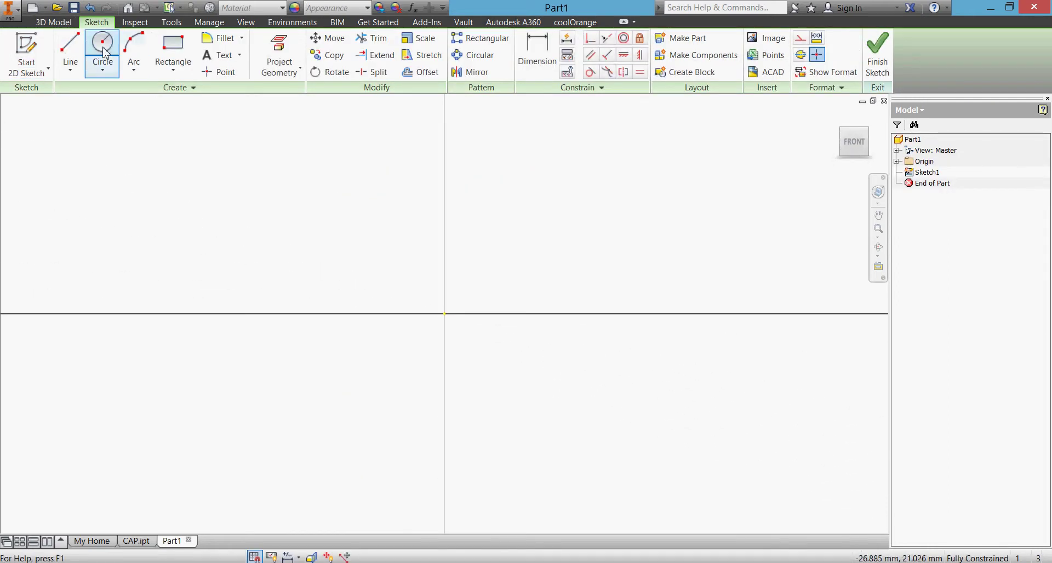
left_click(444, 314)
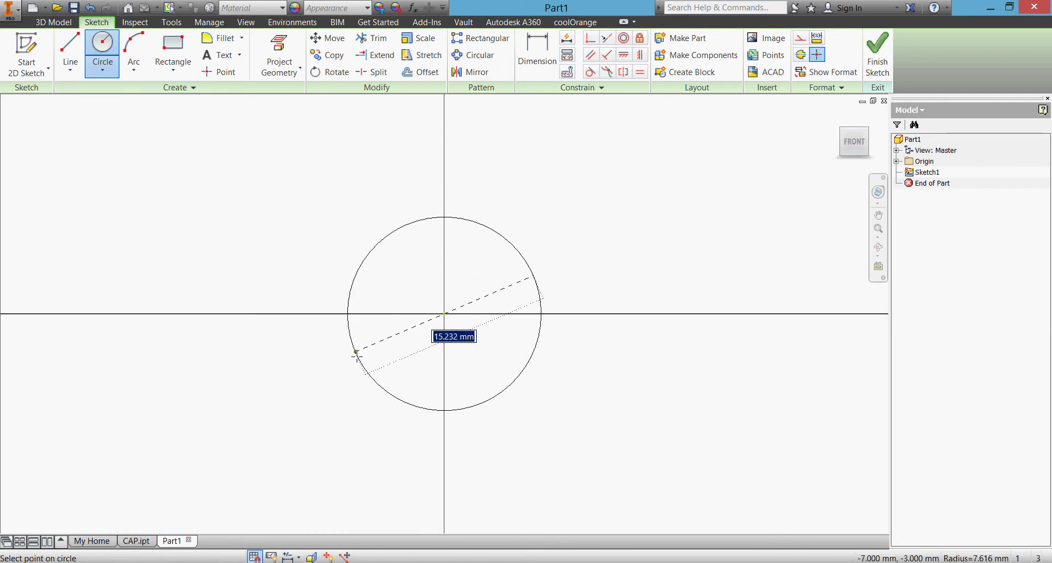
type("14")
key("Return")
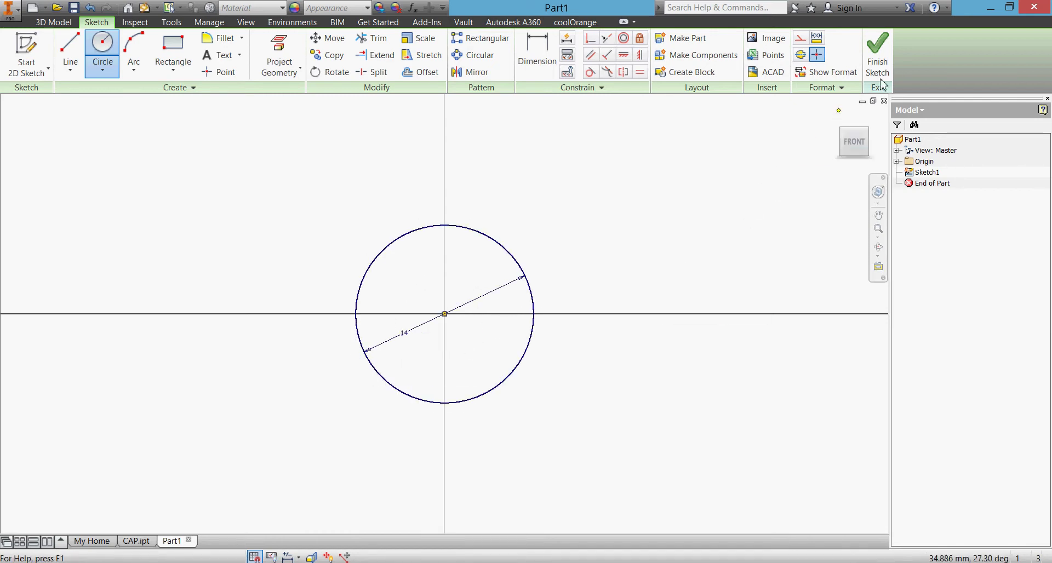
left_click(878, 55)
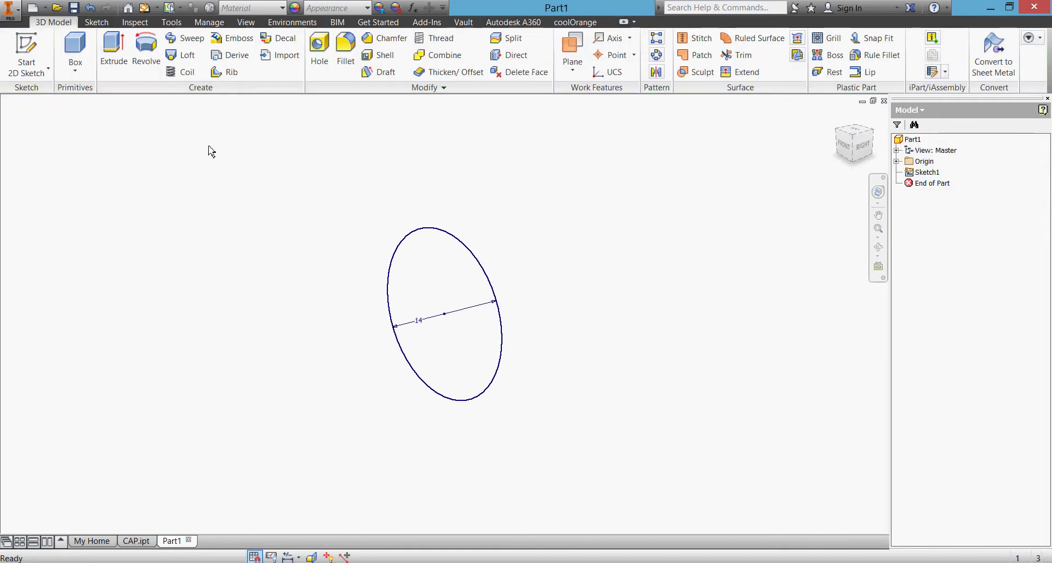
Extrude the 14 mm circle 8 mm and start Sketch2 on the cylinder's end face.
left_click(114, 52)
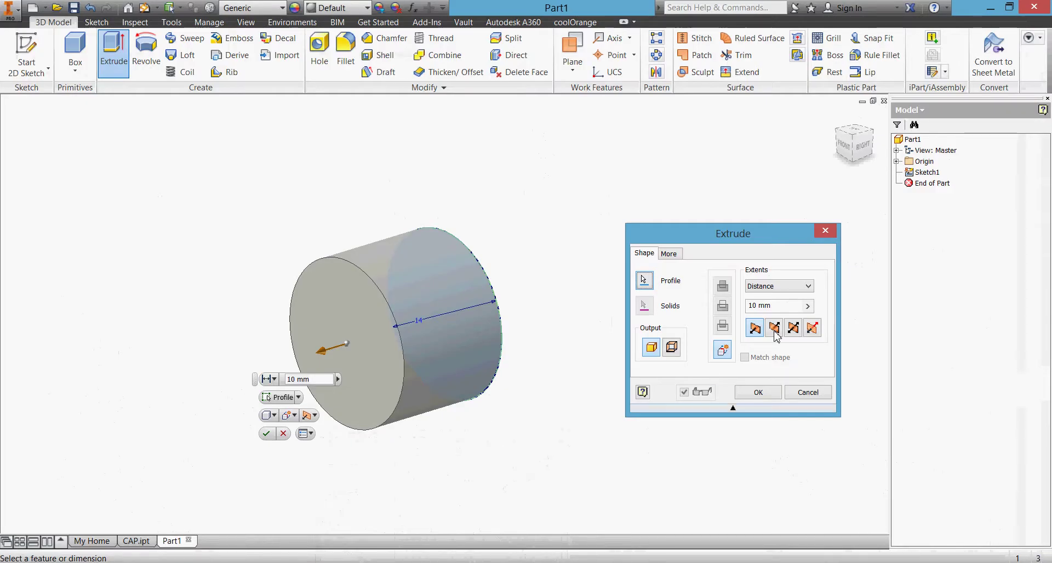
left_click(780, 309)
type("8")
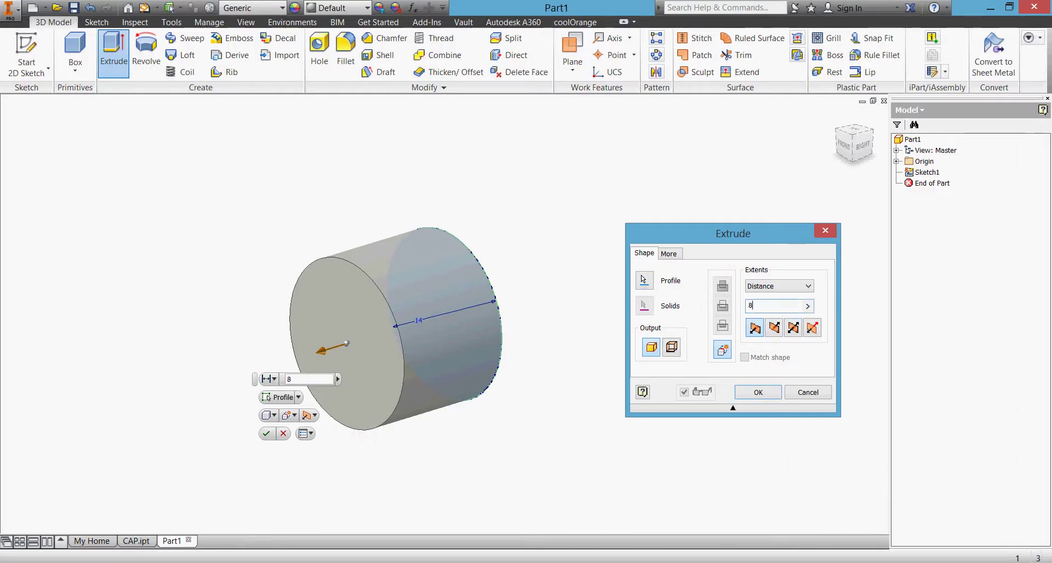
left_click(750, 395)
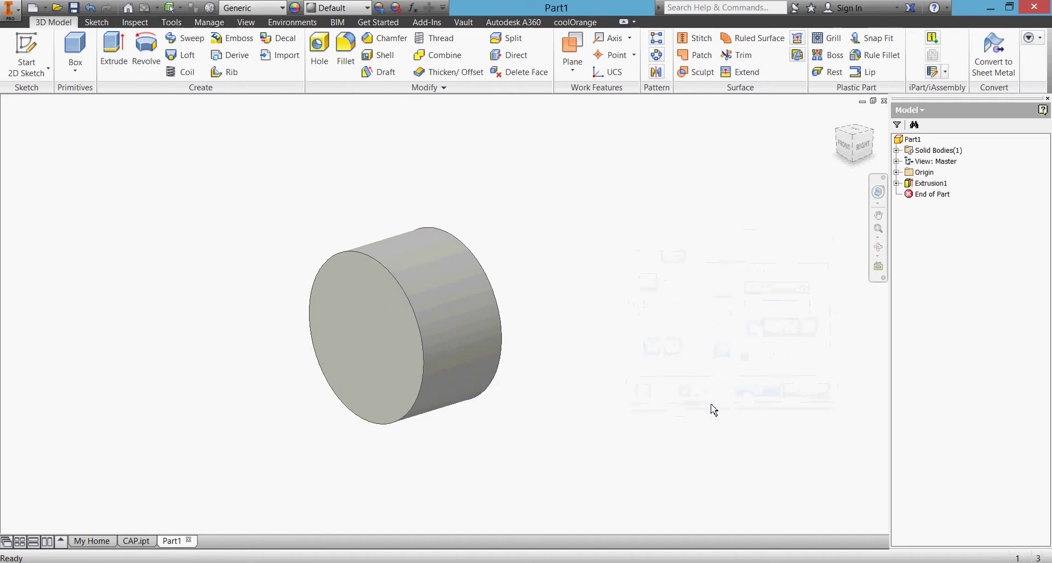
left_click(393, 359)
left_click(440, 345)
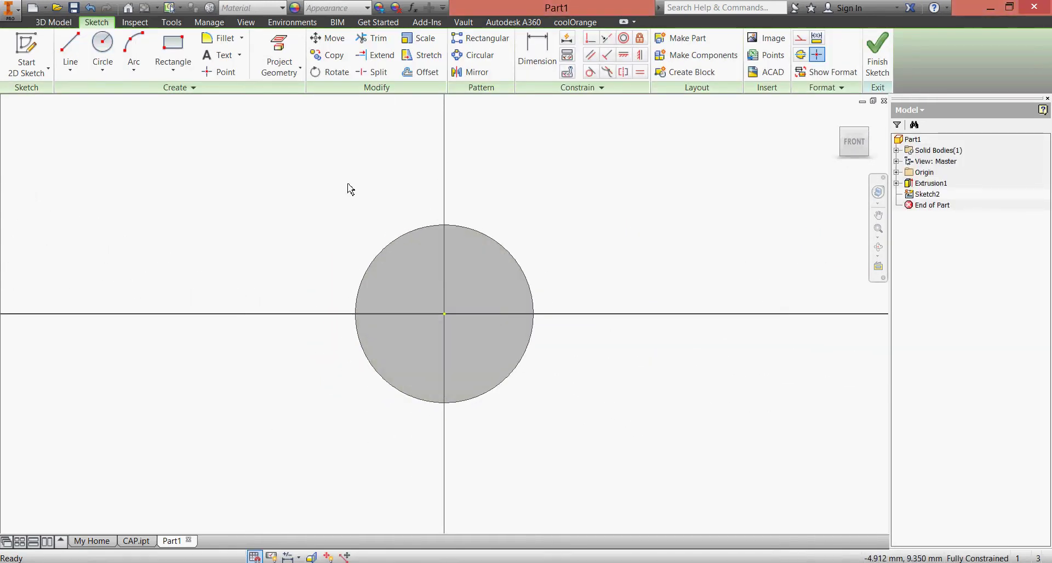
Draw a larger circle centred on the origin around the cylinder, checking the PDF drawing.
left_click(103, 48)
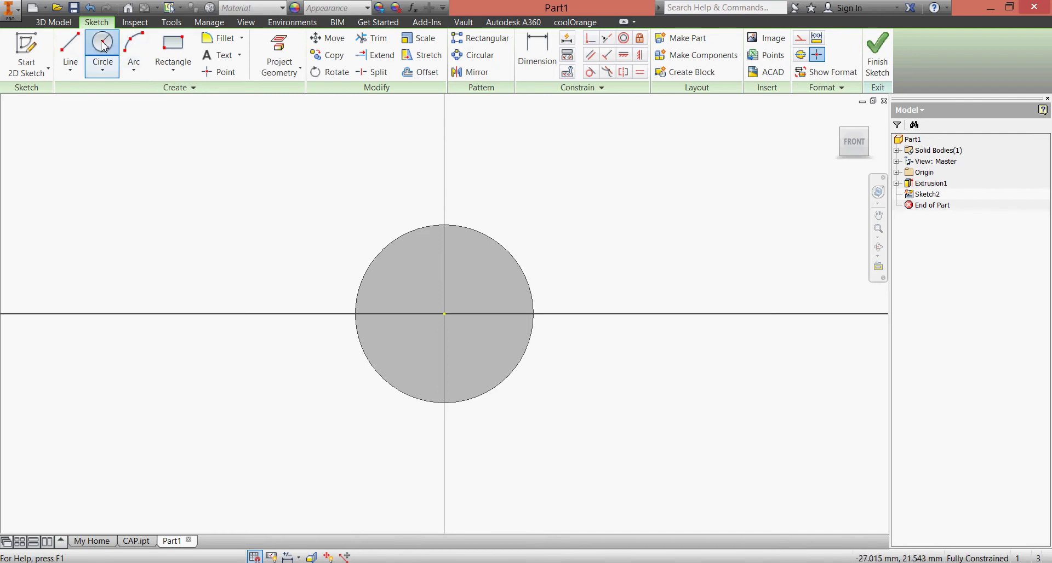
left_click(444, 316)
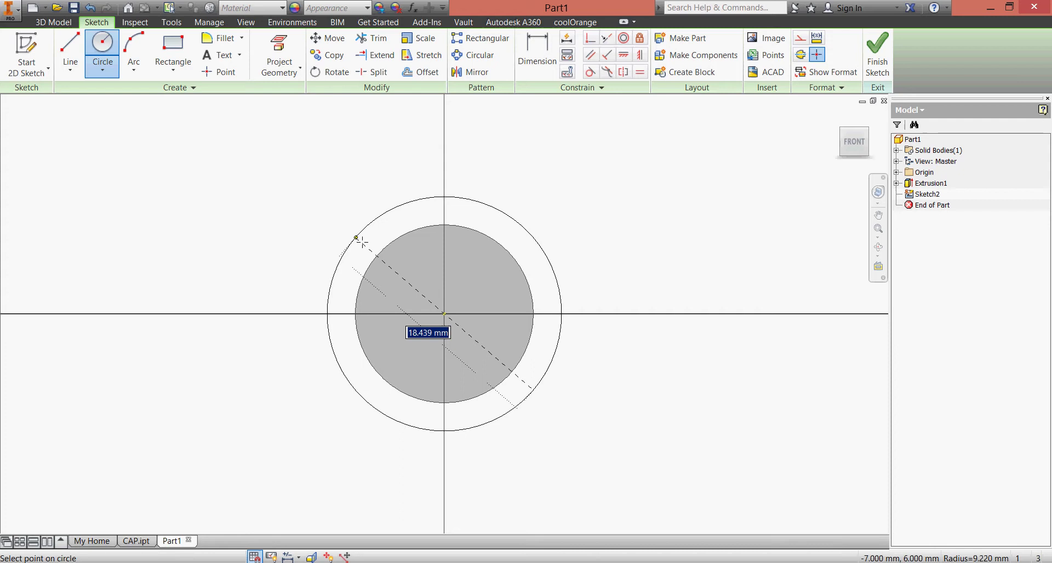
left_click(358, 237)
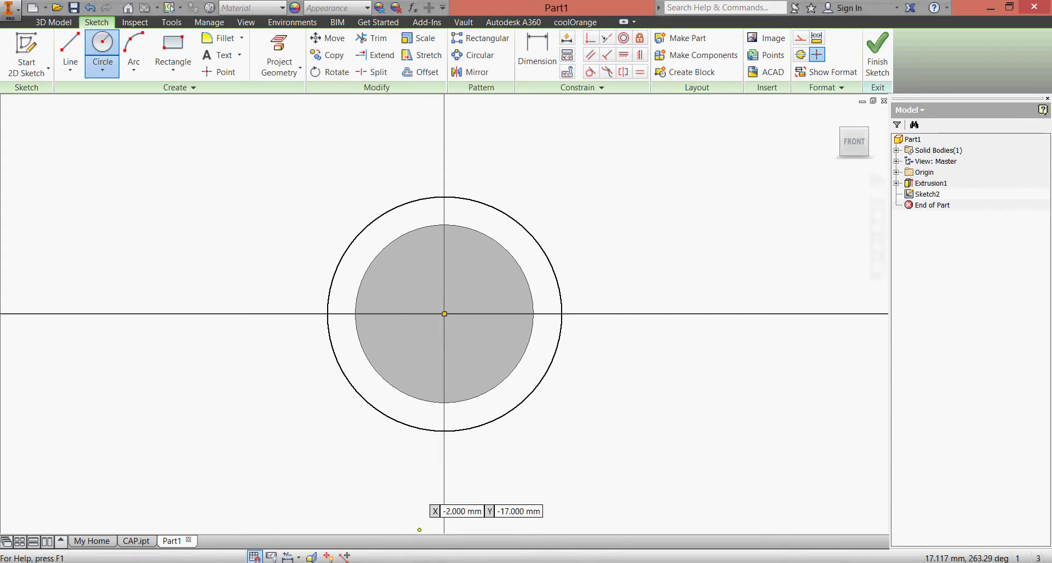
left_click(340, 554)
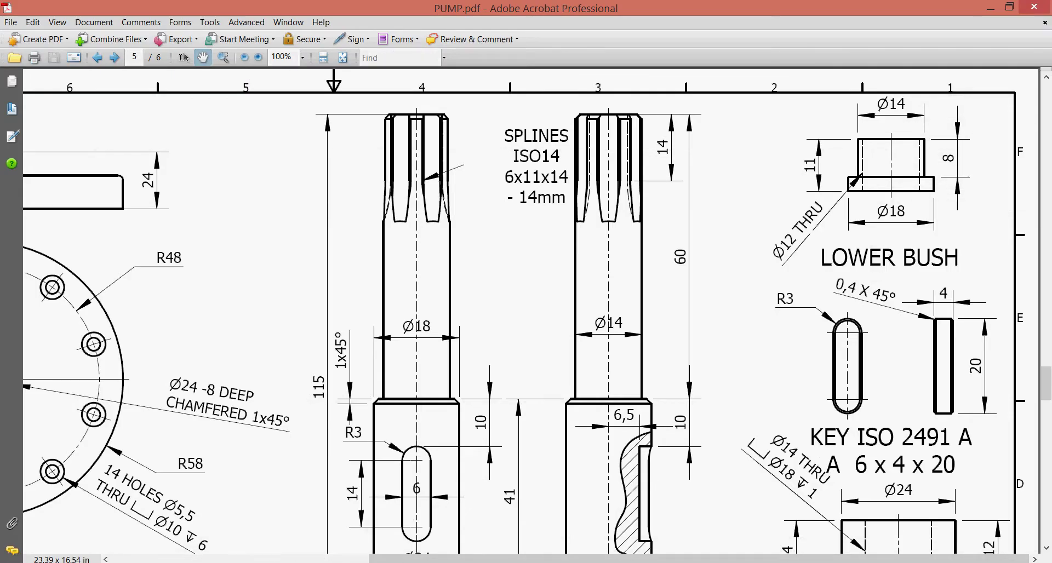
key("alt+Tab")
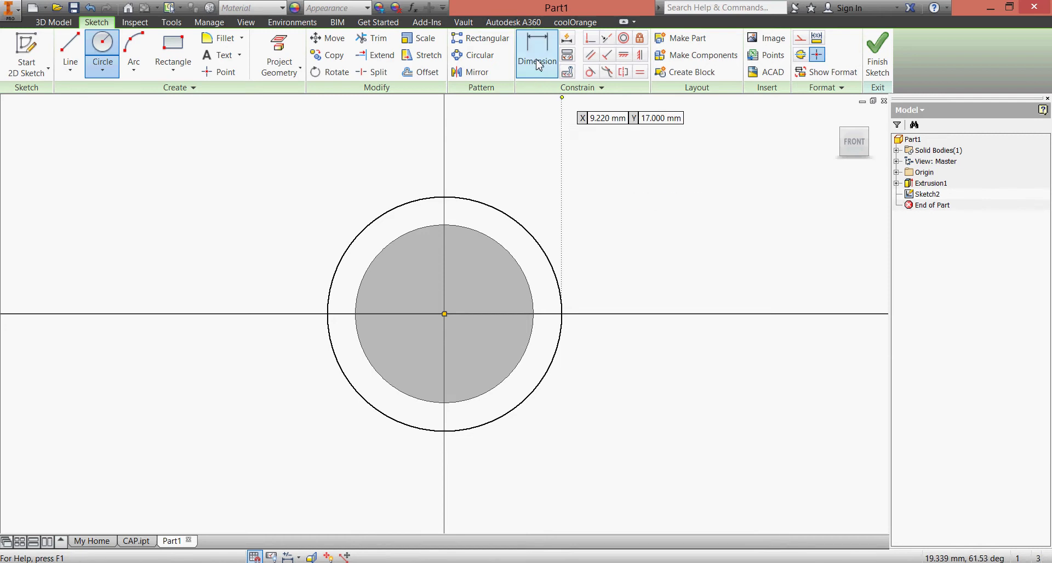
Dimension the outer circle to 18 mm diameter and finish Sketch2.
left_click(537, 61)
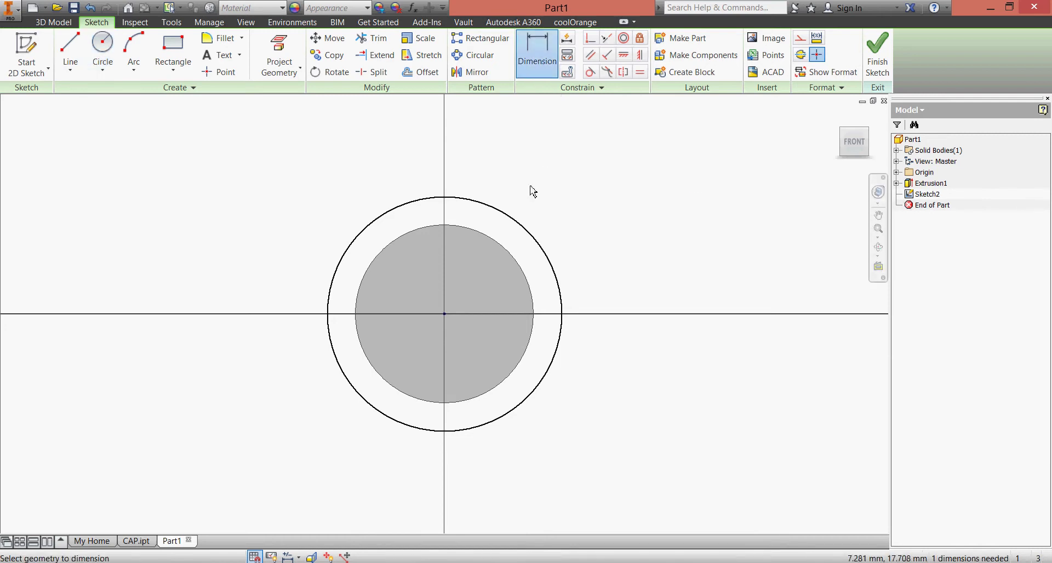
left_click(536, 224)
left_click(548, 212)
type("18")
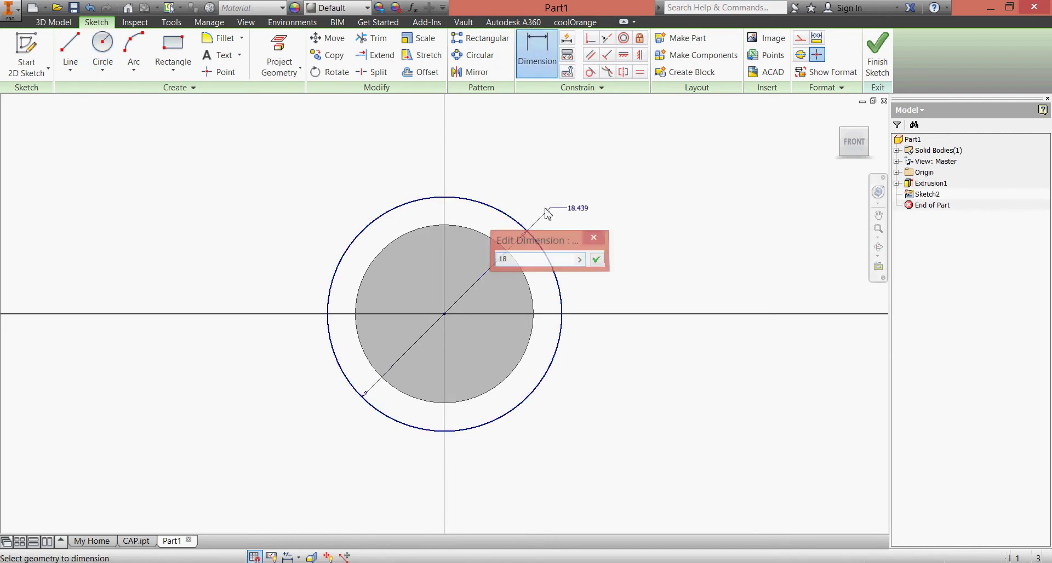
key("Return")
left_click(877, 55)
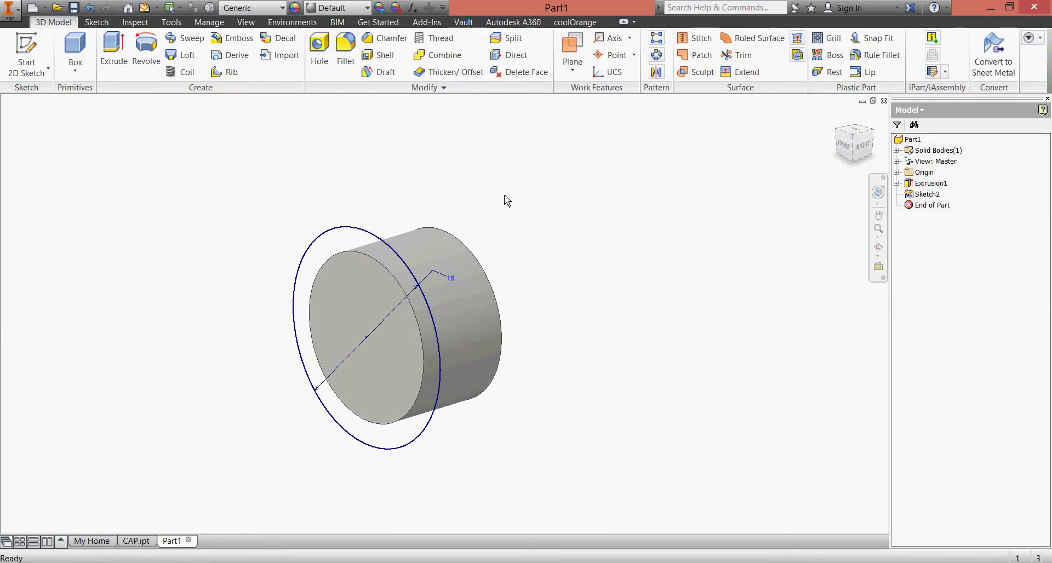
Extrude the 18 mm circle from Sketch2 by 3 mm into a flange disc.
left_click(114, 52)
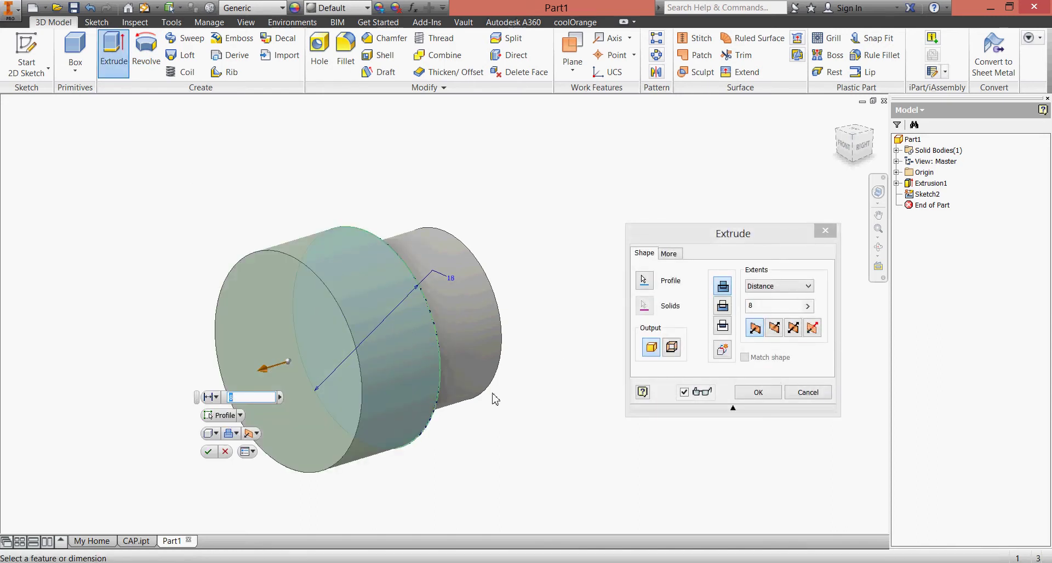
middle_click_drag(496, 399, 551, 390, "shift")
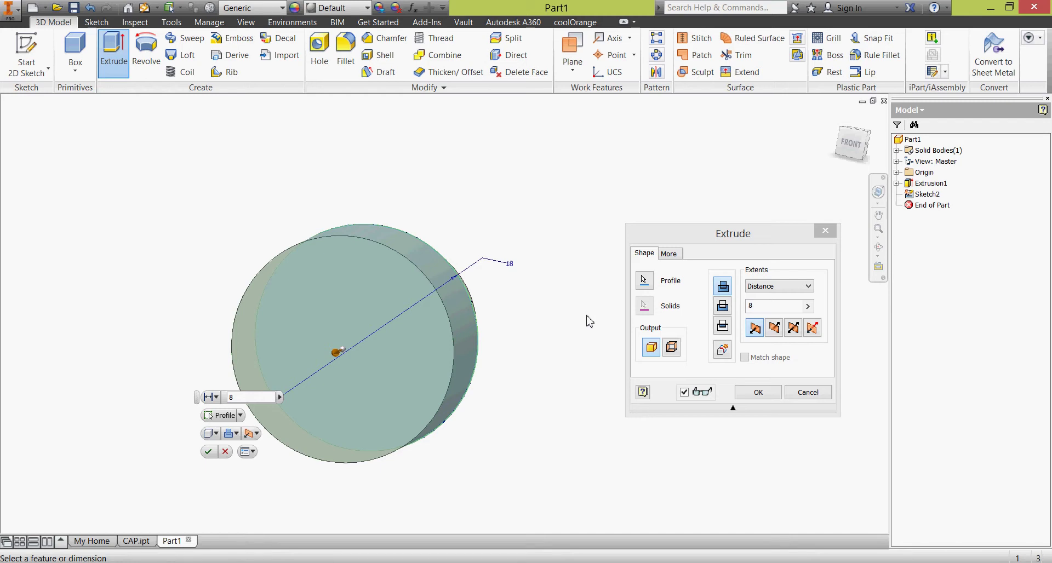
left_click(768, 308)
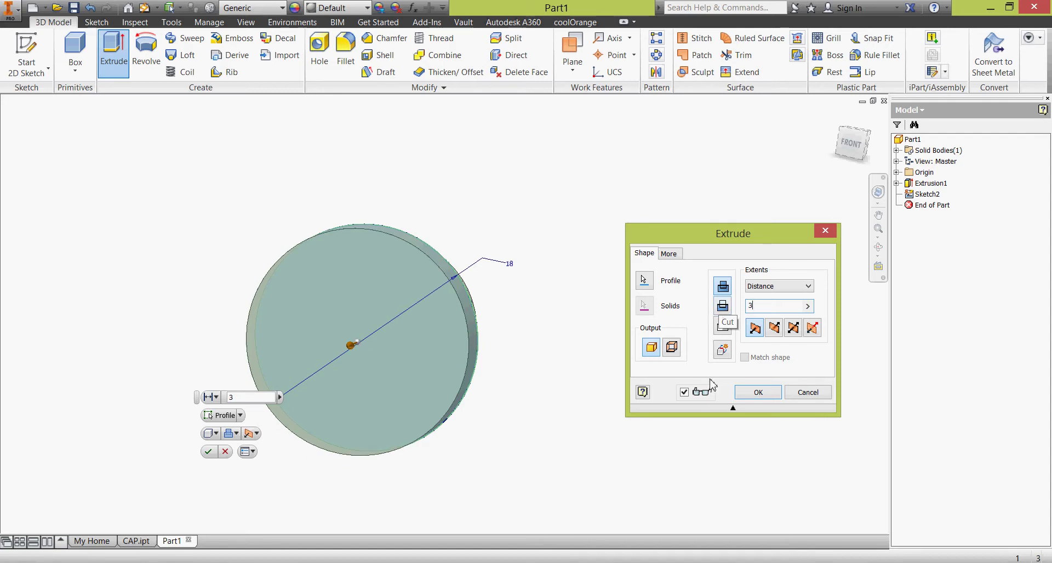
left_click(741, 394)
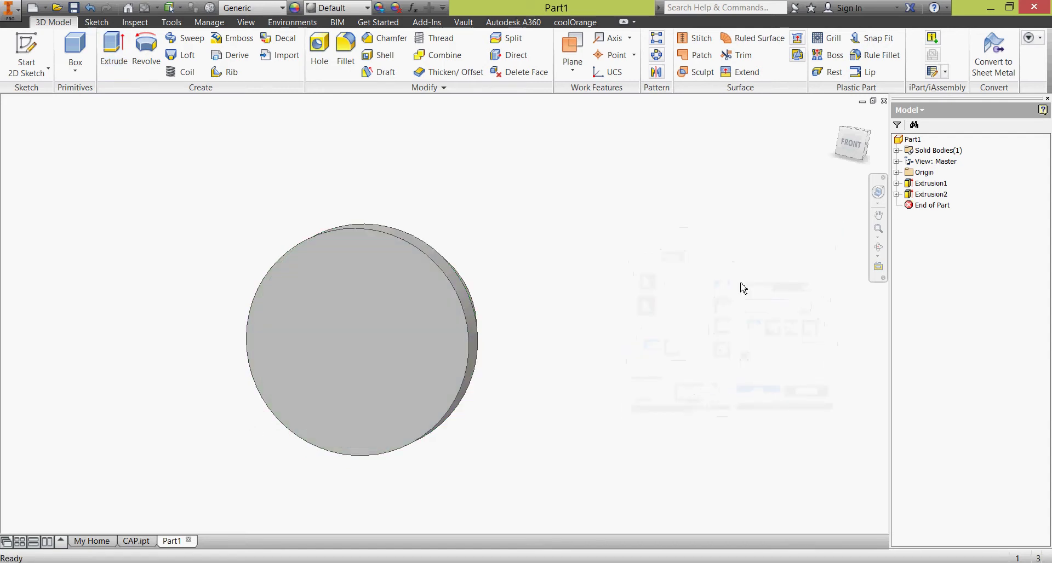
Return the bush to the home isometric view and recheck it against the PDF drawing.
left_click(837, 115)
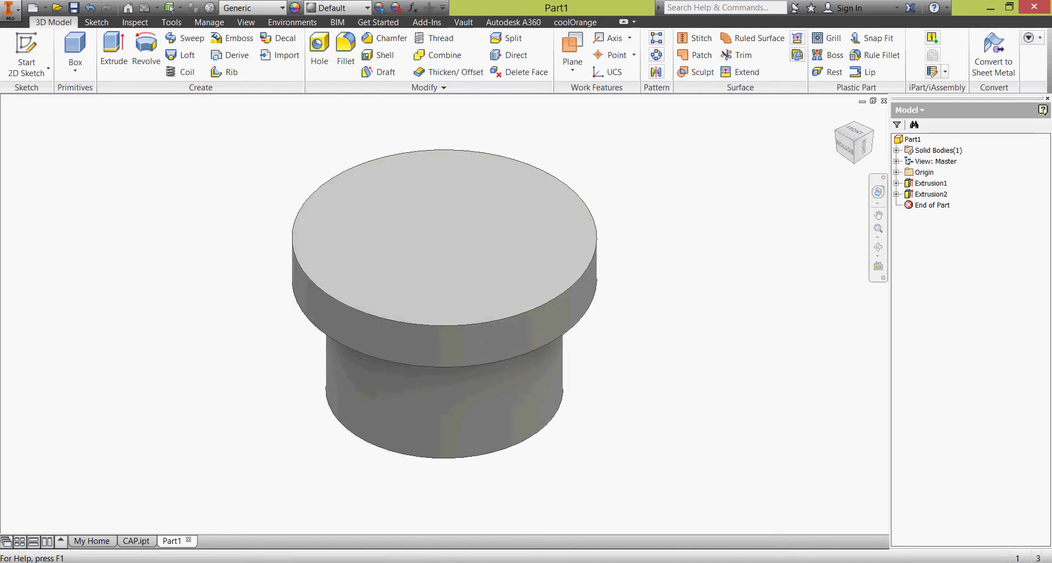
key("alt+Tab")
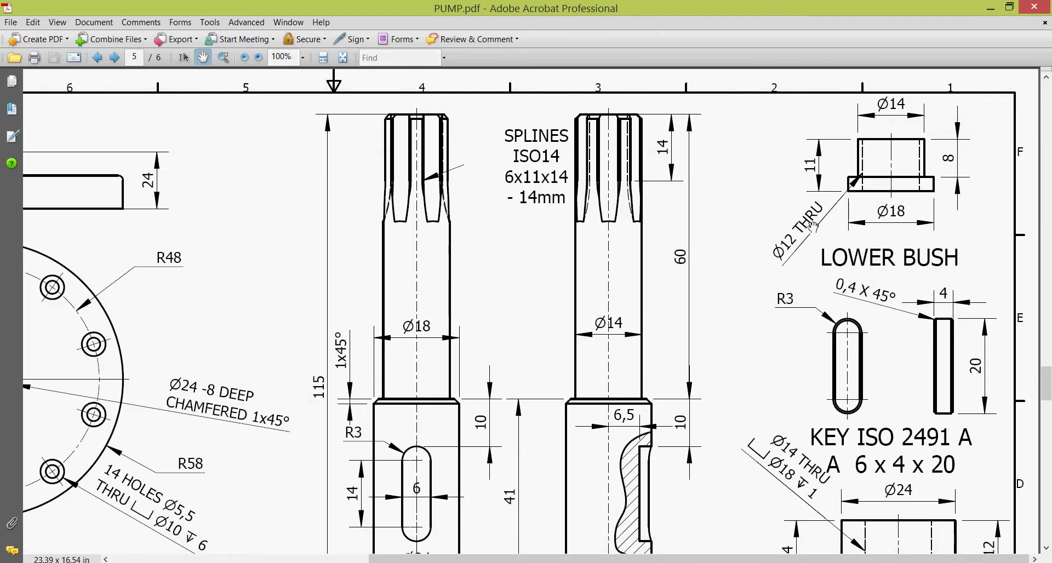
key("alt+Tab")
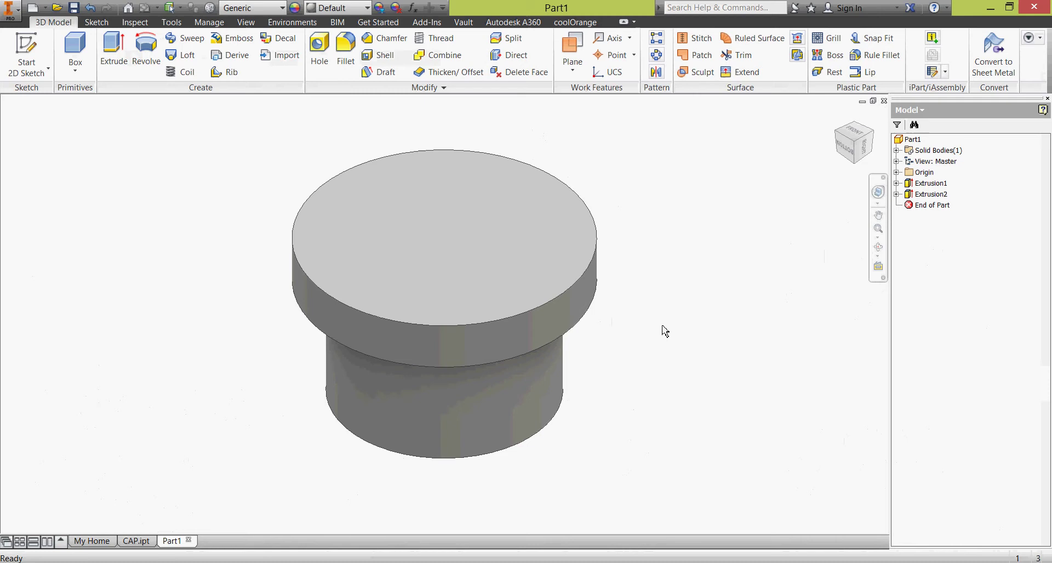
Cut a 12 mm Through All hole concentric with the flange's round top face.
left_click(320, 48)
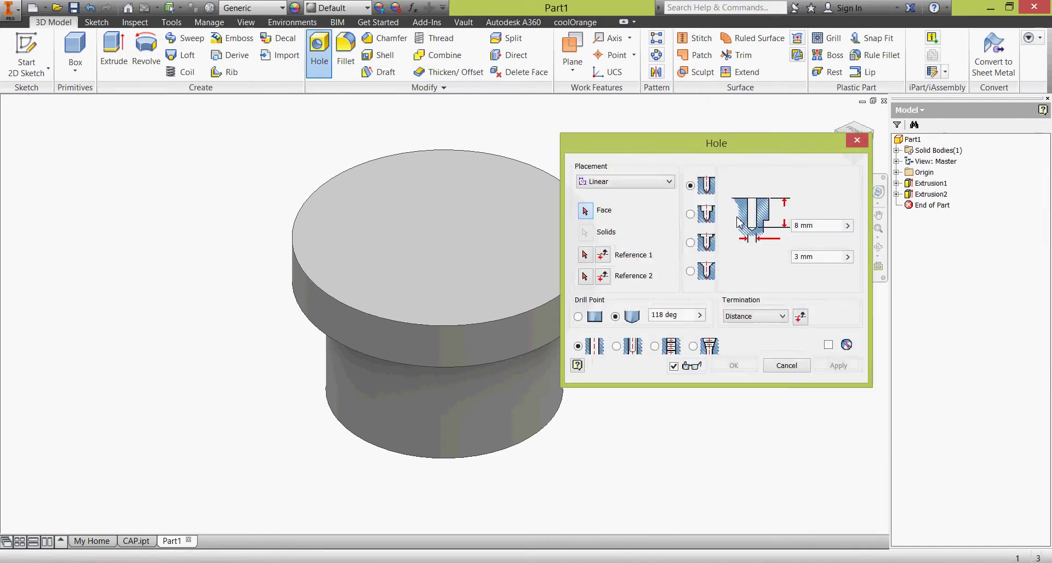
left_click(765, 319)
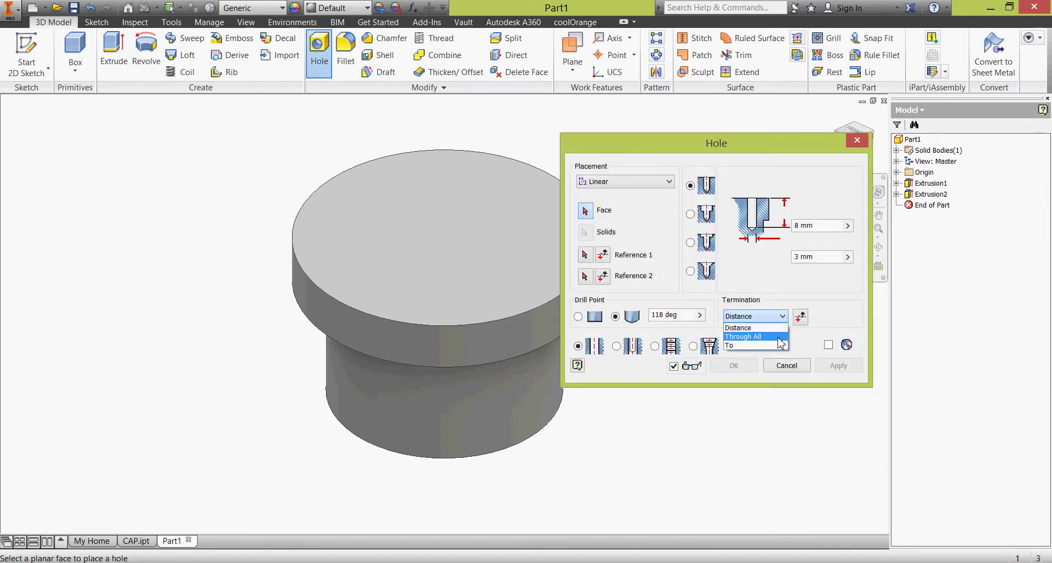
left_click(780, 343)
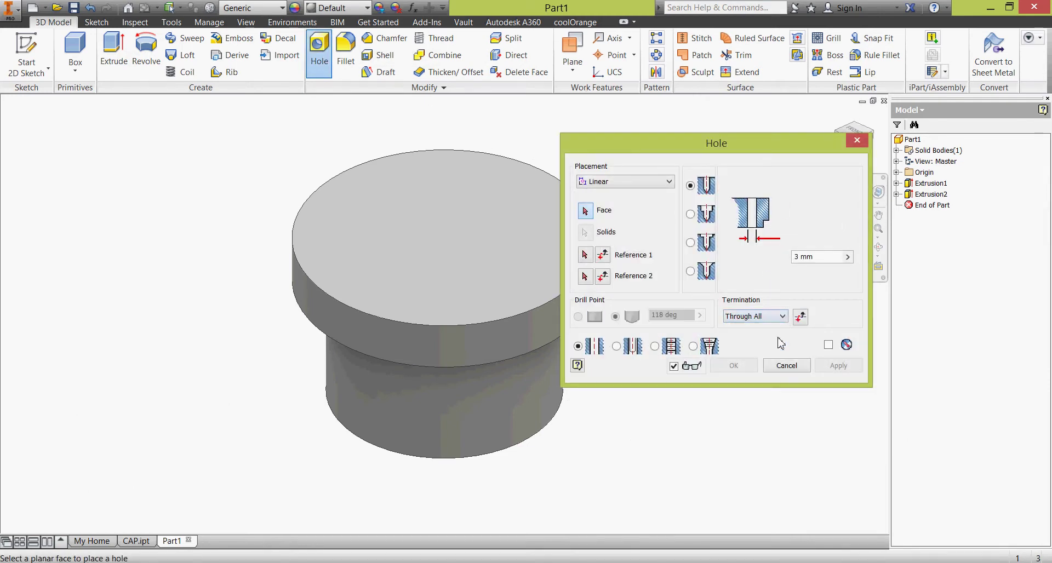
left_click(654, 184)
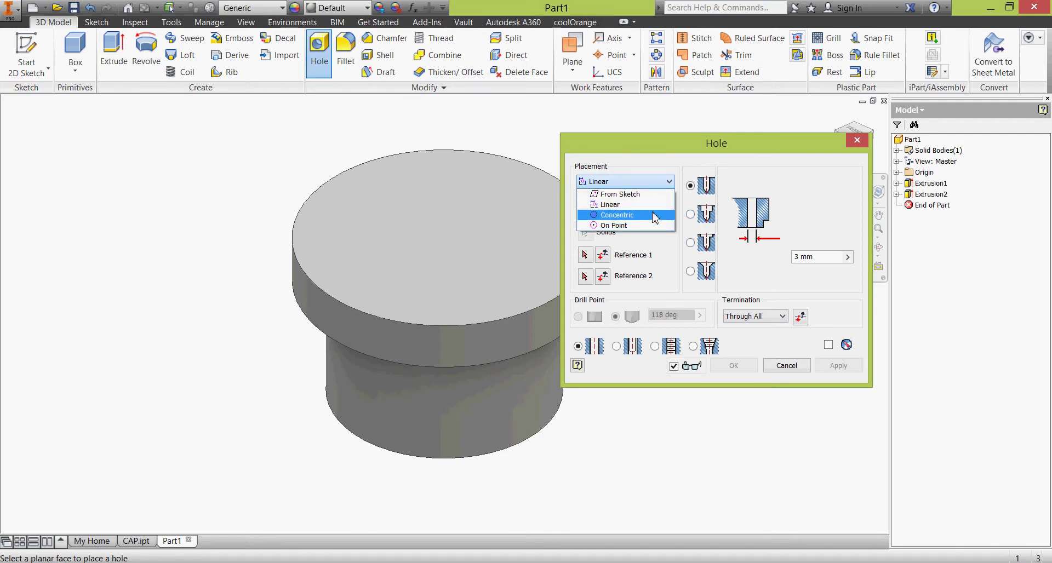
left_click(655, 217)
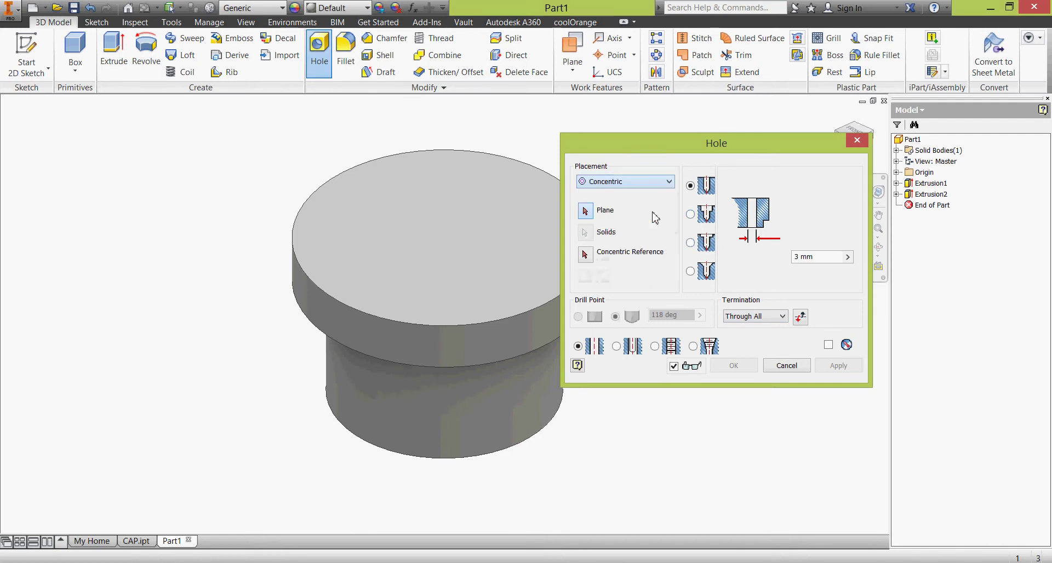
left_click_drag(833, 258, 788, 260)
type("12")
left_click(486, 183)
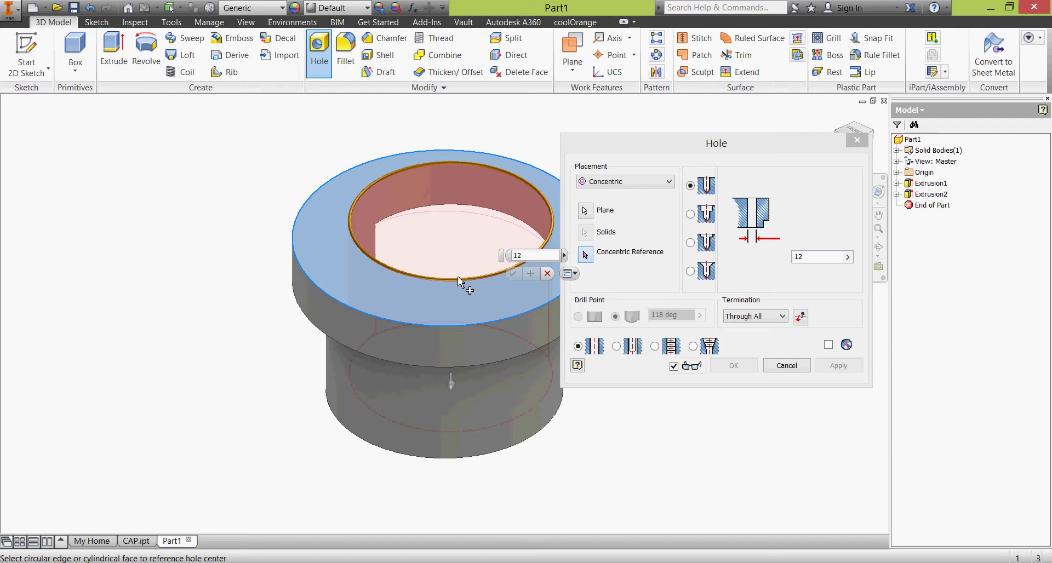
left_click(463, 345)
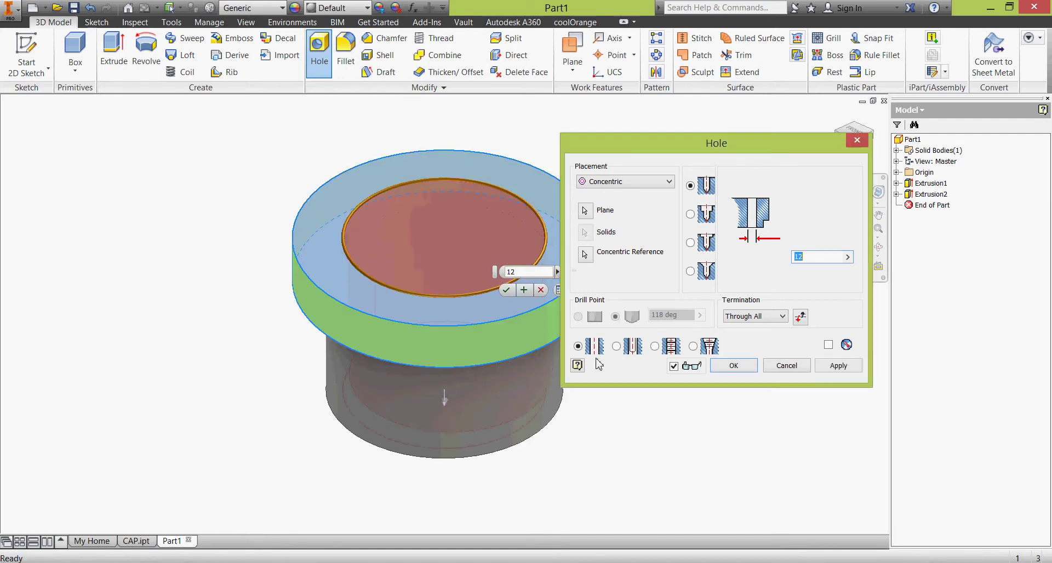
left_click(734, 366)
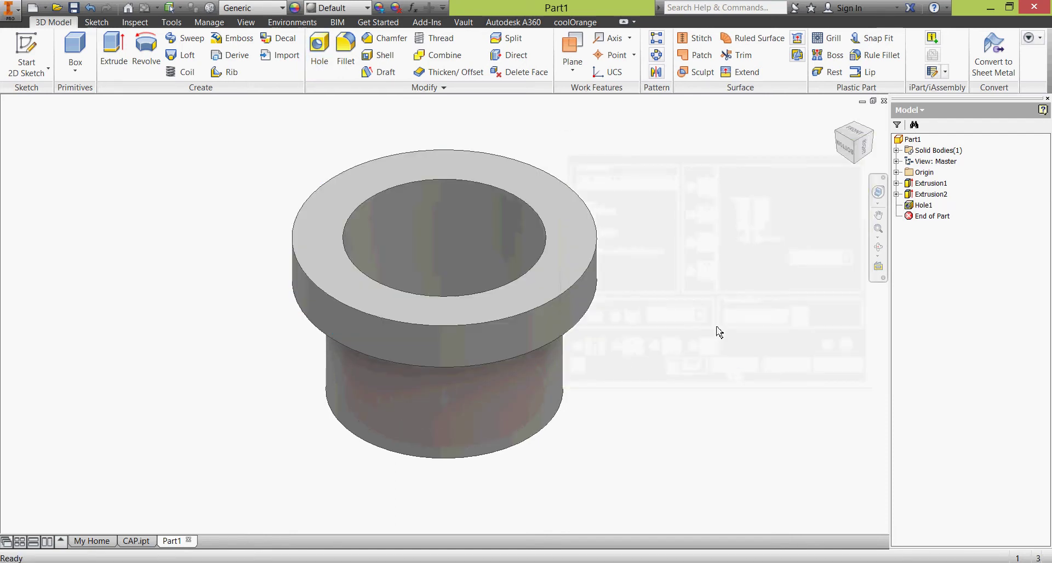
Assign the Brass, Soft Yellow material to Part1.
left_click(270, 8)
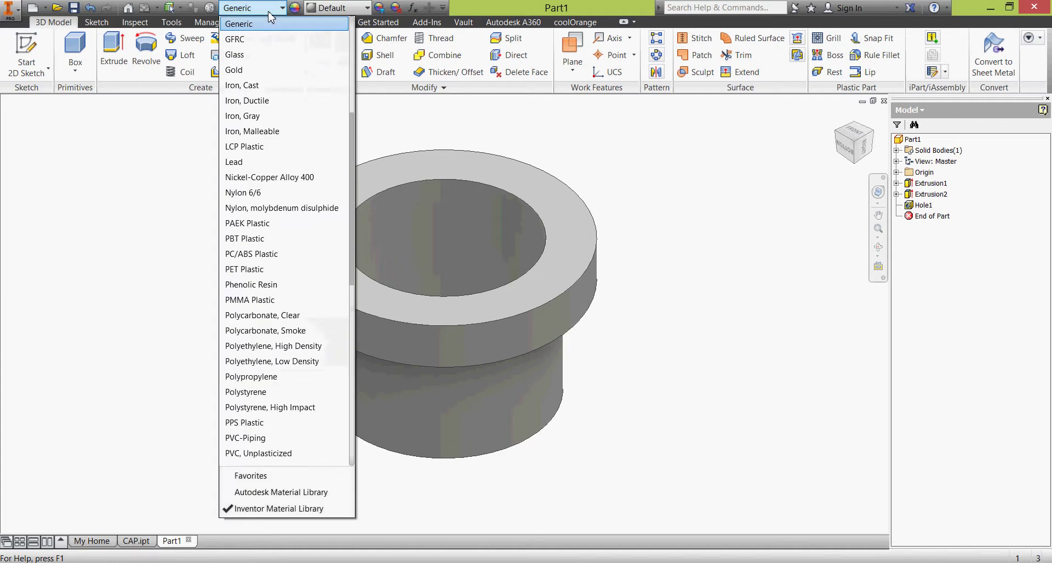
scroll(270, 17, "up", 3)
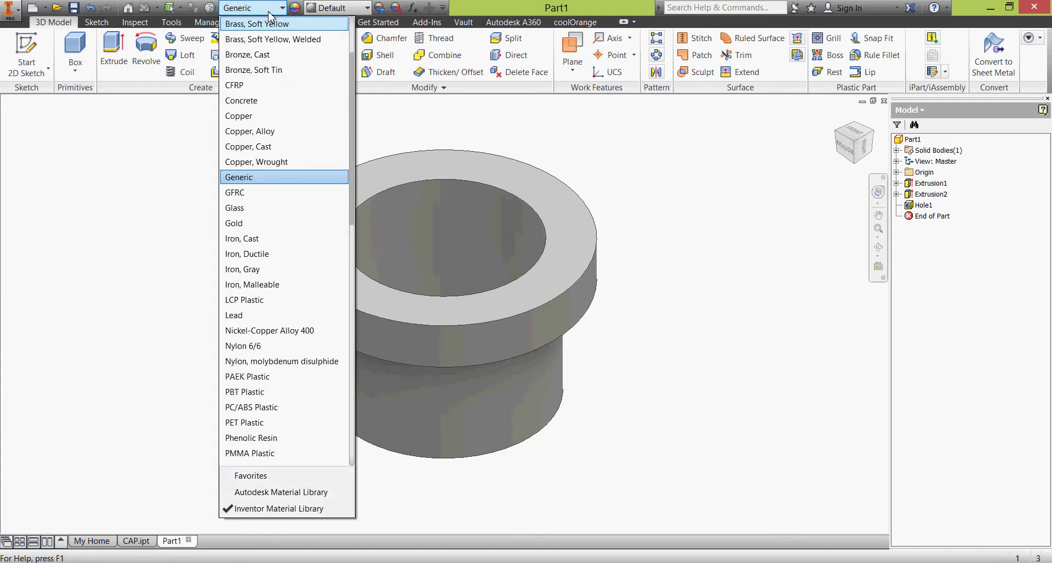
left_click(271, 24)
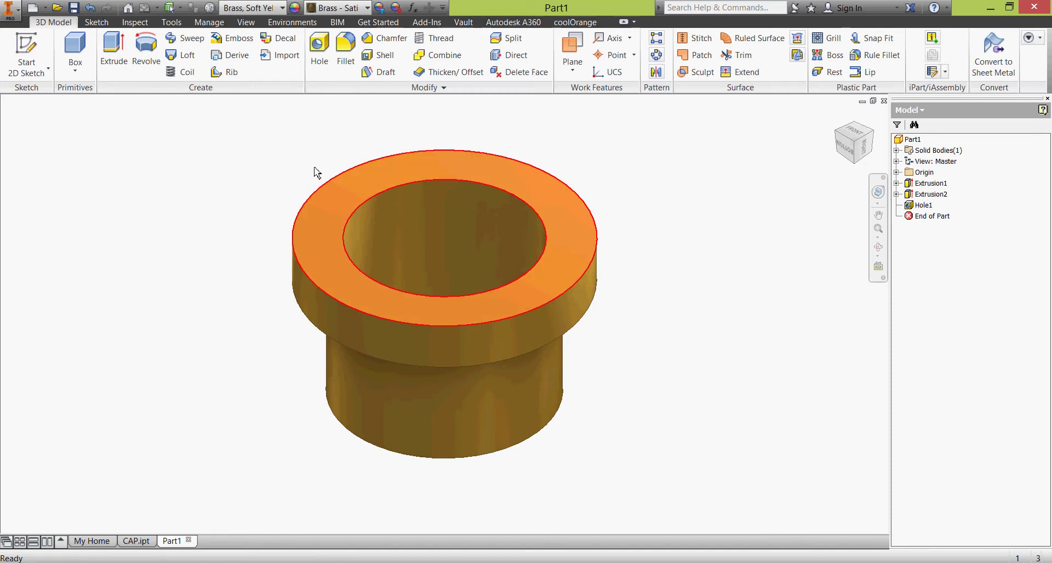
Save the brass bush part under the name LOWER BUSH.
left_click(74, 7)
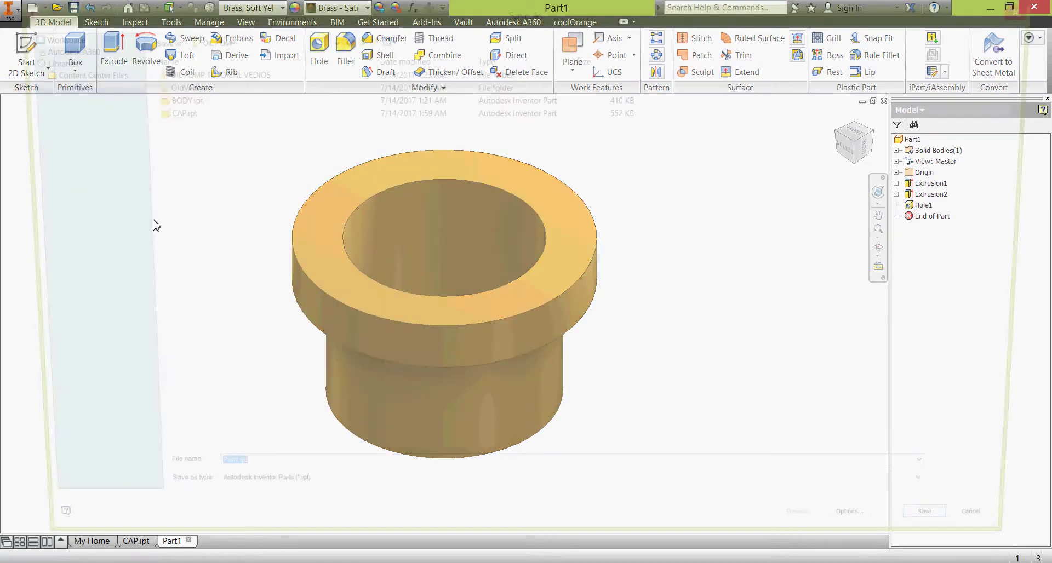
type("LOWE")
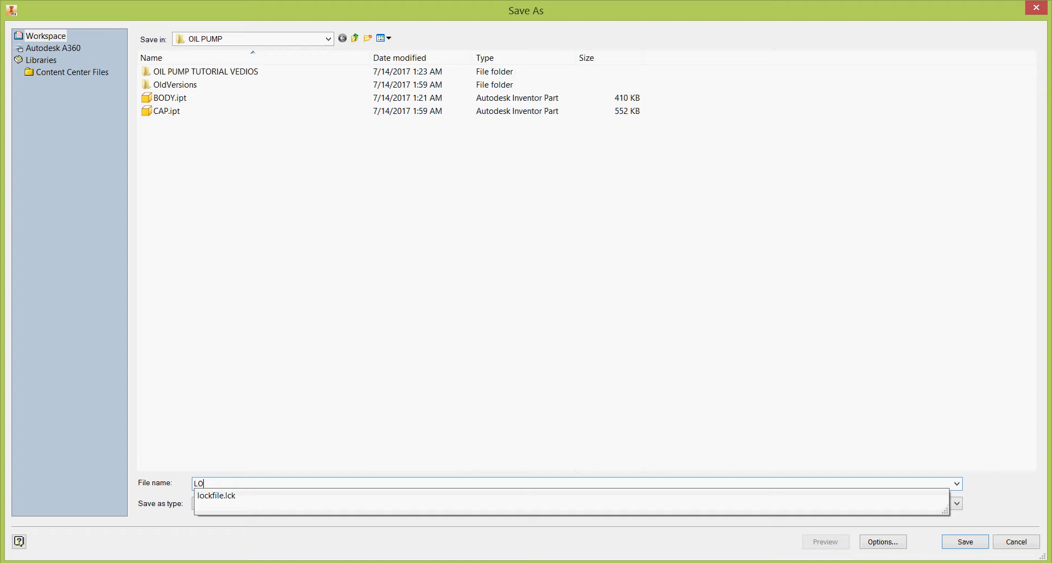
type("R BUSH")
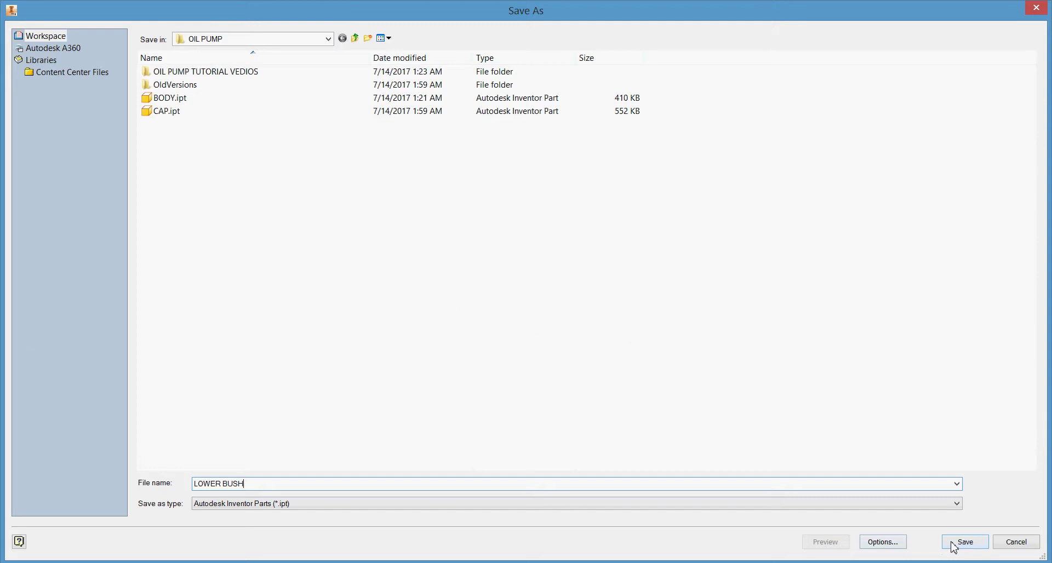
left_click(953, 543)
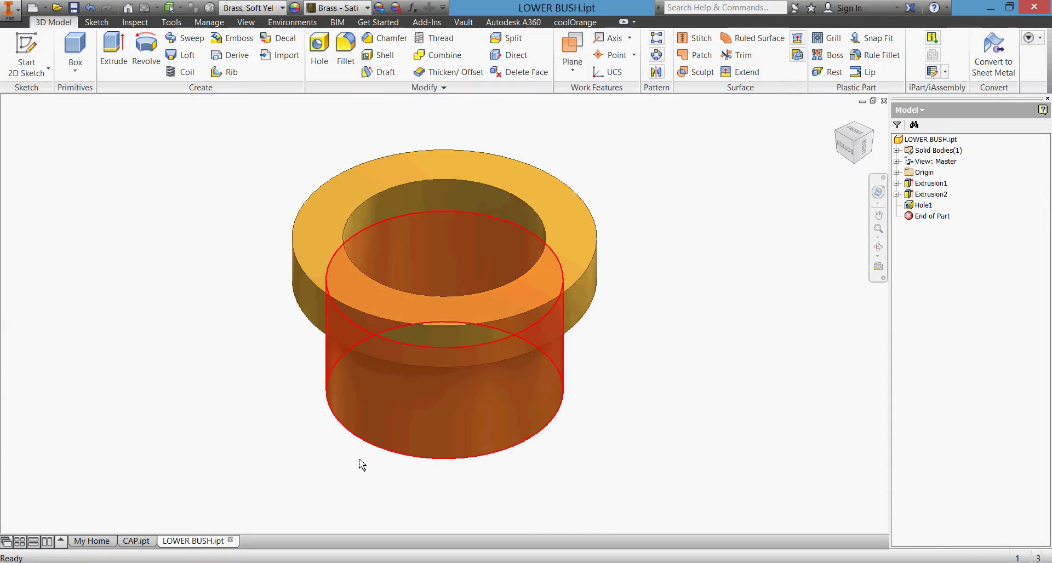
Create a new blank Part2 from the home page, then scroll through the pump PDF drawing.
left_click(93, 544)
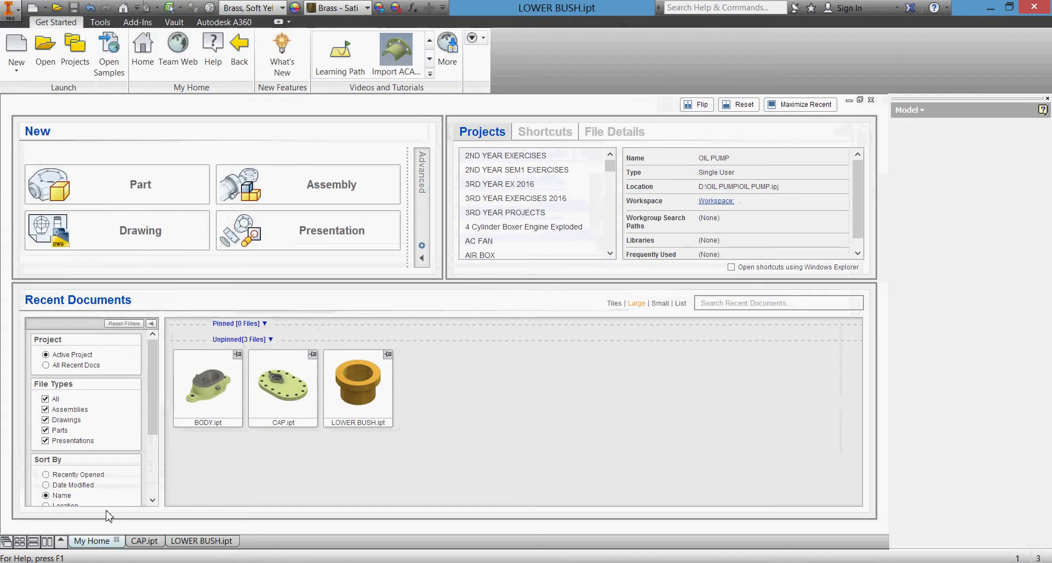
left_click(138, 195)
key("alt+Tab")
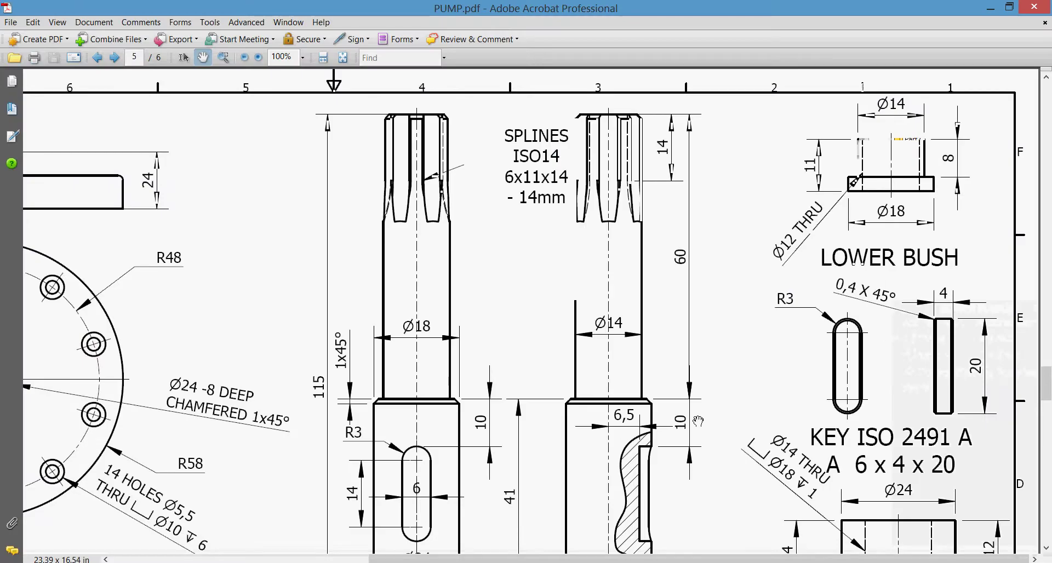
scroll(782, 371, "down", 2)
scroll(782, 371, "down", 3)
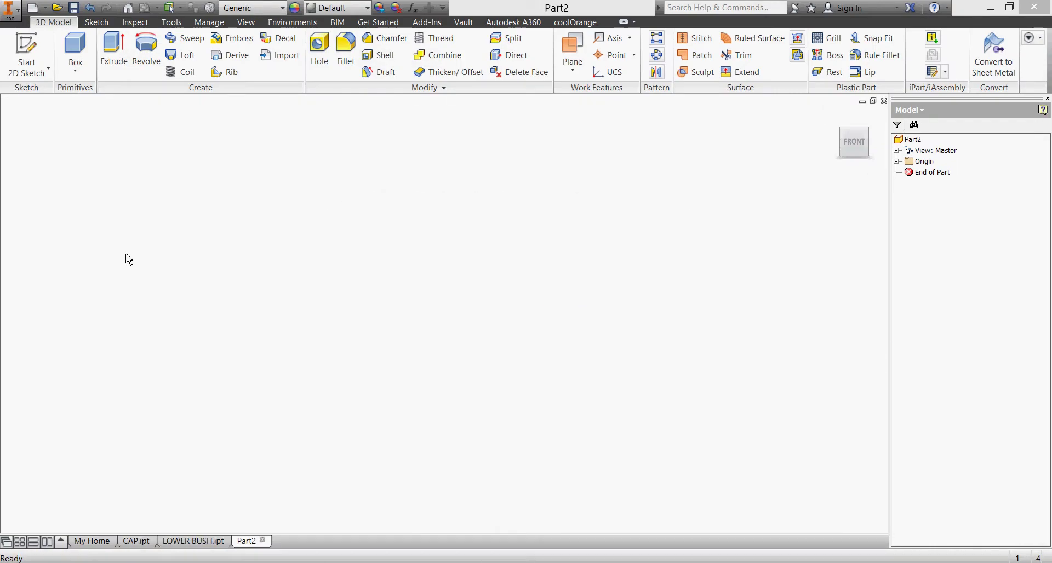
On the XY plane, sketch a 24 mm diameter circle at the origin and finish Sketch1.
left_click(27, 55)
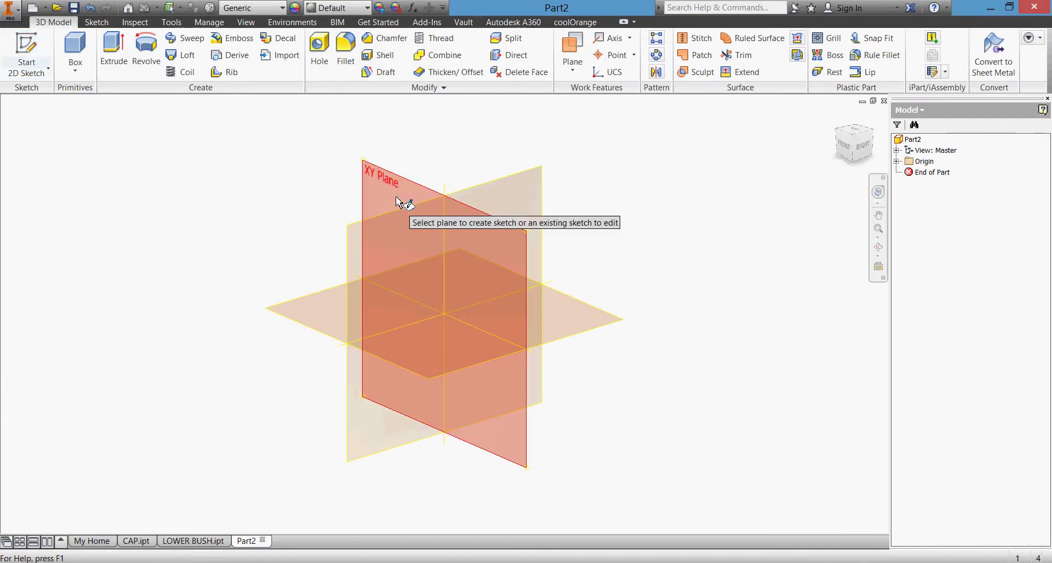
left_click(404, 207)
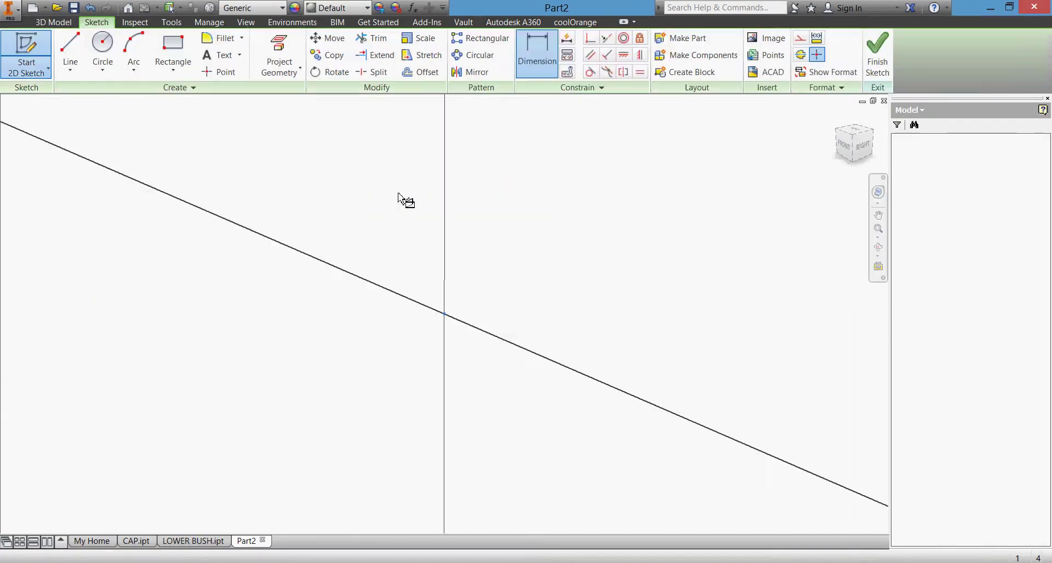
left_click(102, 46)
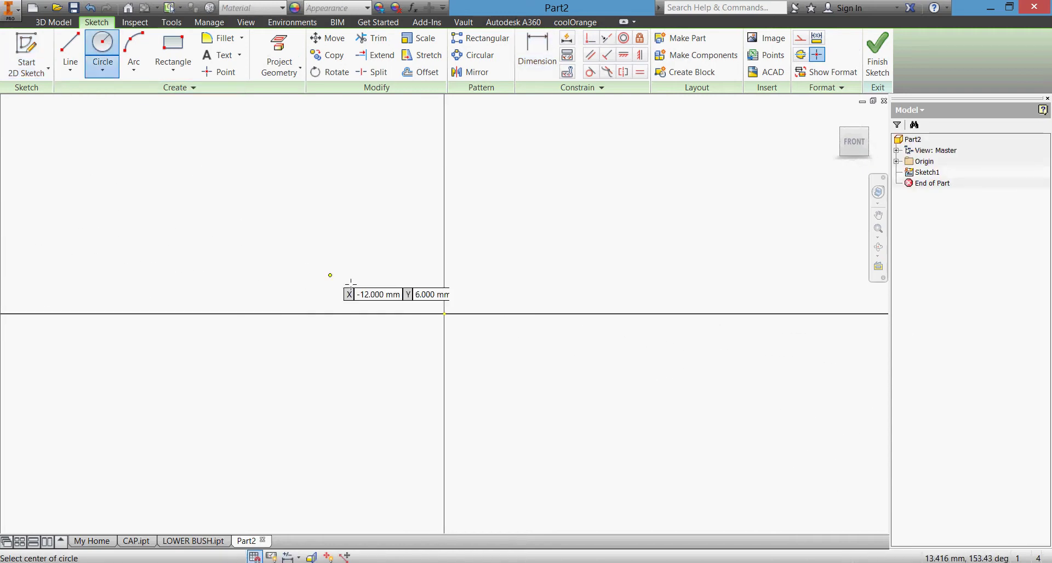
left_click(444, 314)
type("24")
key("Return")
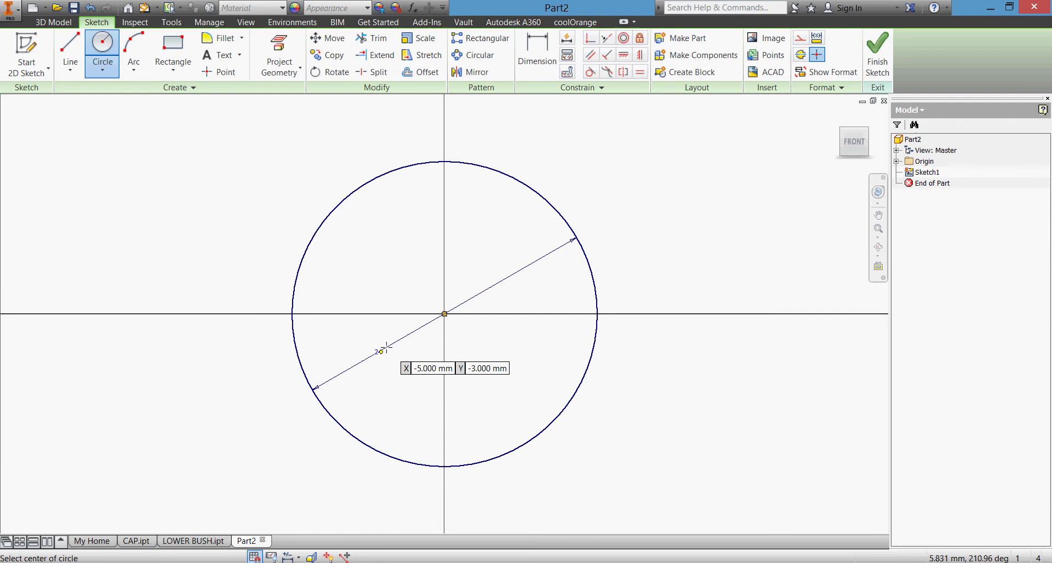
left_click(891, 73)
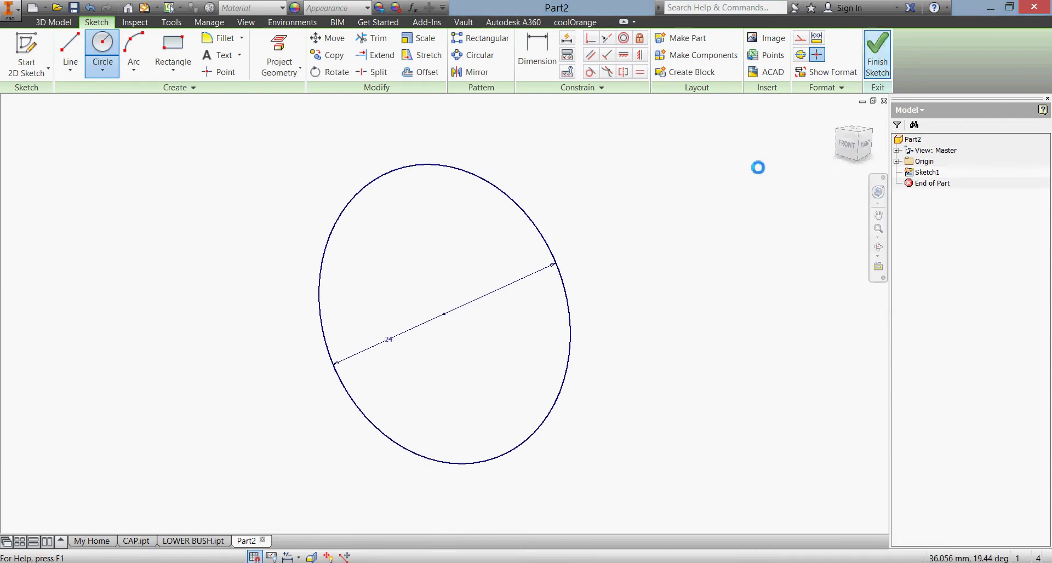
left_click(114, 52)
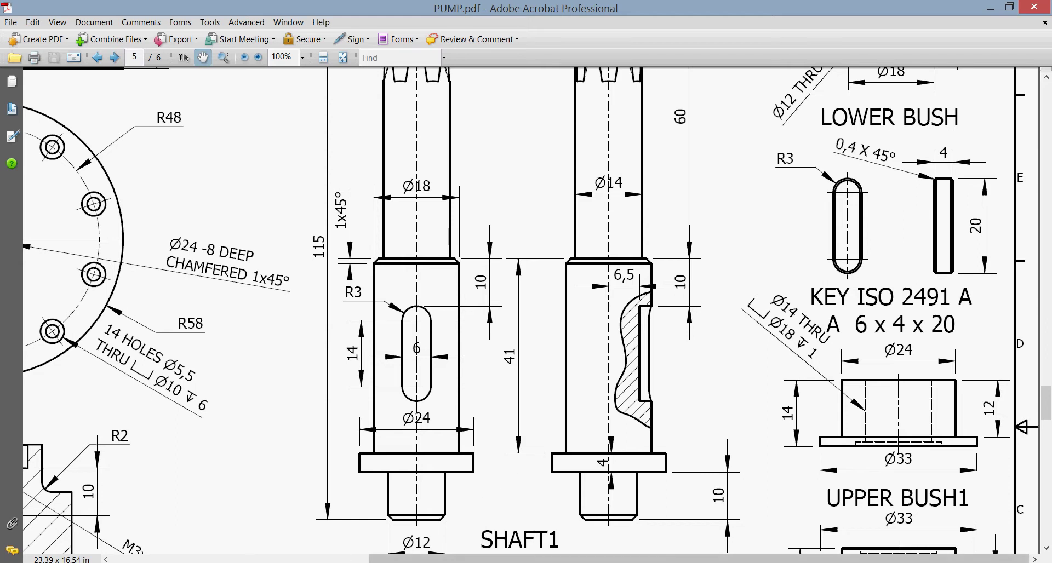
Back in Inventor, extrude the 24 mm circle 12 mm into a solid cylinder.
mouse_move(299, 562)
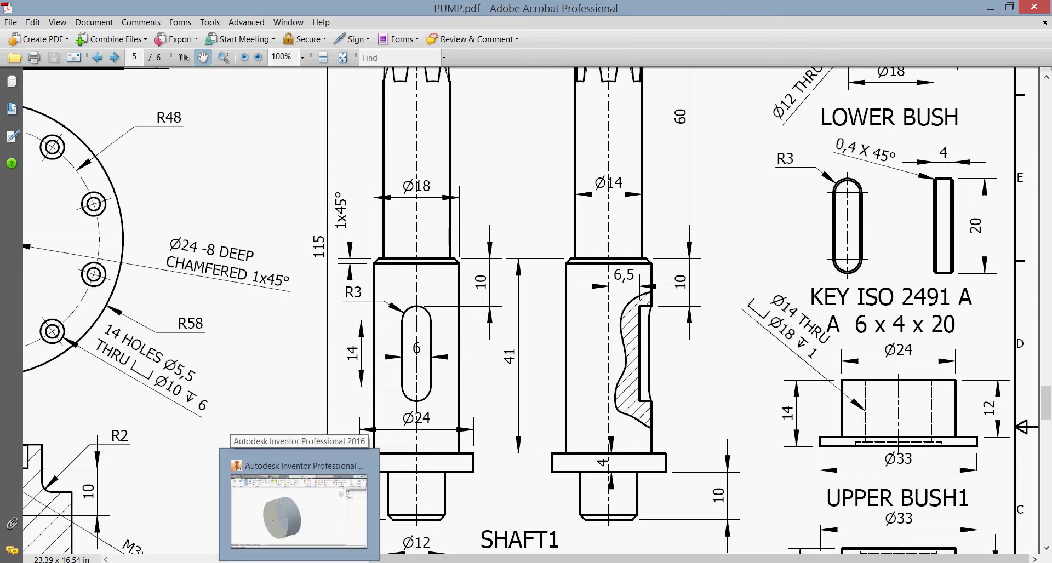
left_click(299, 562)
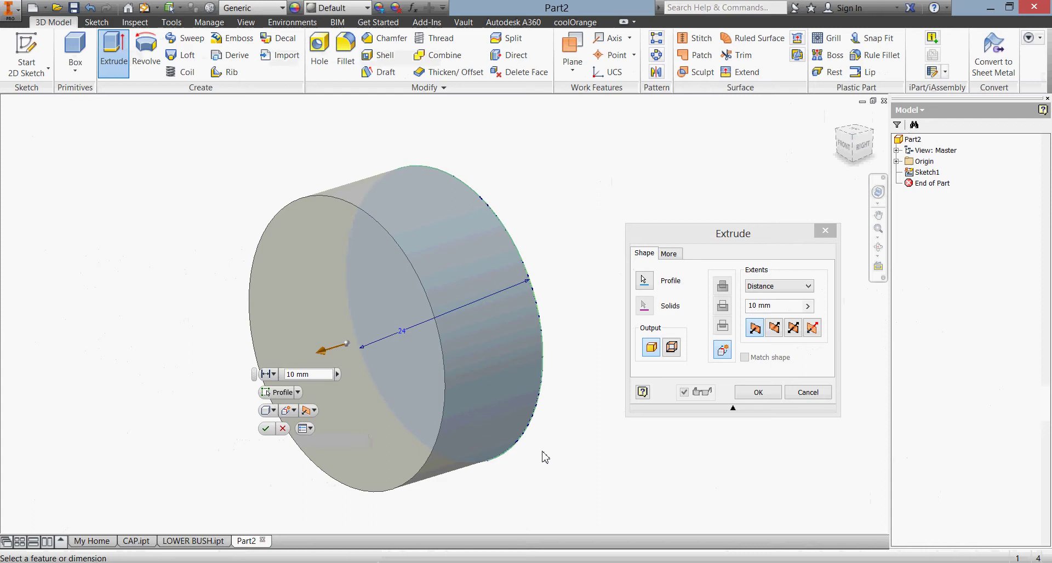
double_click(760, 306)
type("1")
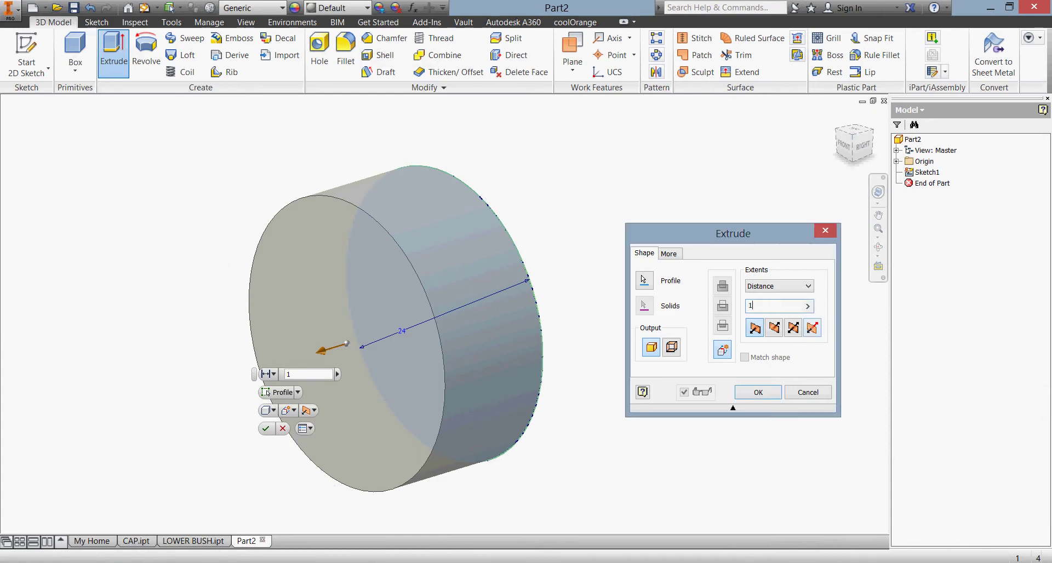
type("2")
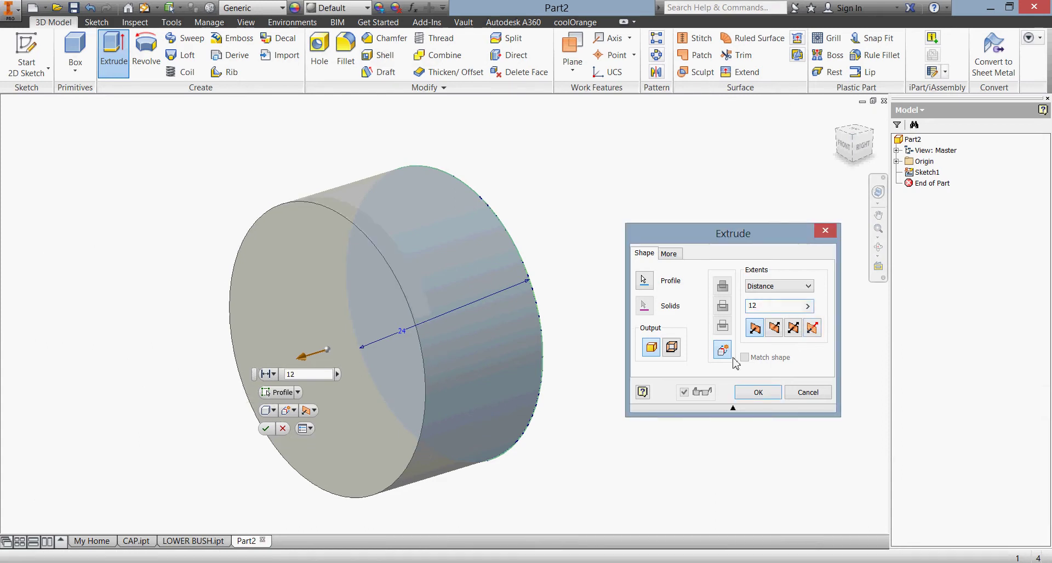
left_click(759, 392)
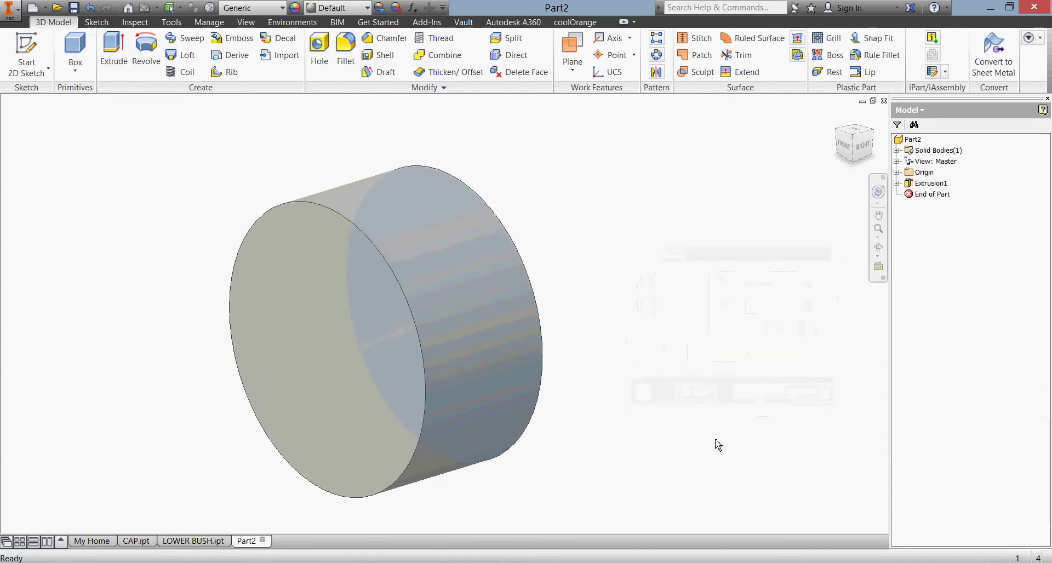
On the cylinder's front face, sketch a 33 mm circle offset around the projected edge.
left_click(381, 384)
left_click(393, 369)
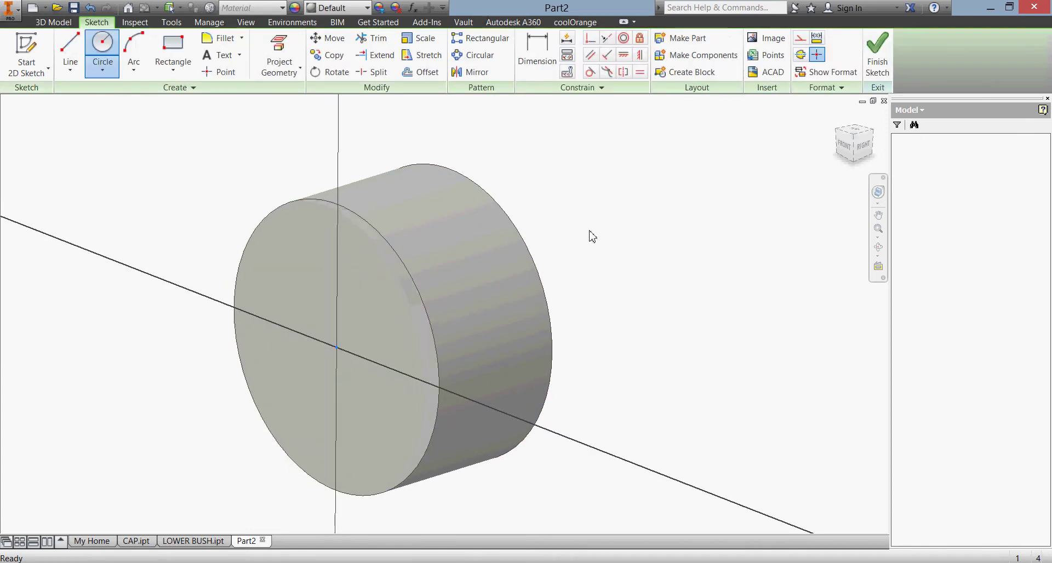
left_click(272, 74)
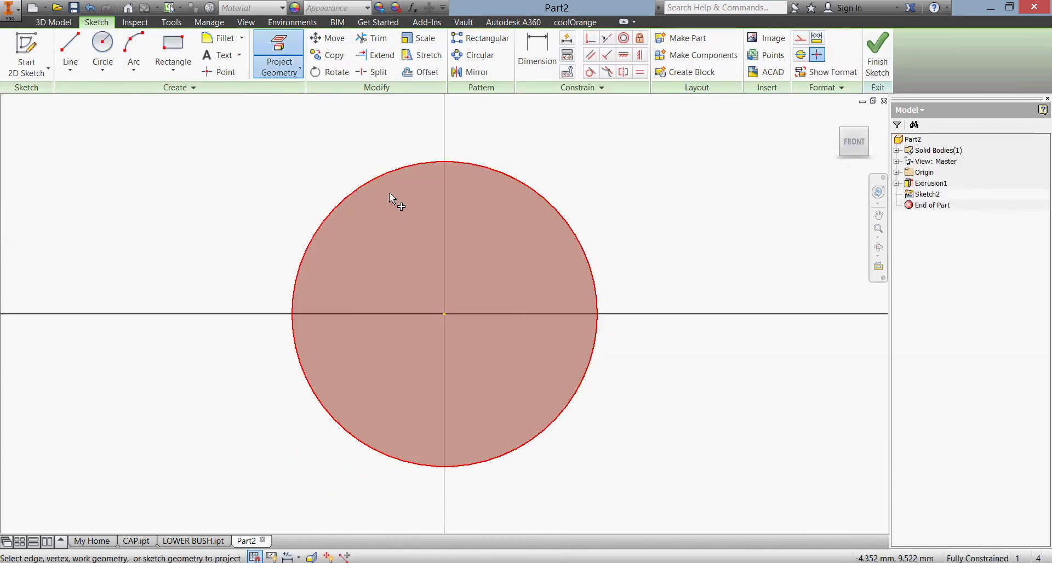
left_click(395, 183)
left_click(421, 72)
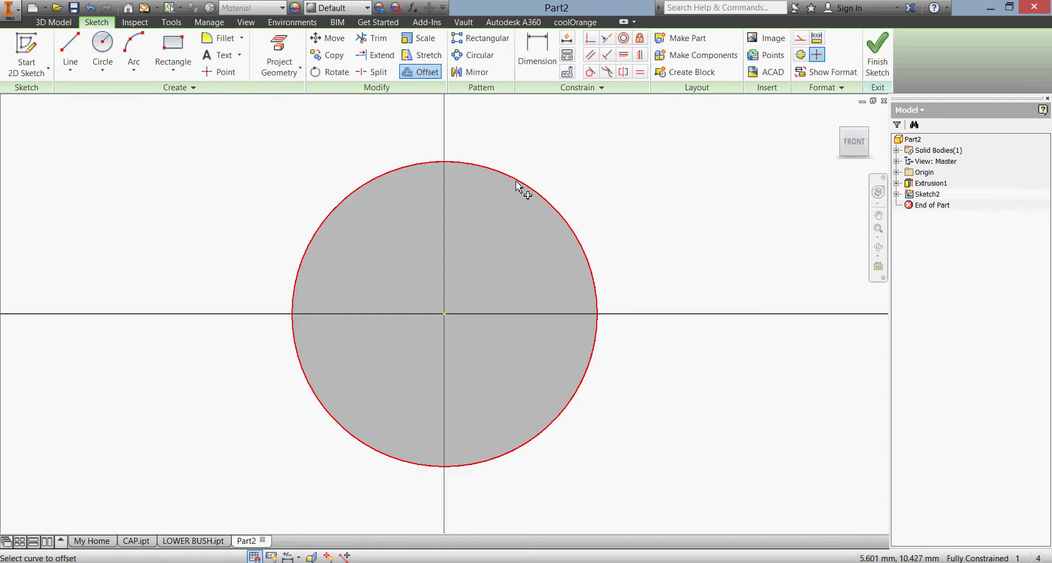
left_click(516, 185)
left_click(537, 156)
left_click(537, 55)
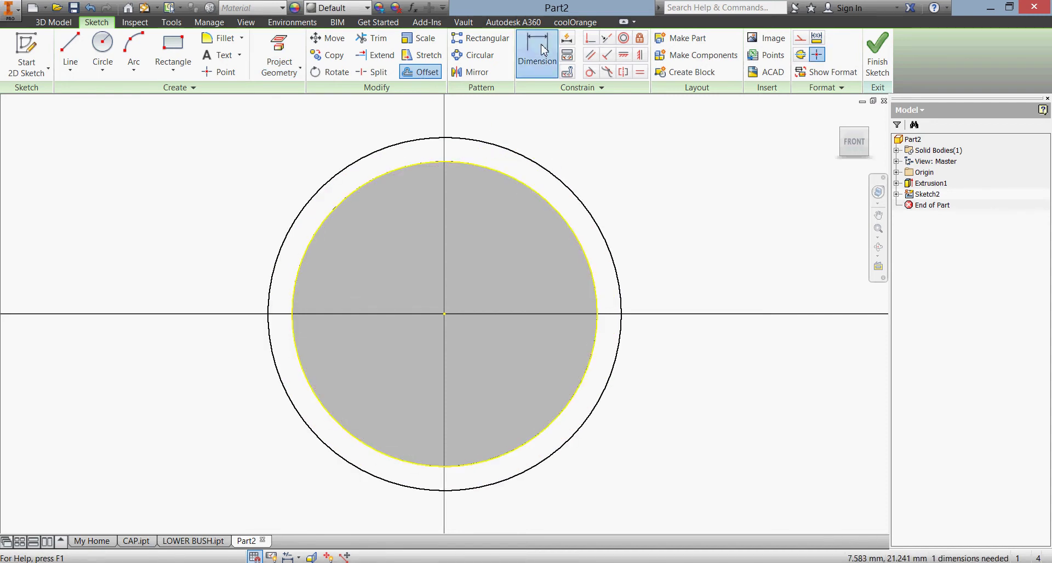
left_click(570, 190)
left_click(605, 172)
type("3")
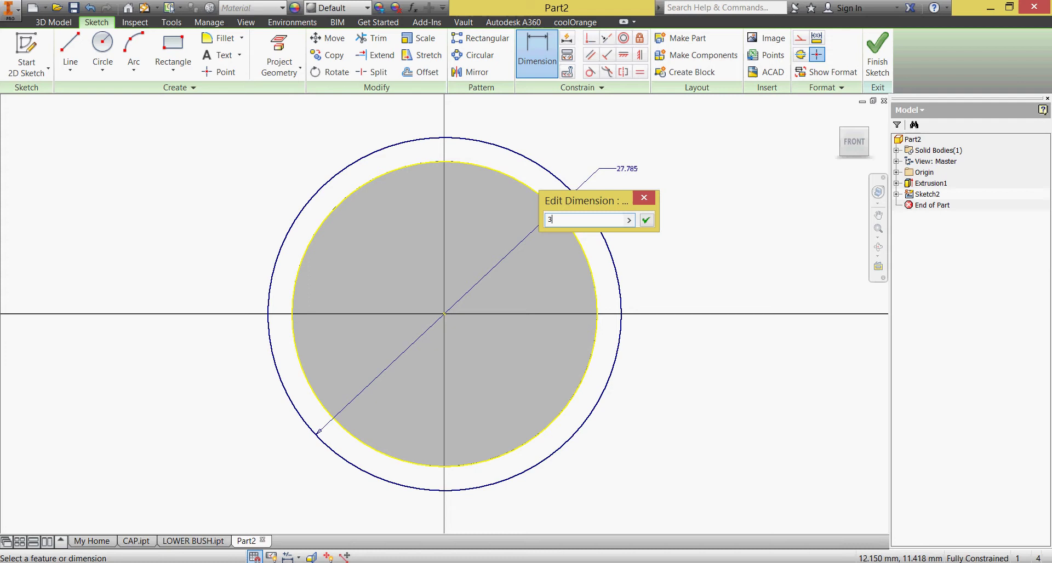
type("3")
key("Return")
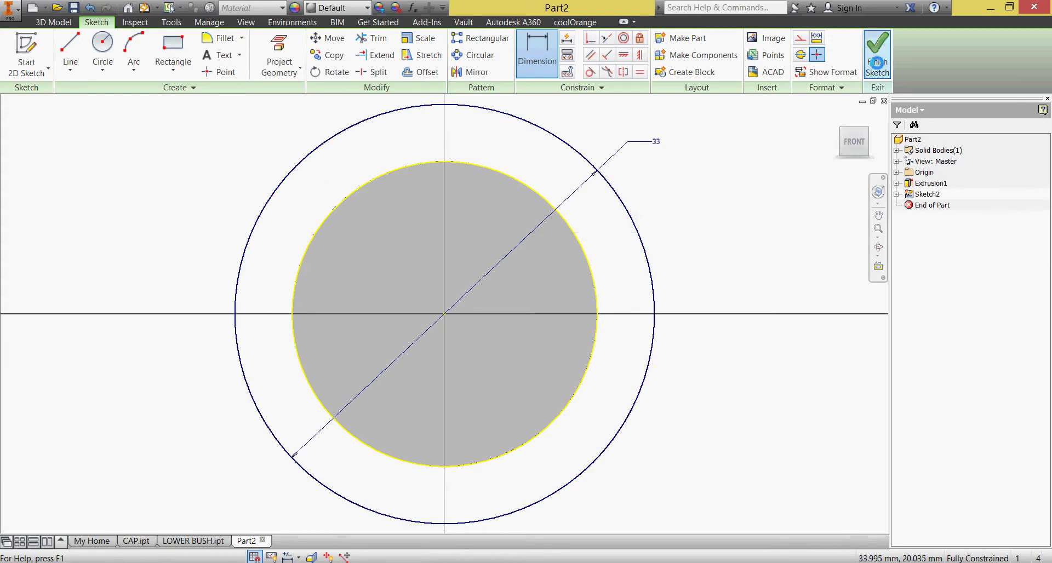
left_click(878, 61)
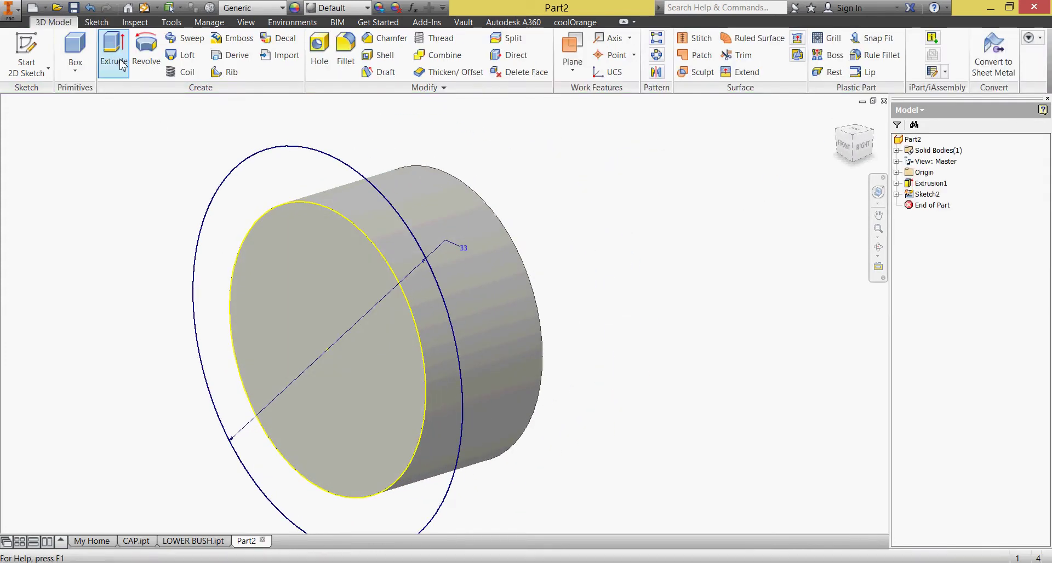
Extrude the inner circle and outer ring 2 mm to form the flange.
left_click(121, 65)
left_click(293, 258)
left_click(354, 200)
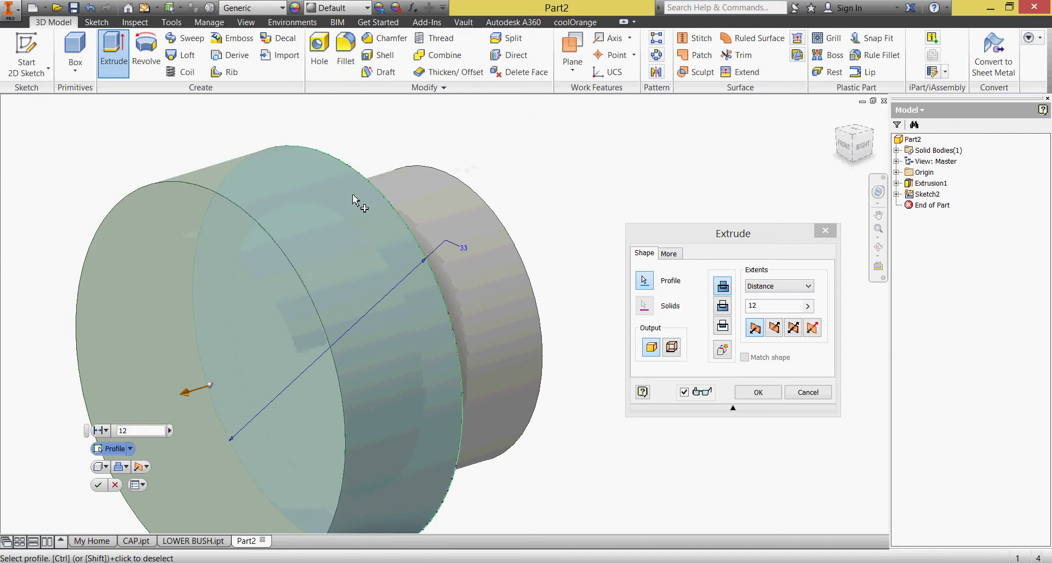
double_click(774, 305)
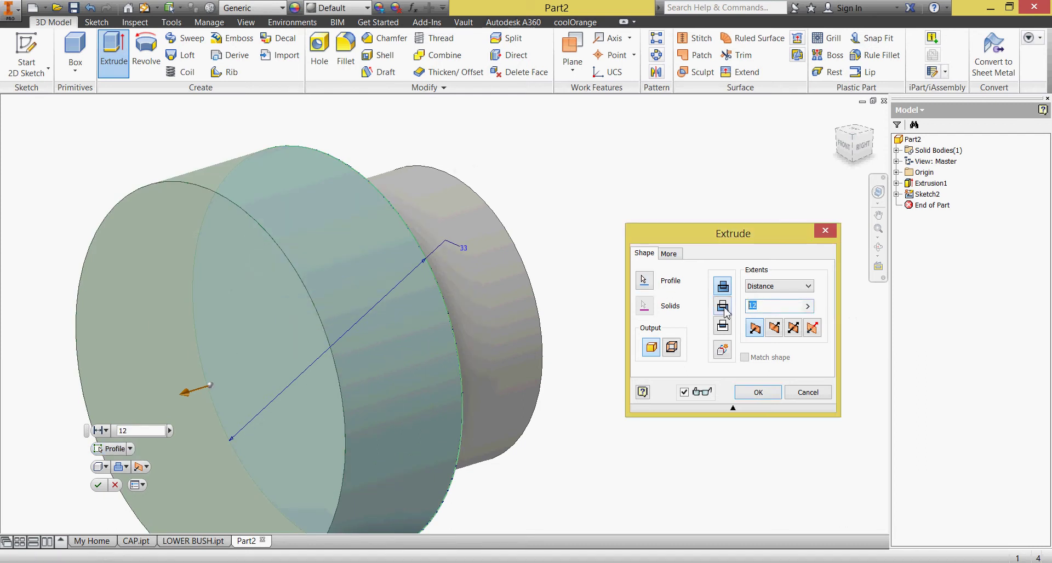
type("2")
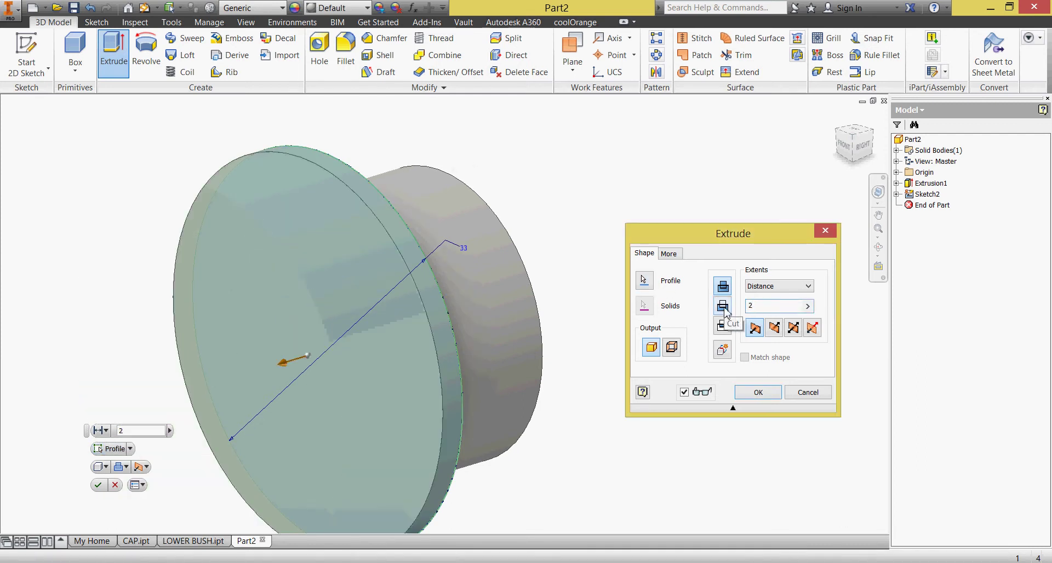
left_click(755, 393)
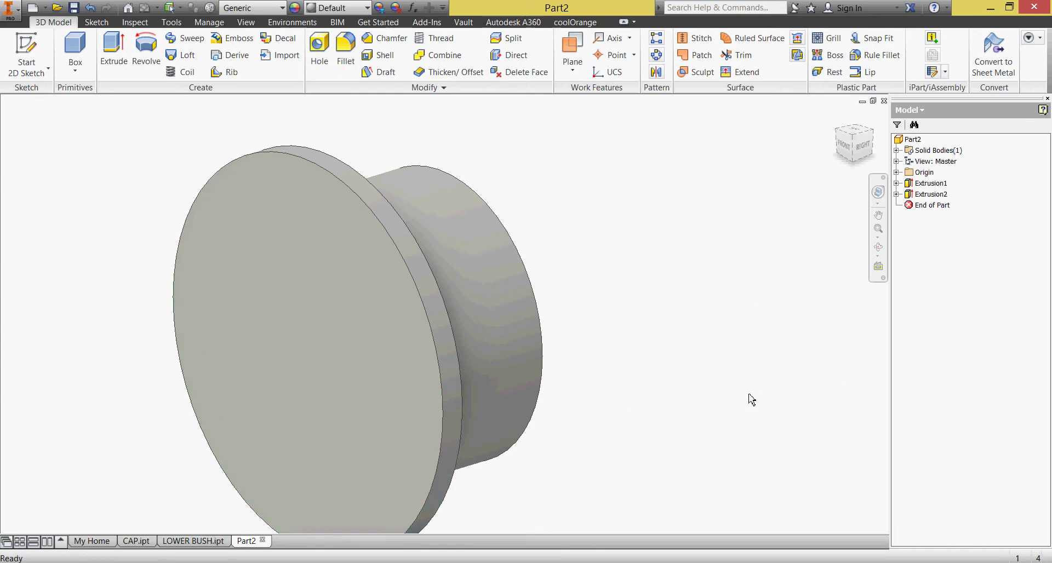
scroll(751, 401, "down", 2)
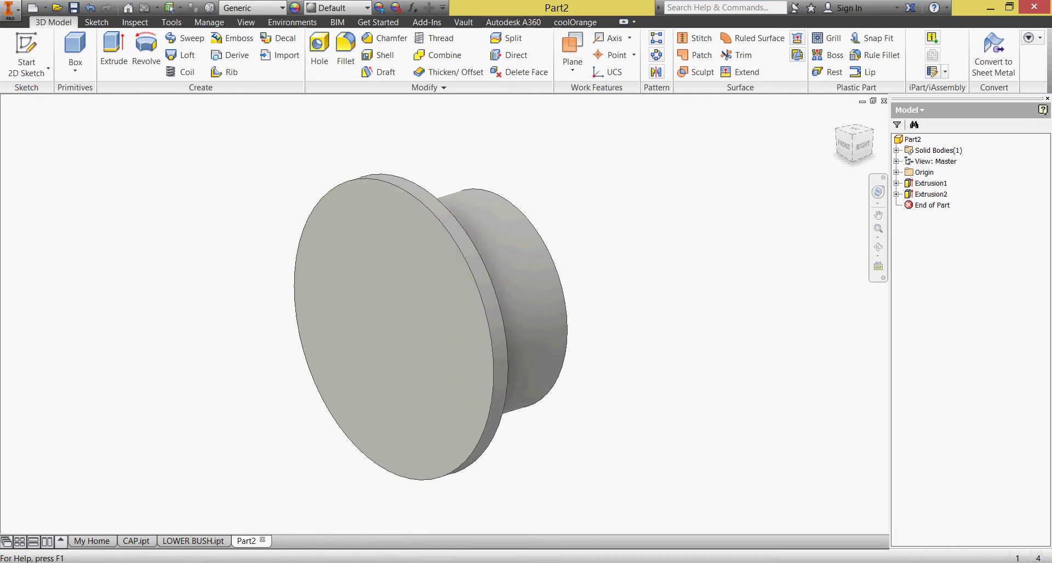
Check the UPPER BUSH1 dimensions in PUMP.pdf and return to Inventor.
key("alt+Tab")
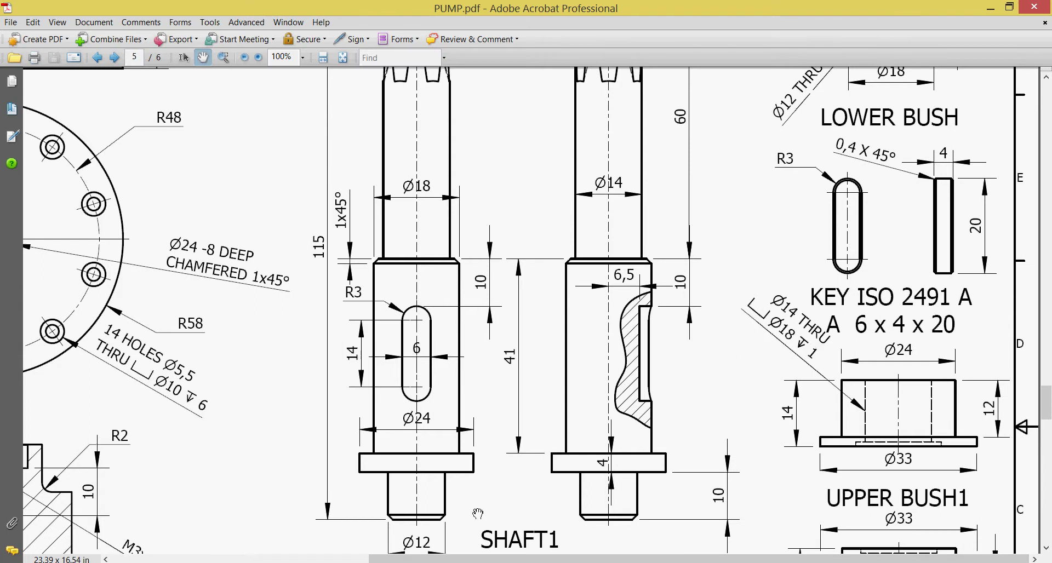
key("alt+Tab")
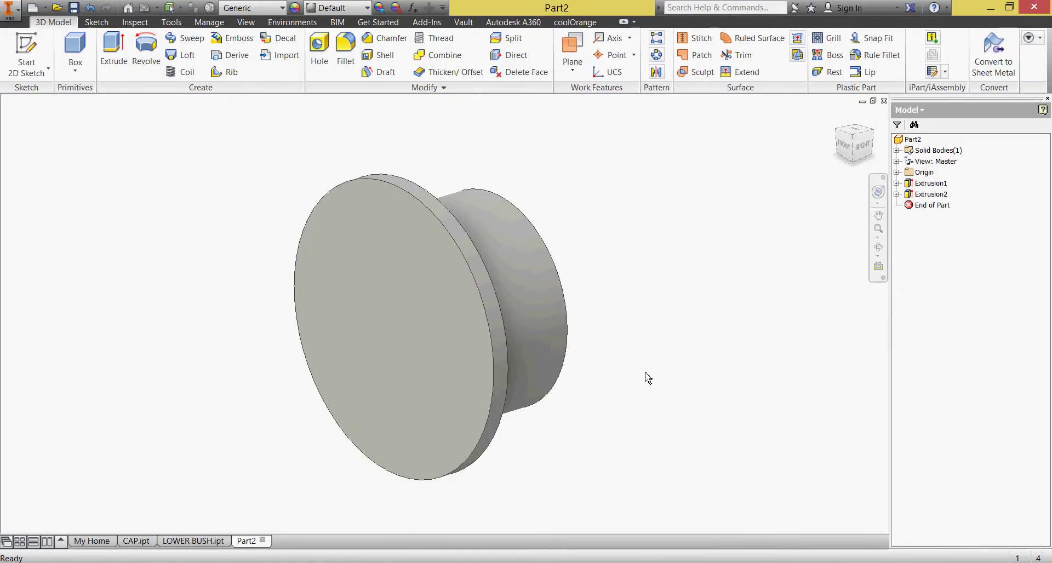
Set up a counterbored hole: 18 mm counterbore, 1 mm deep, 14 mm hole diameter.
left_click(319, 52)
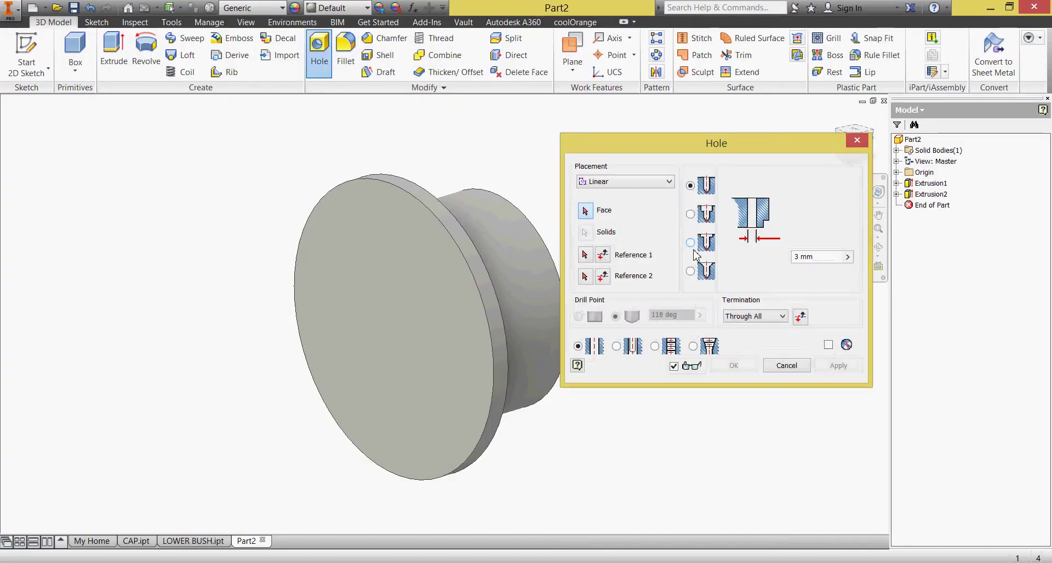
left_click(692, 215)
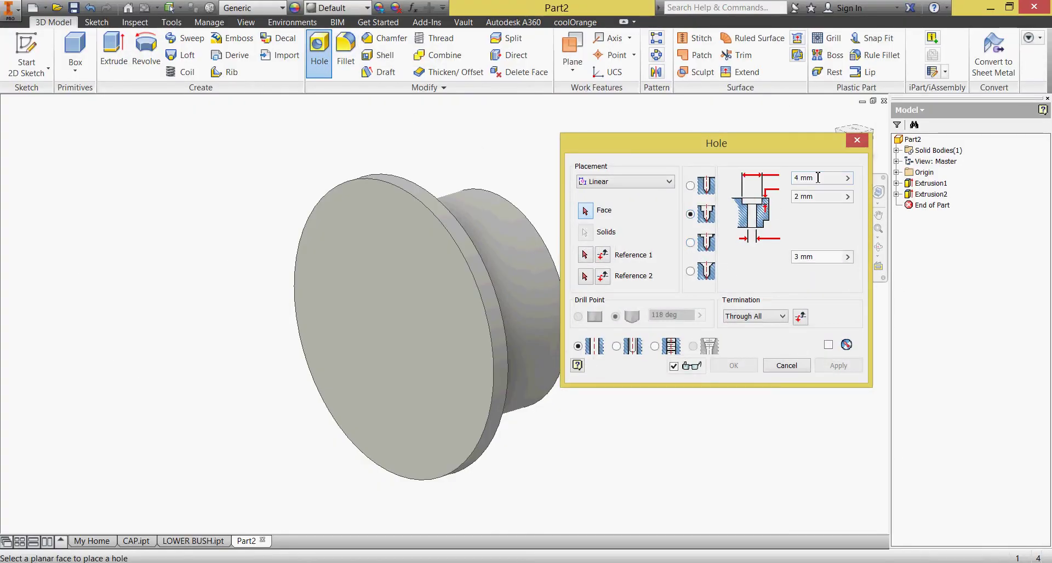
left_click_drag(799, 179, 793, 178)
type("1")
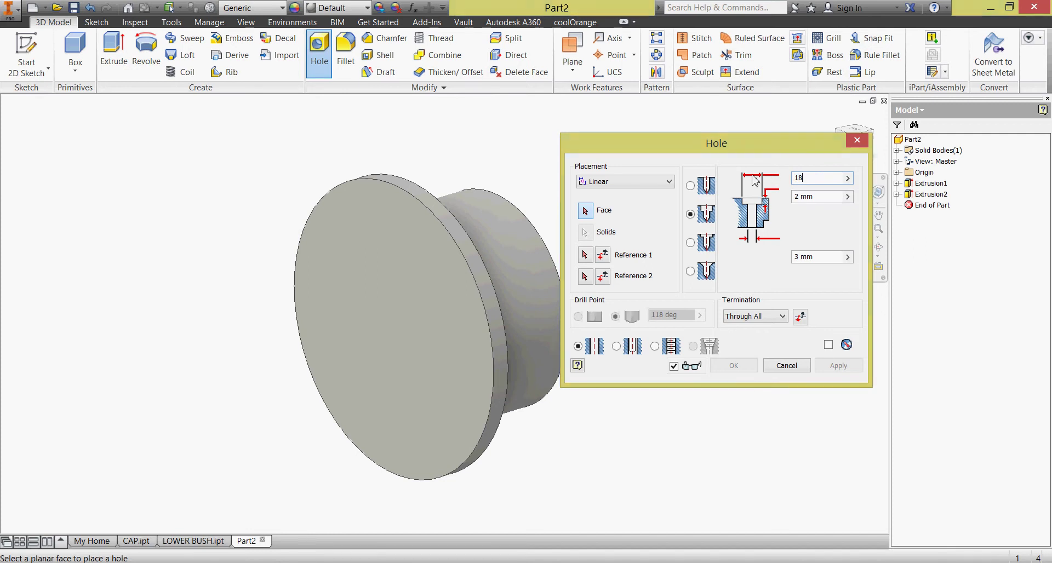
type("8")
key("Tab")
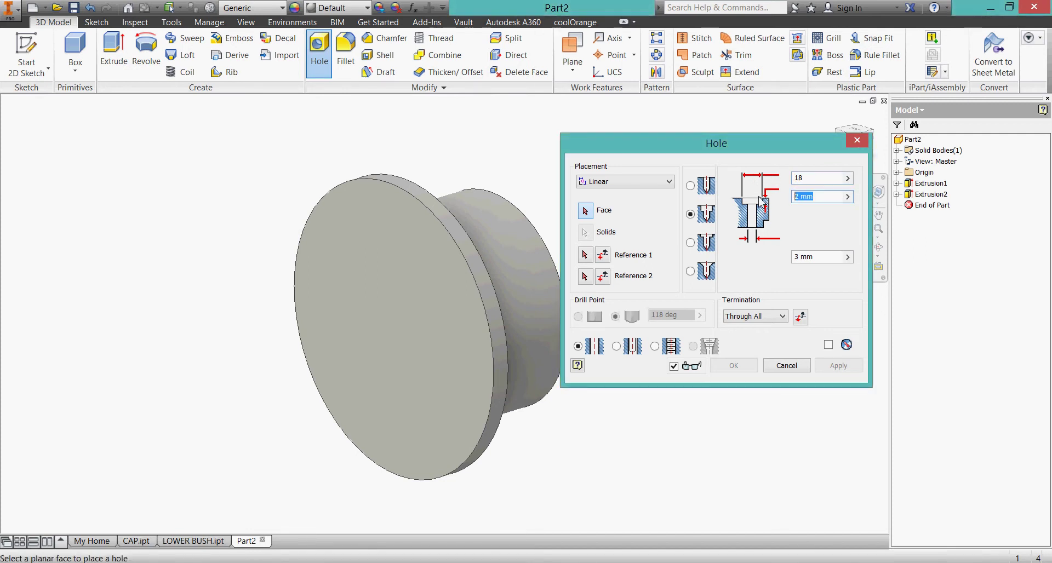
type("1")
key("Tab")
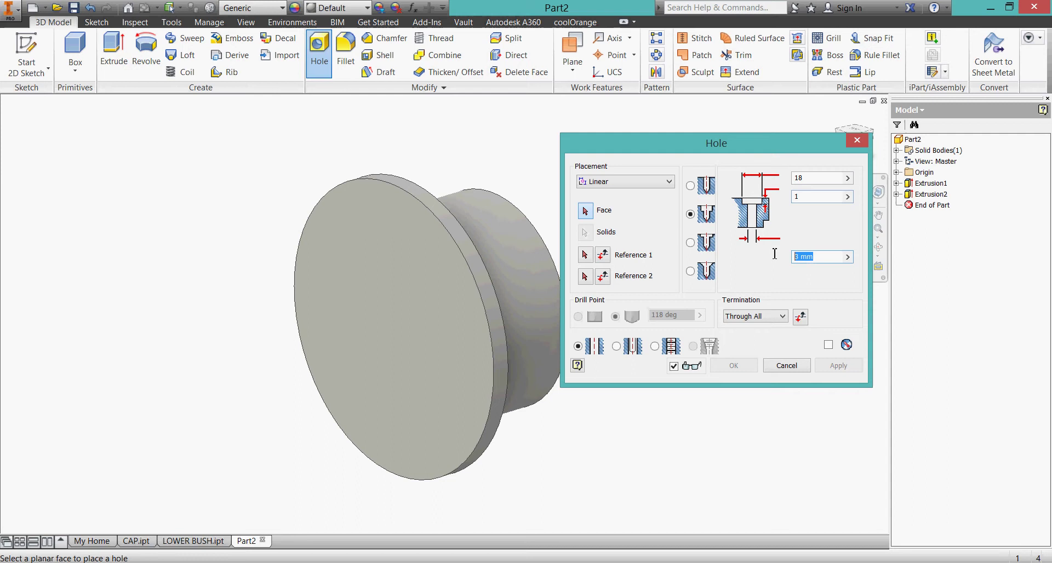
type("14")
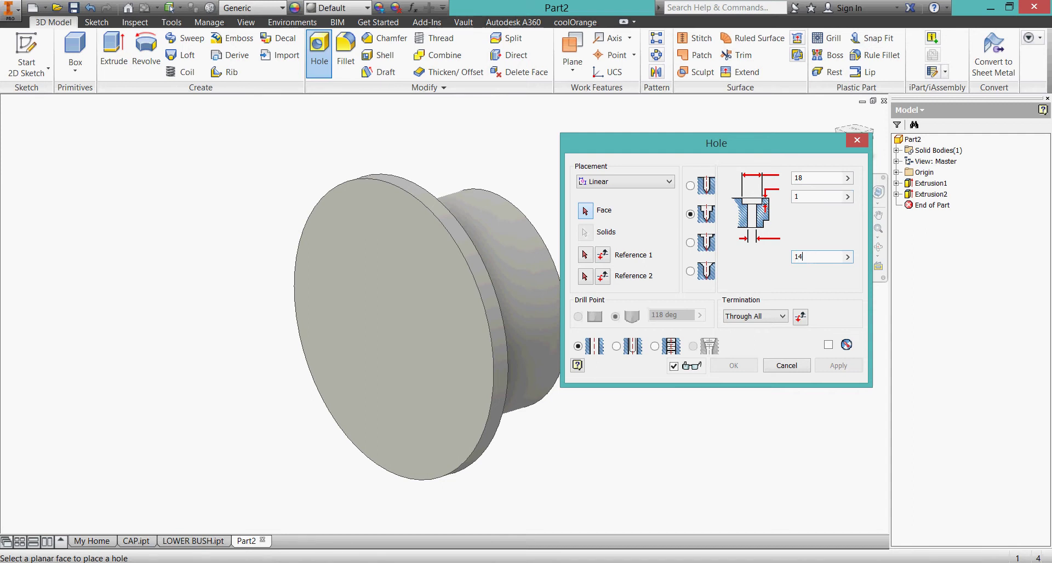
Place the hole concentric on the flange's front face and create it.
left_click(633, 186)
left_click(605, 213)
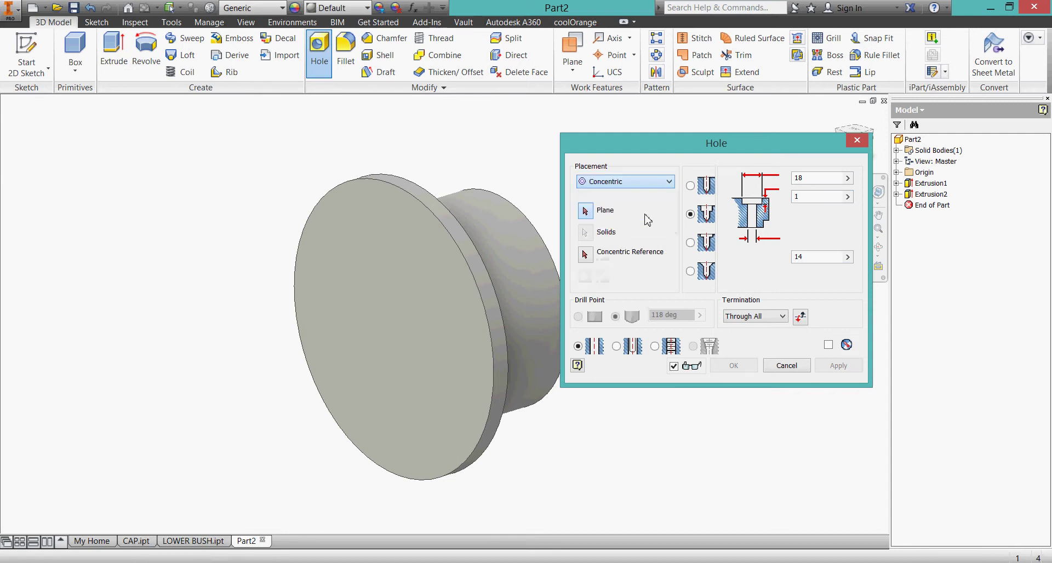
left_click(408, 321)
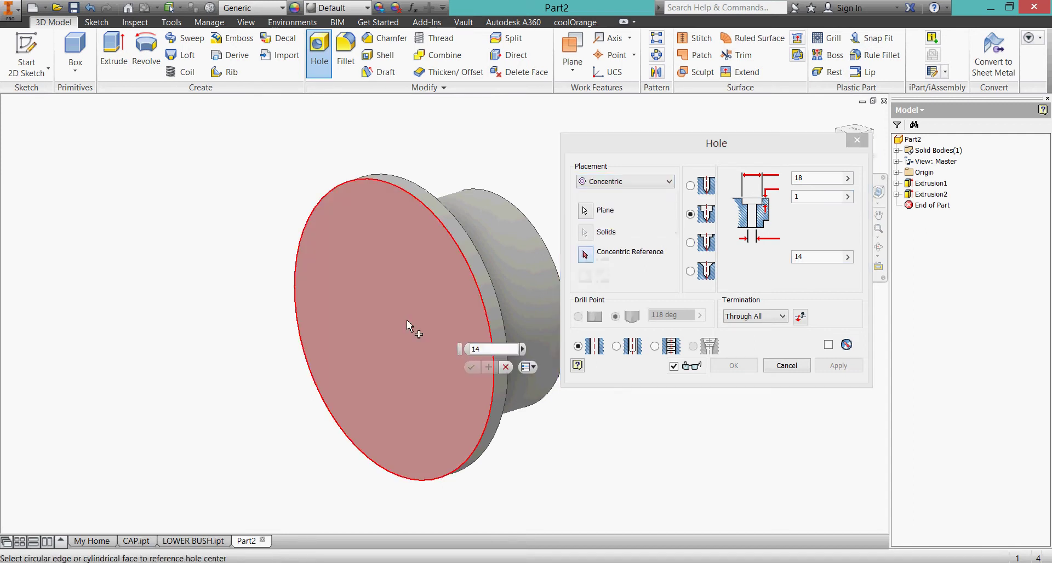
left_click(409, 200)
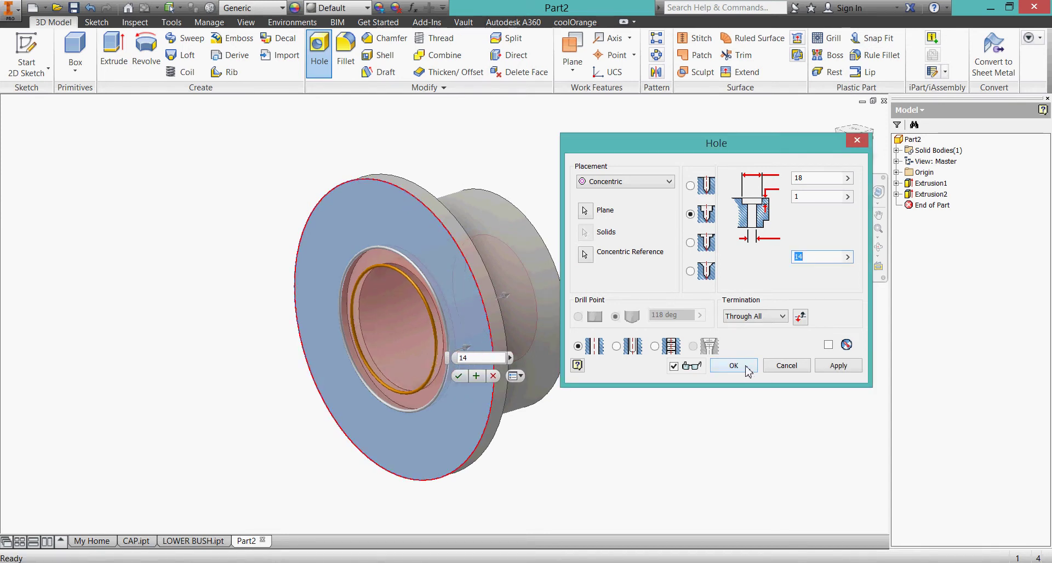
left_click(733, 366)
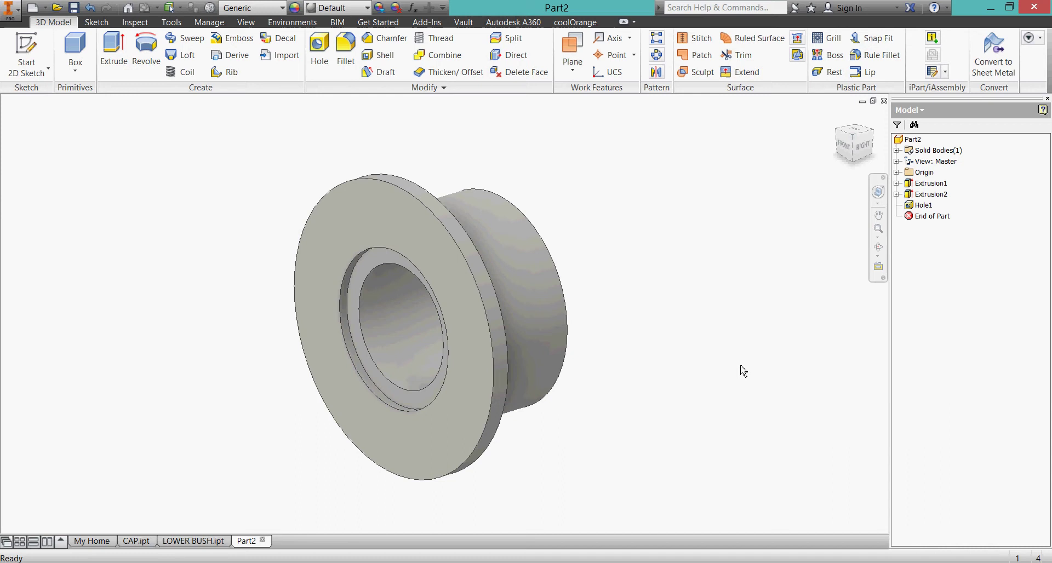
left_click(436, 562)
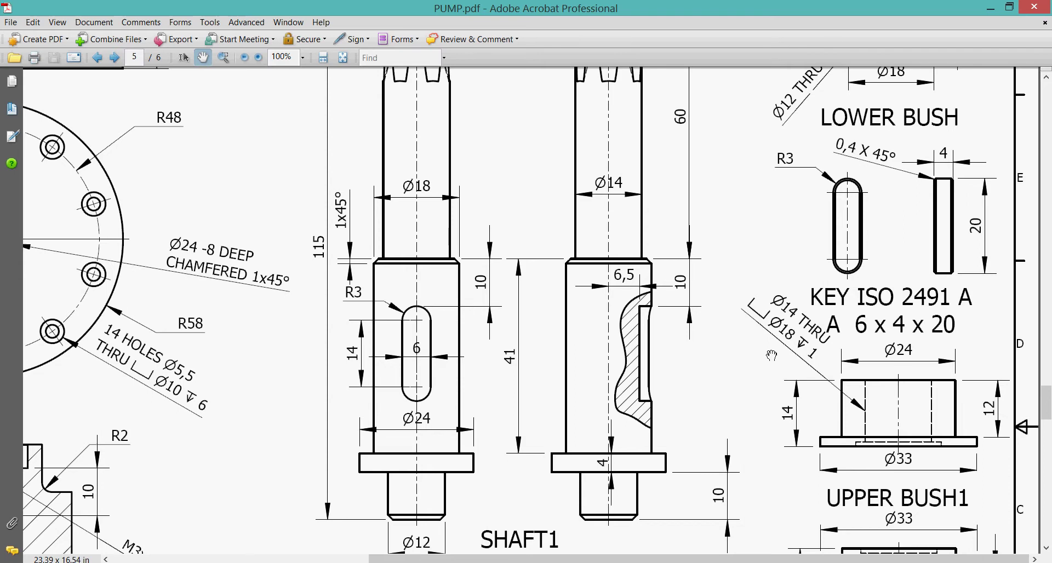
scroll(772, 355, "down", 4)
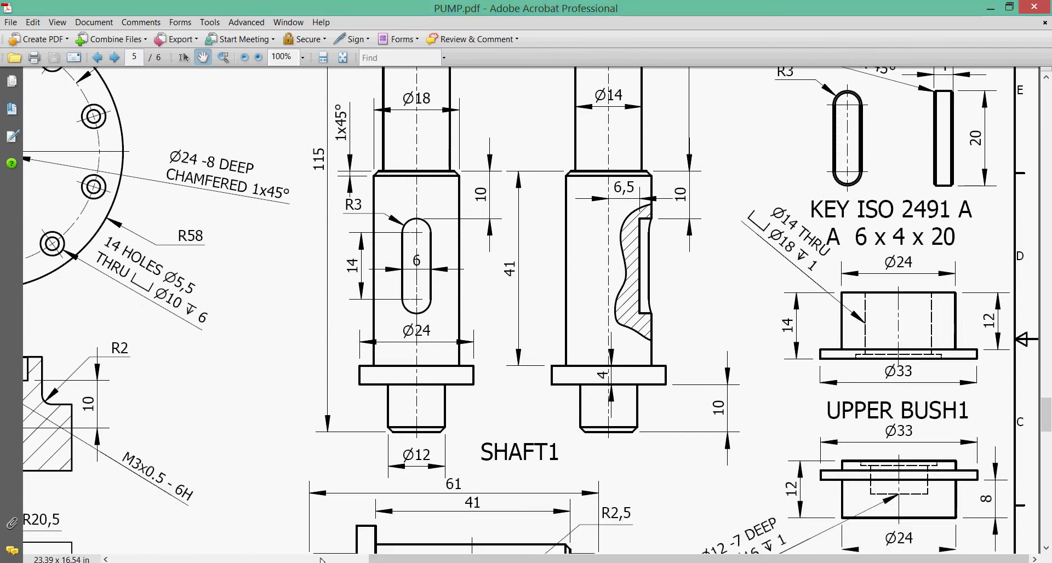
mouse_move(299, 562)
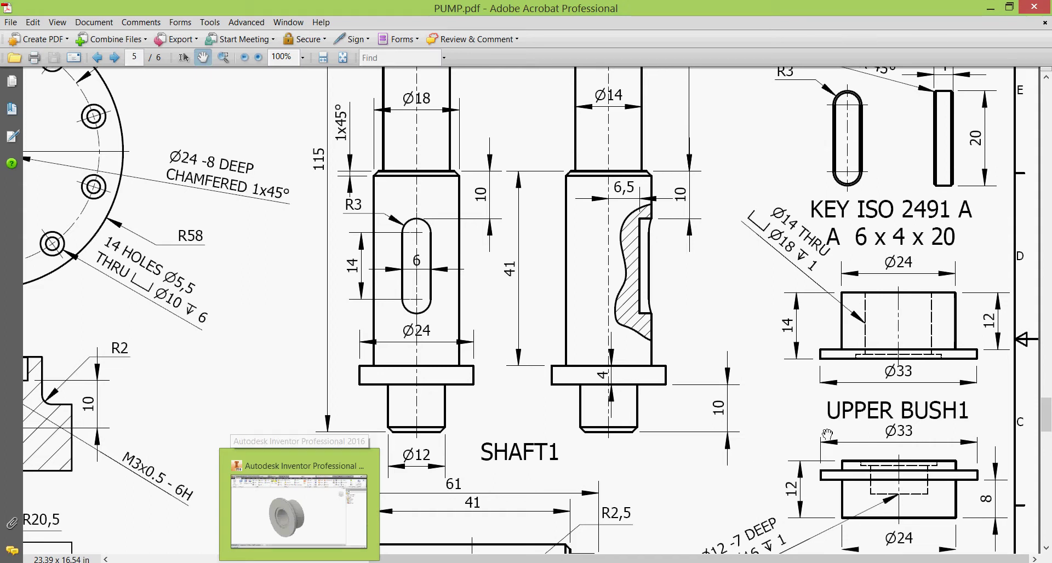
left_click(299, 562)
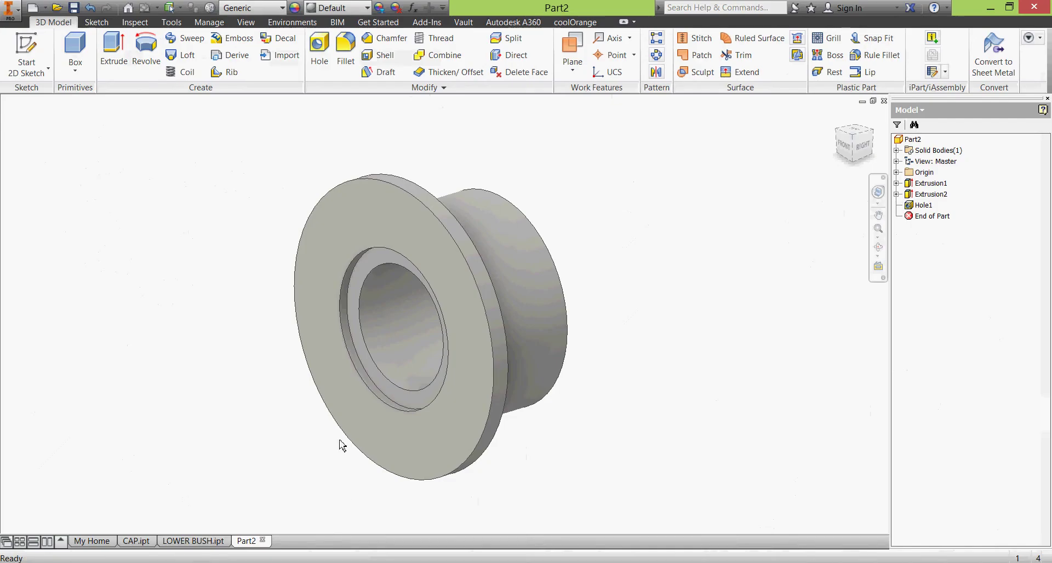
Set the bush's material to Brass, Soft Yellow.
left_click(266, 8)
scroll(269, 17, "up", 3)
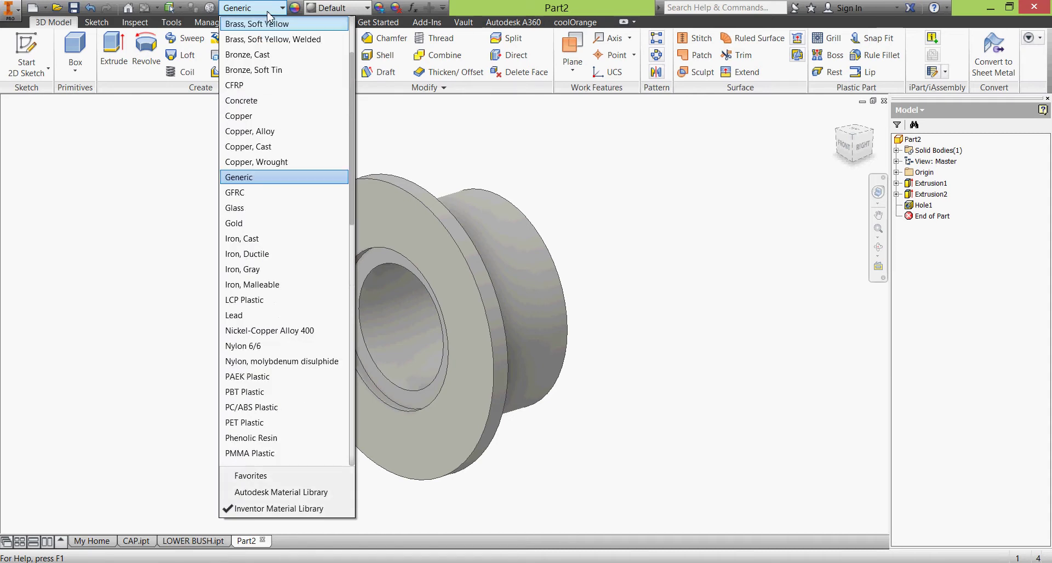
left_click(271, 24)
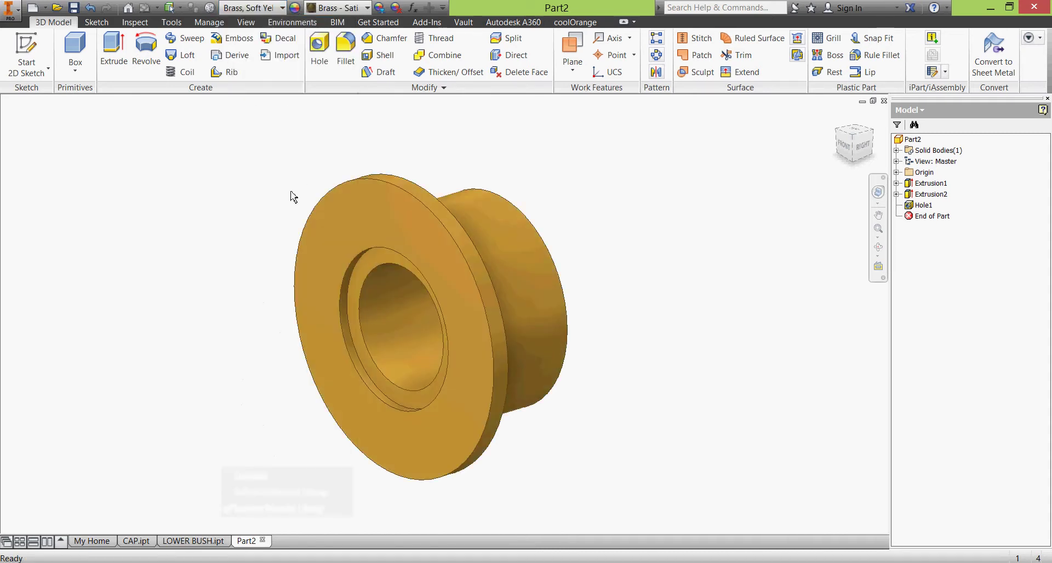
Save the part as UPPER BUSH1.ipt.
key("ctrl+s")
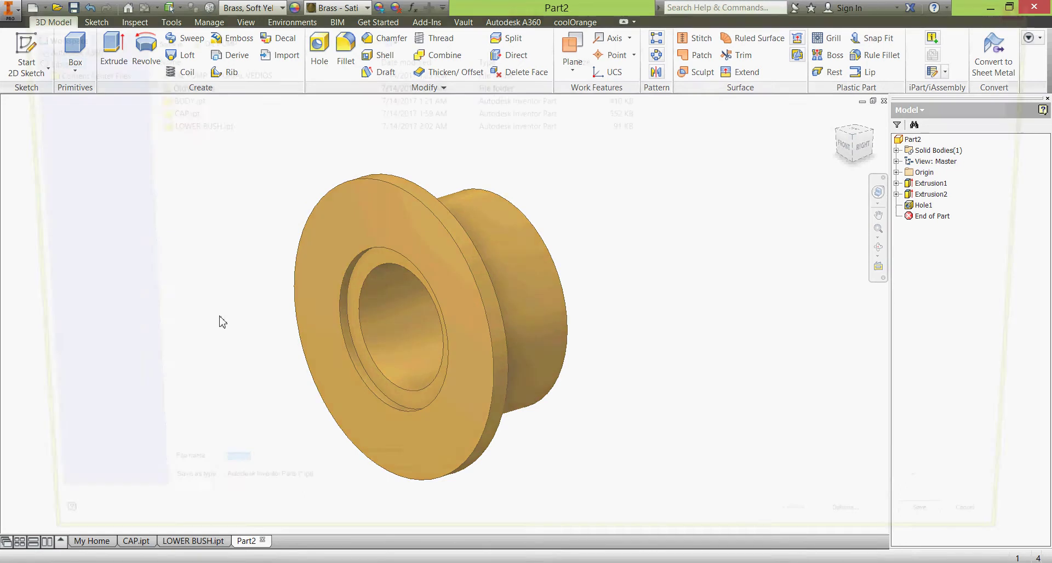
type("UPPWE")
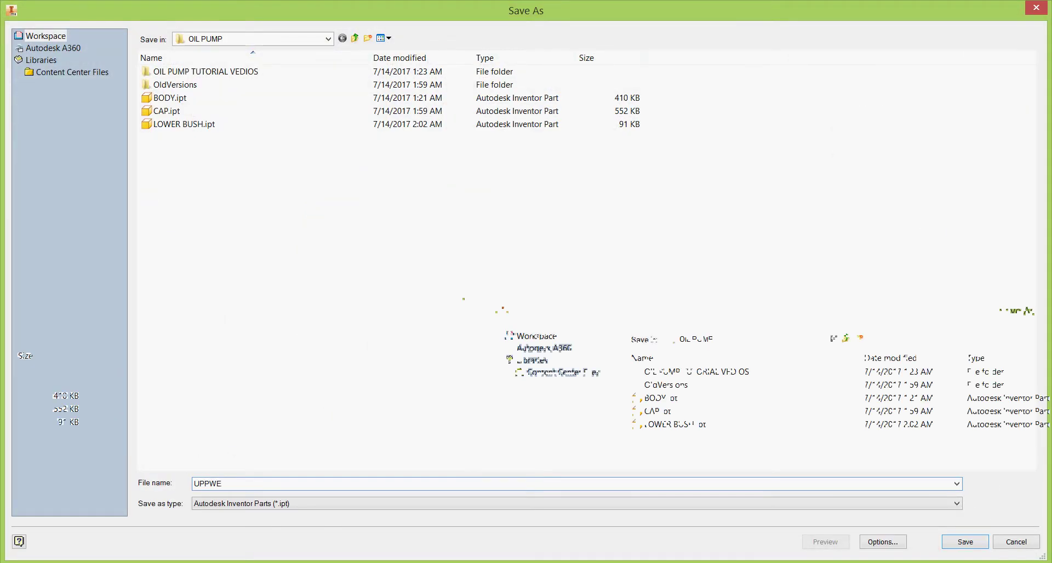
key("BackSpace")
key("BackSpace")
type("ER BUSH1")
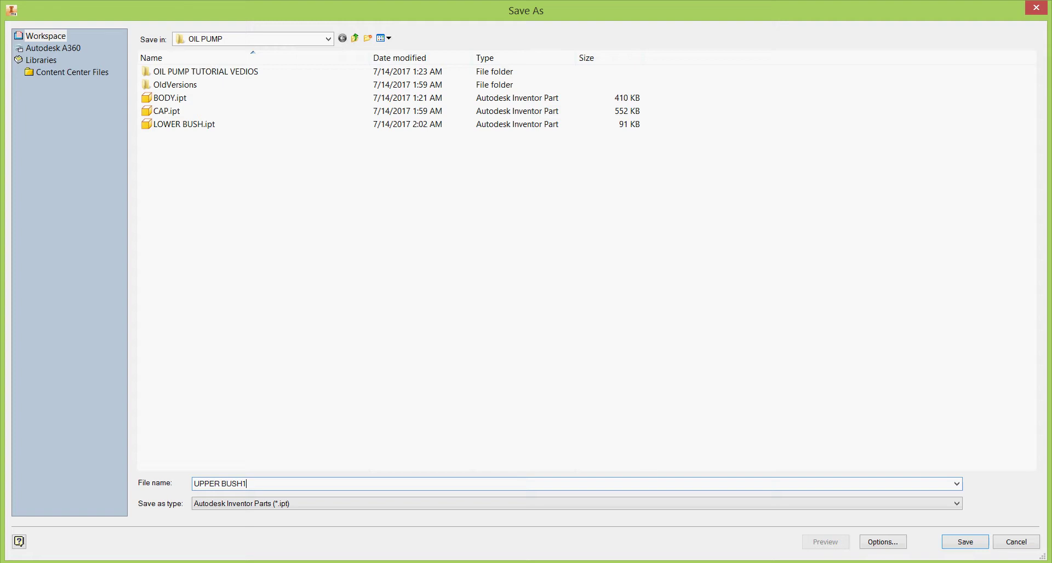
left_click(967, 543)
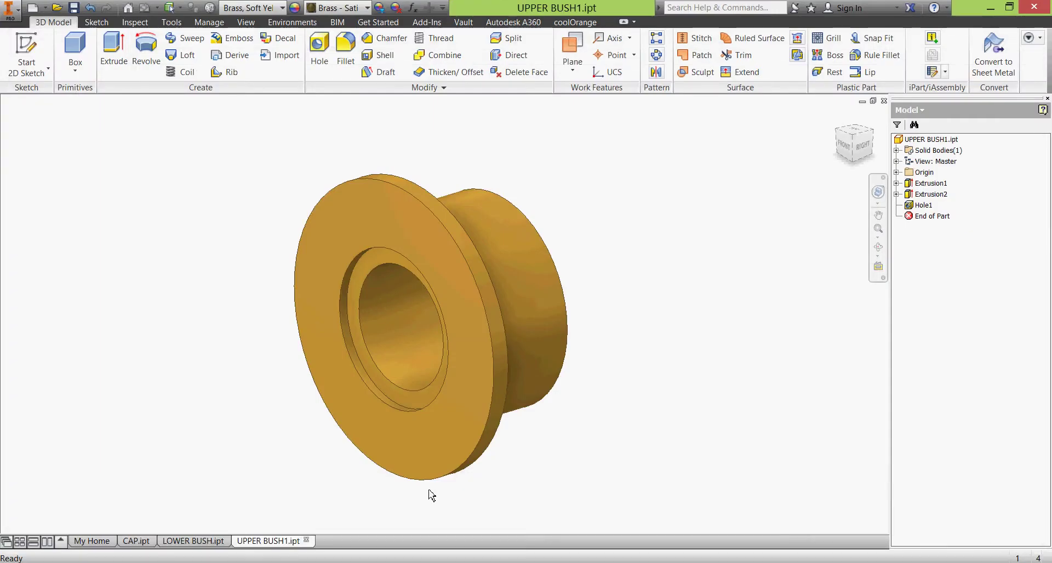
Create a new part from the home page, then scroll PUMP.pdf to the UPPER BUSH2 detail.
left_click(108, 546)
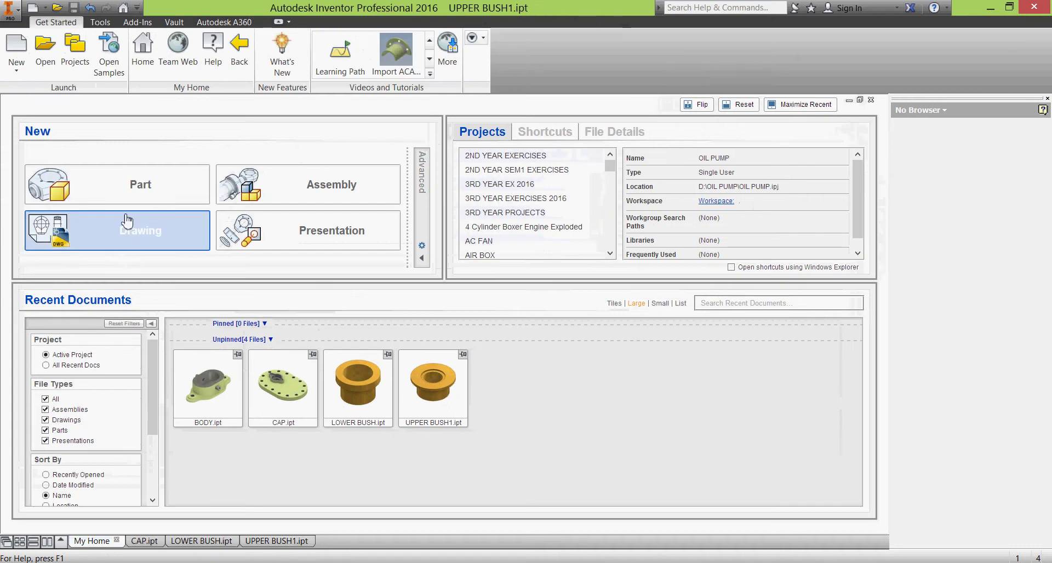
left_click(130, 183)
key("alt+Tab")
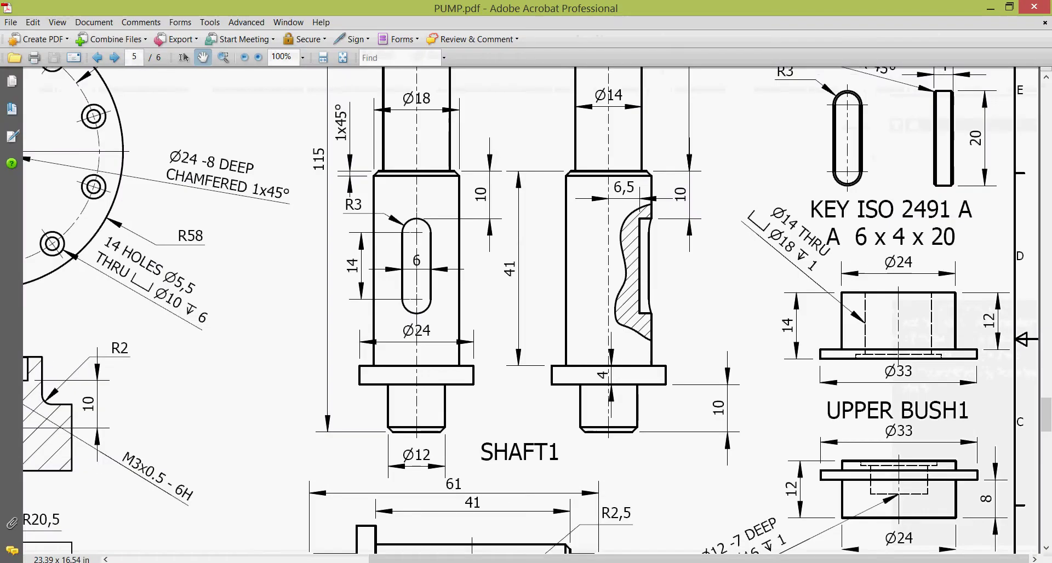
scroll(704, 418, "down", 4)
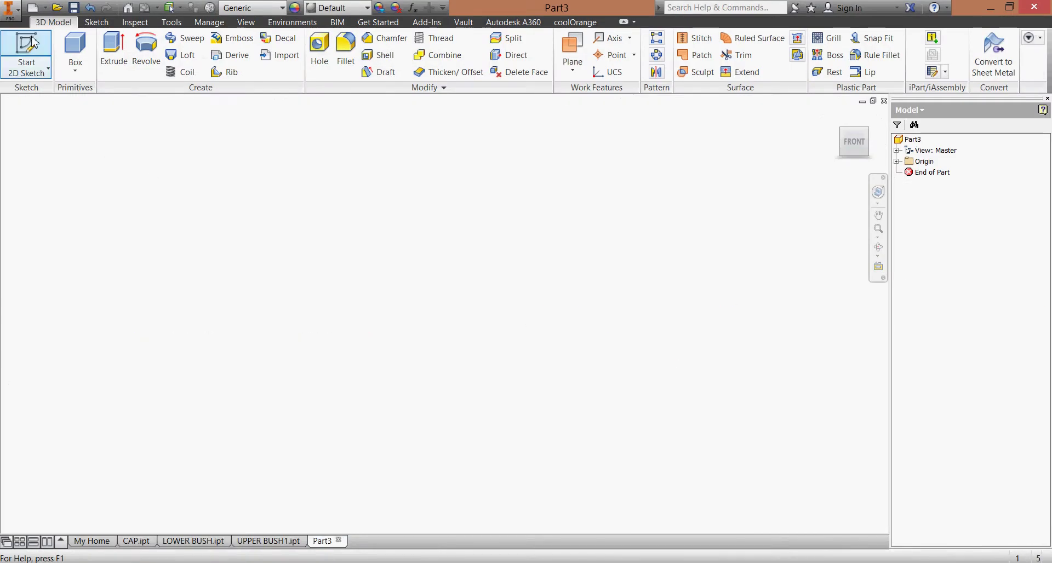
Sketch a 33 mm diameter circle centred on the origin of the XY plane.
left_click(26, 54)
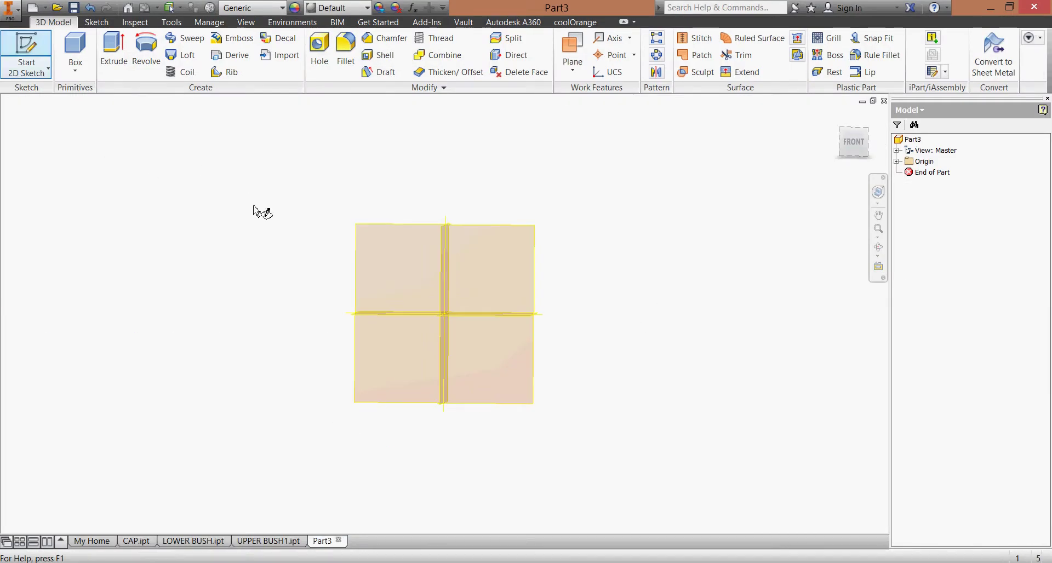
left_click(411, 196)
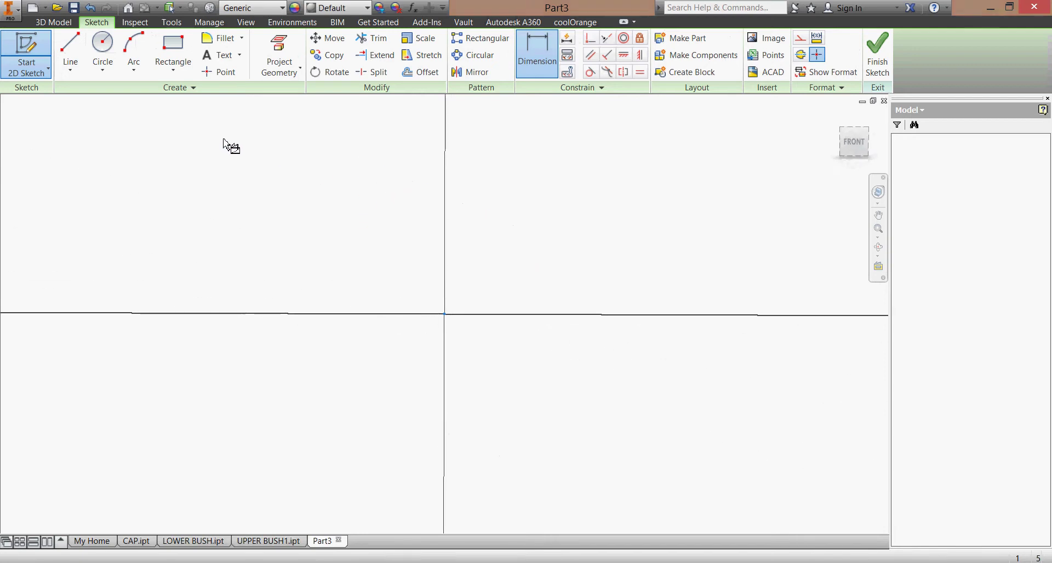
left_click(103, 49)
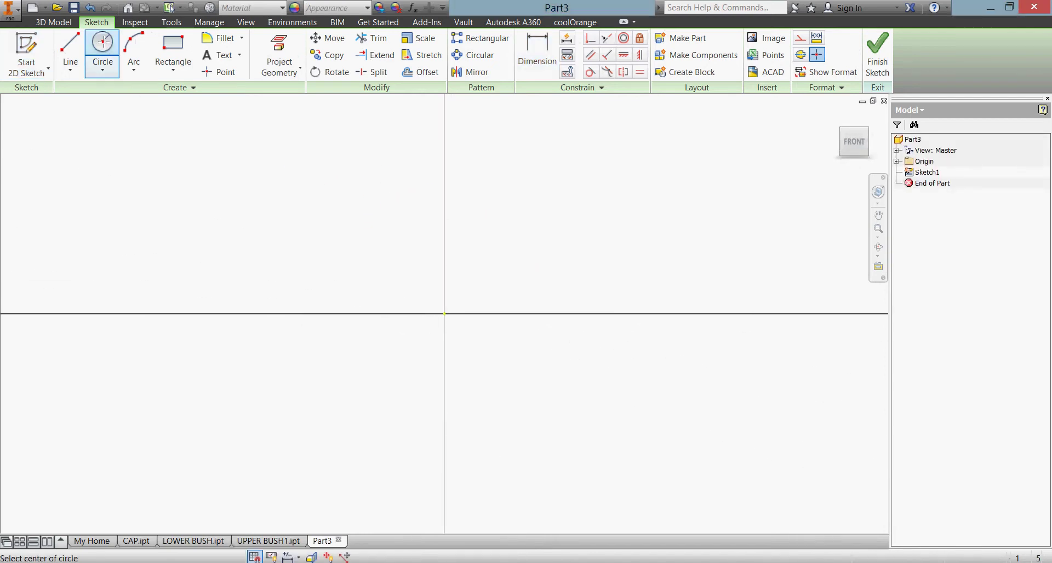
left_click(444, 315)
type("33")
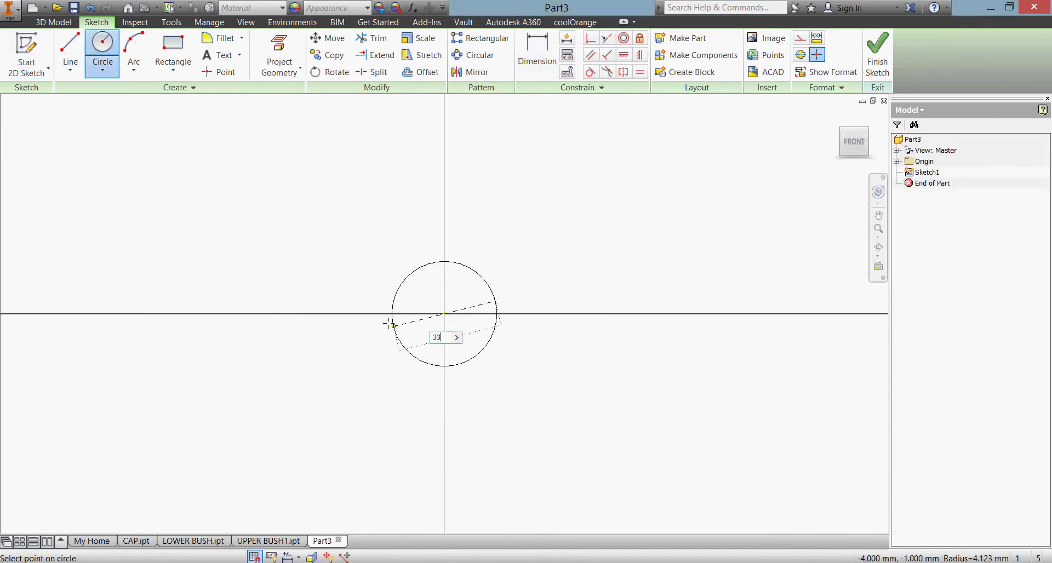
key("Return")
left_click(880, 55)
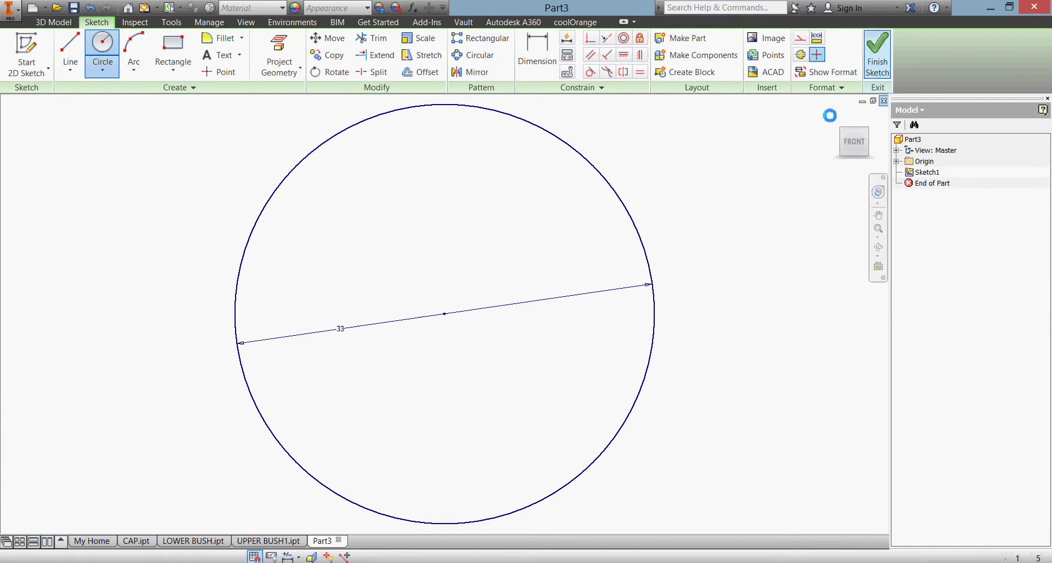
Extrude the 33 mm circle 2 mm into a solid disc.
left_click(108, 53)
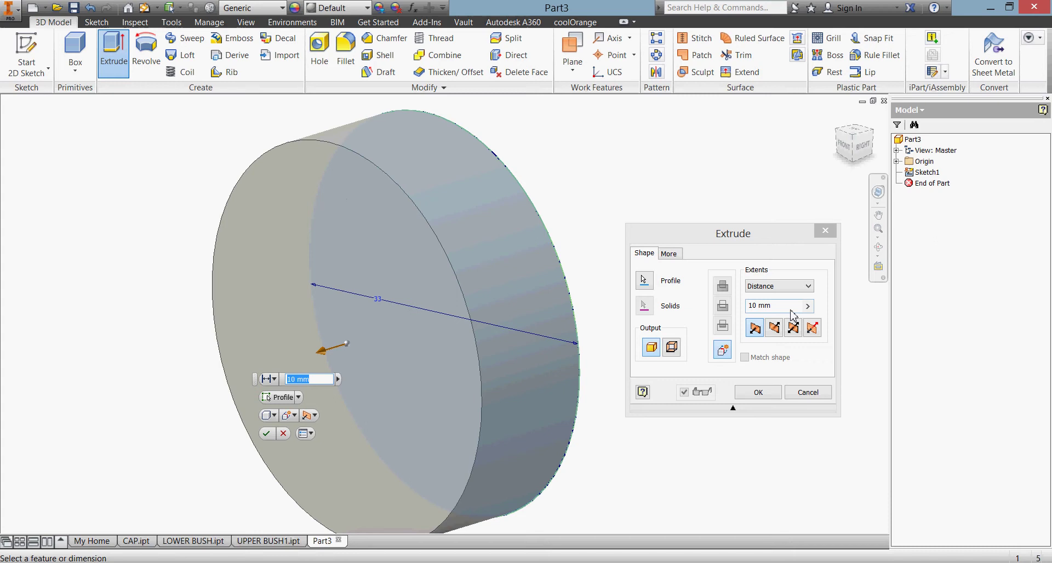
left_click_drag(798, 312, 744, 313)
type("2")
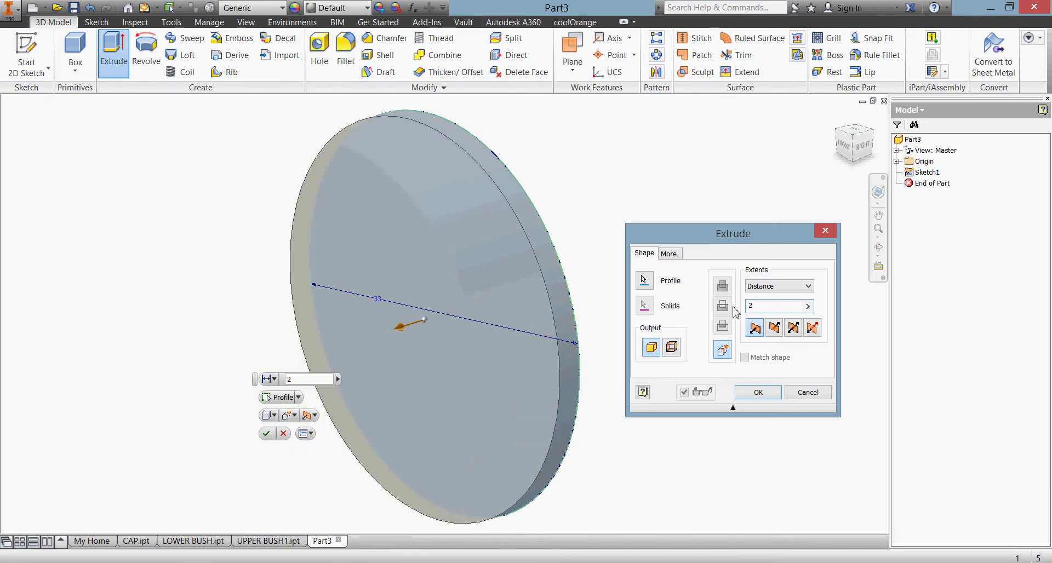
left_click(749, 393)
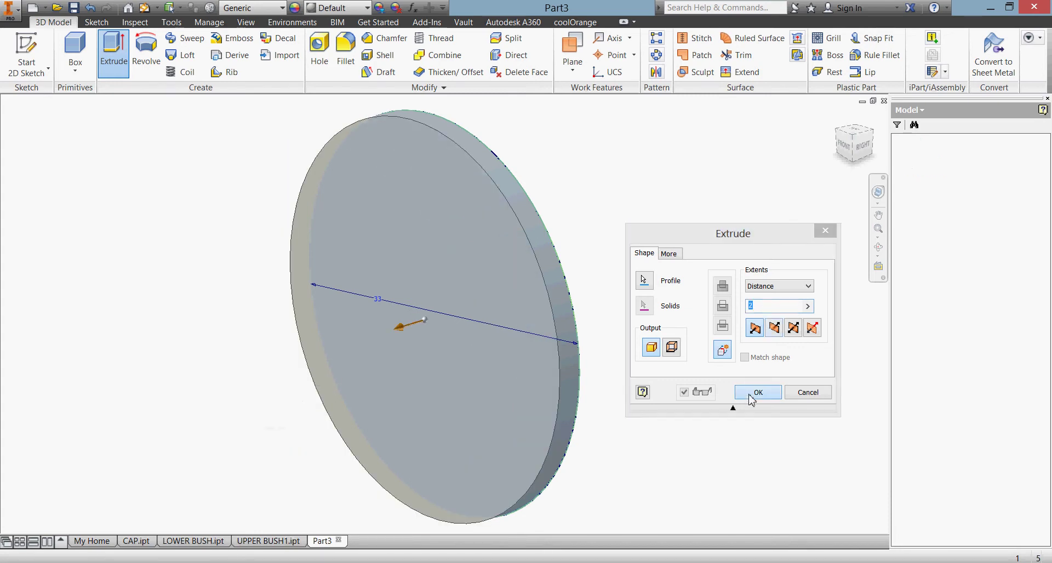
Start a sketch on the disc's front face, projecting its edge and offsetting a smaller concentric circle.
left_click(480, 383)
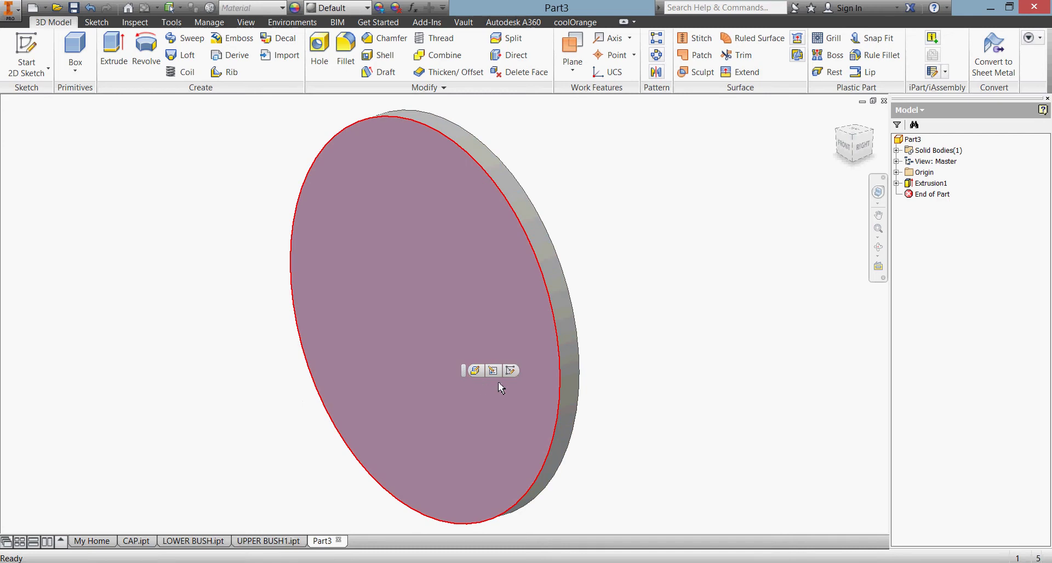
key("s")
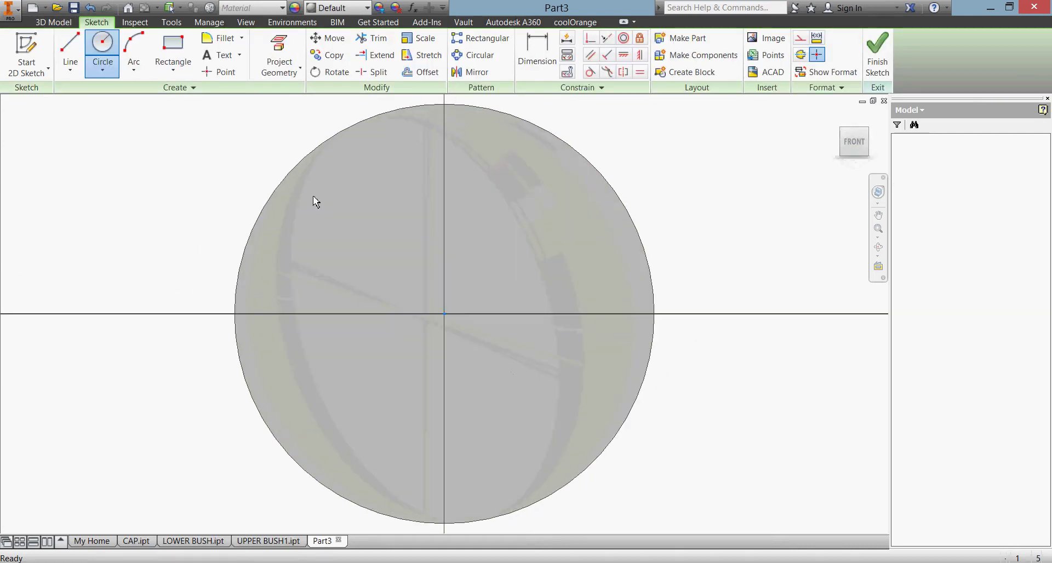
key("p")
left_click(377, 179)
key("o")
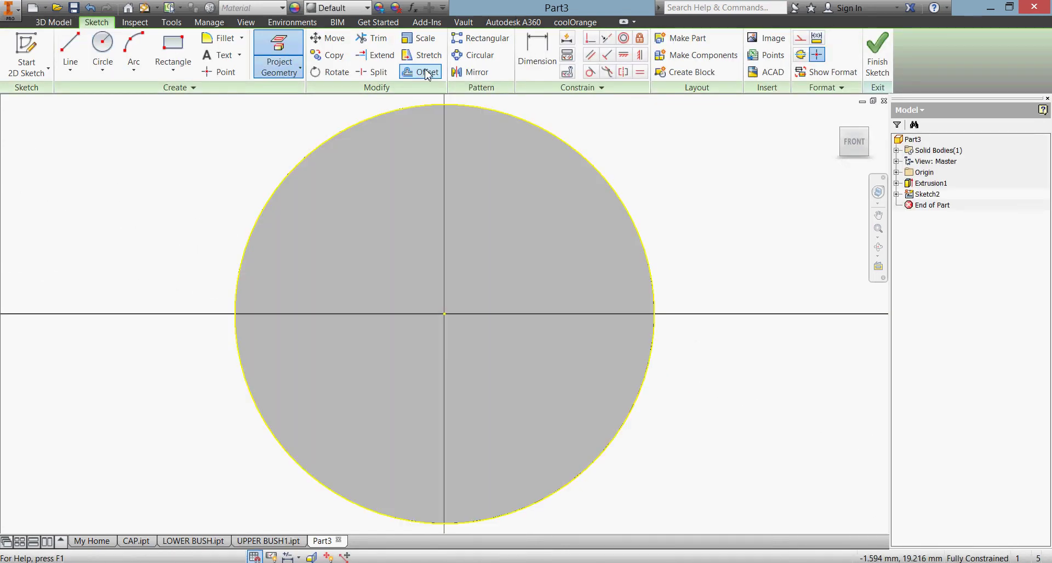
left_click(492, 112)
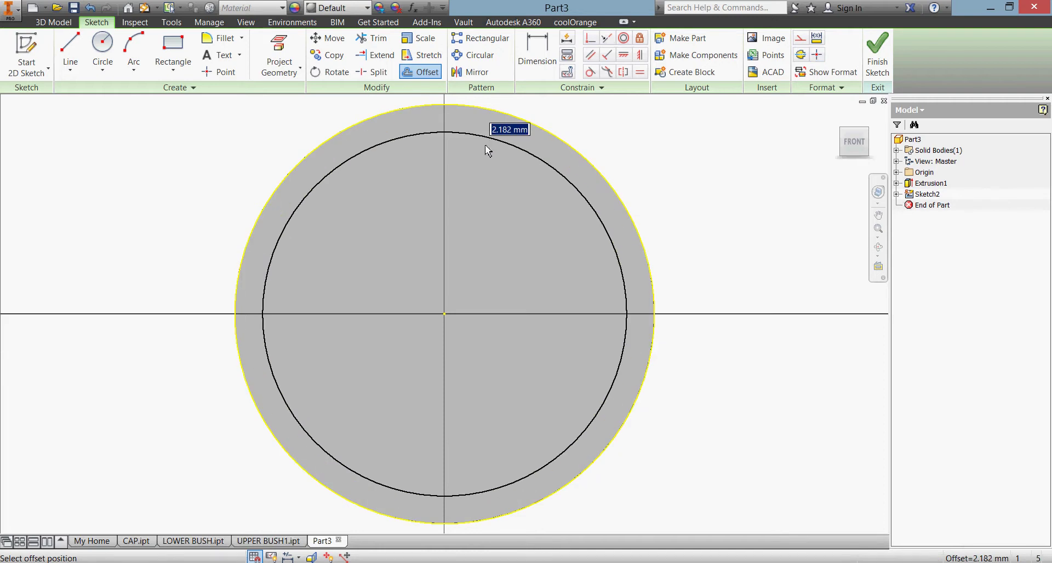
left_click(485, 156)
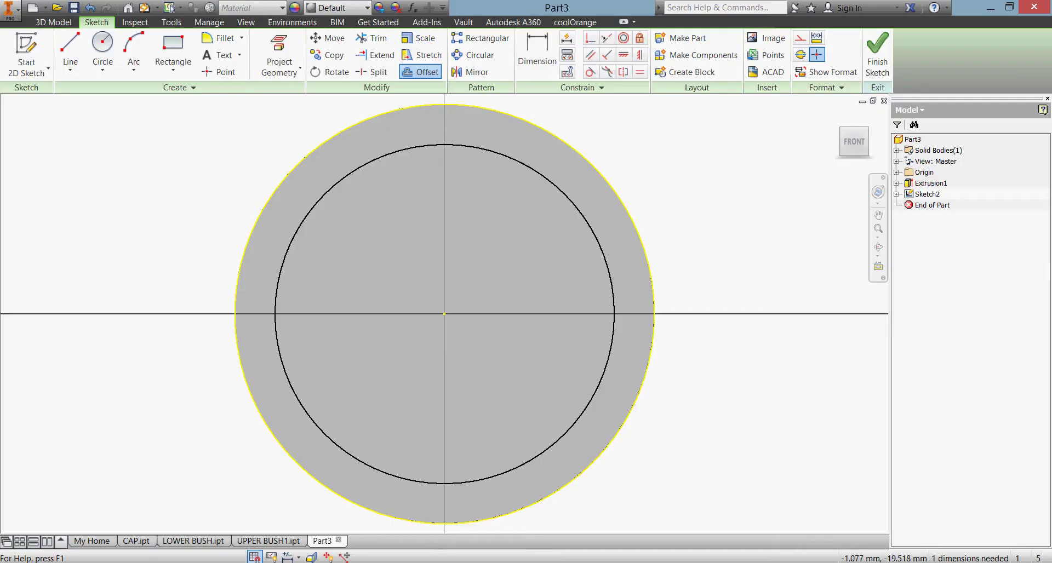
Dimension the inner circle to 24 mm diameter, checked against the drawing, and finish the sketch.
key("alt+Tab")
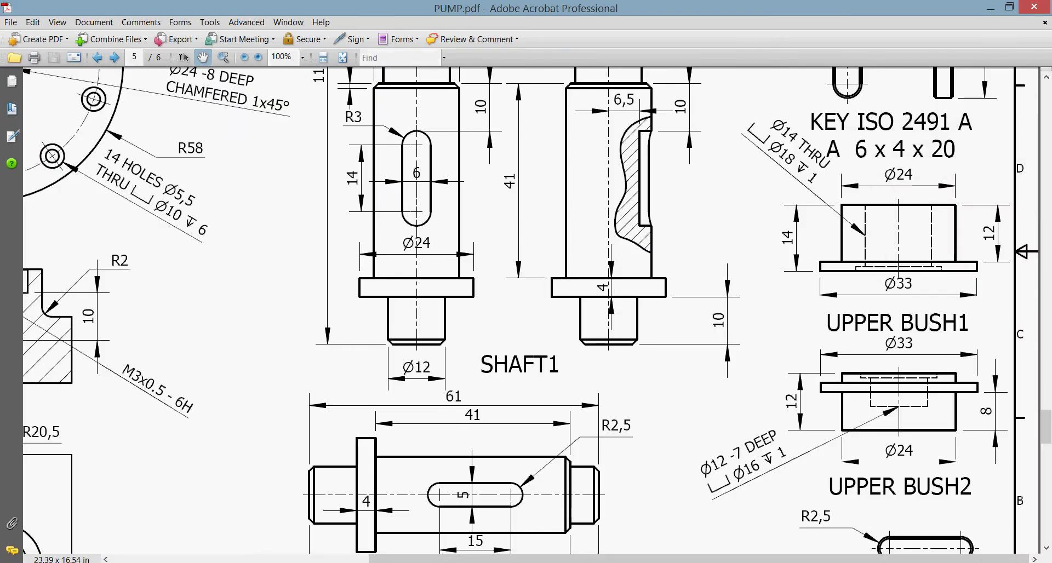
key("alt+Tab")
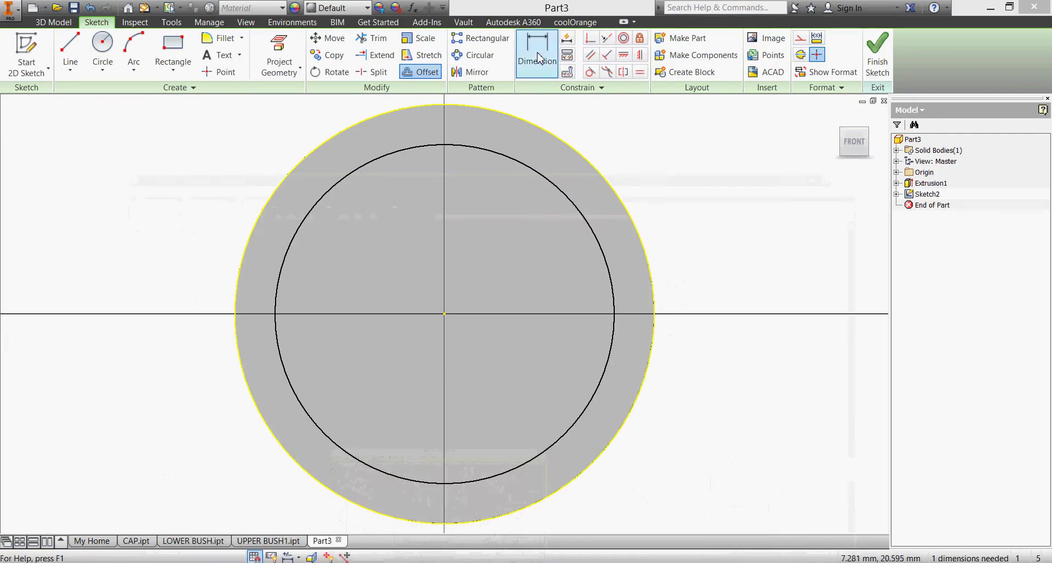
left_click(537, 55)
left_click(538, 169)
left_click(657, 141)
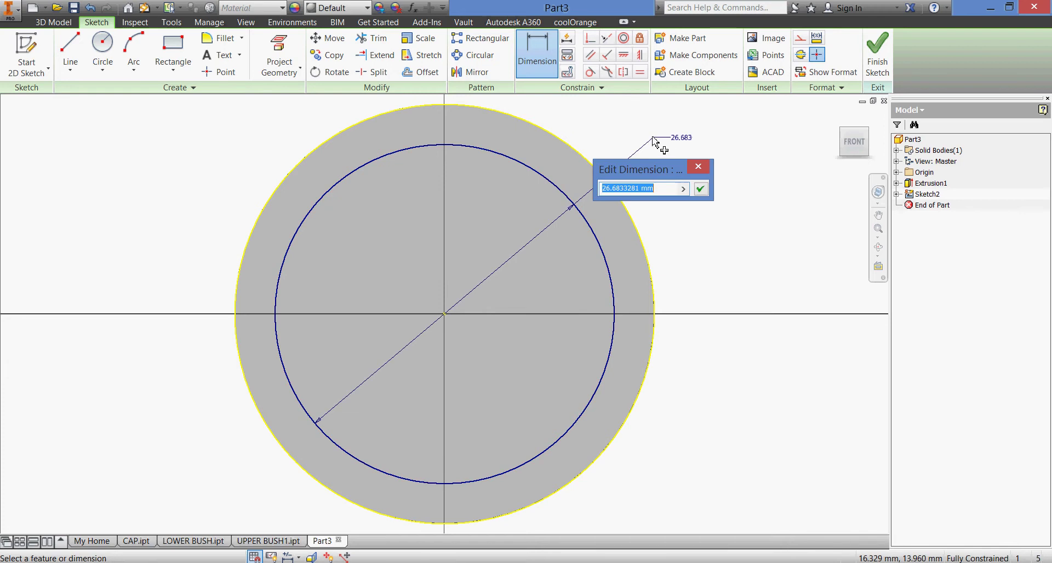
type("24")
key("Return")
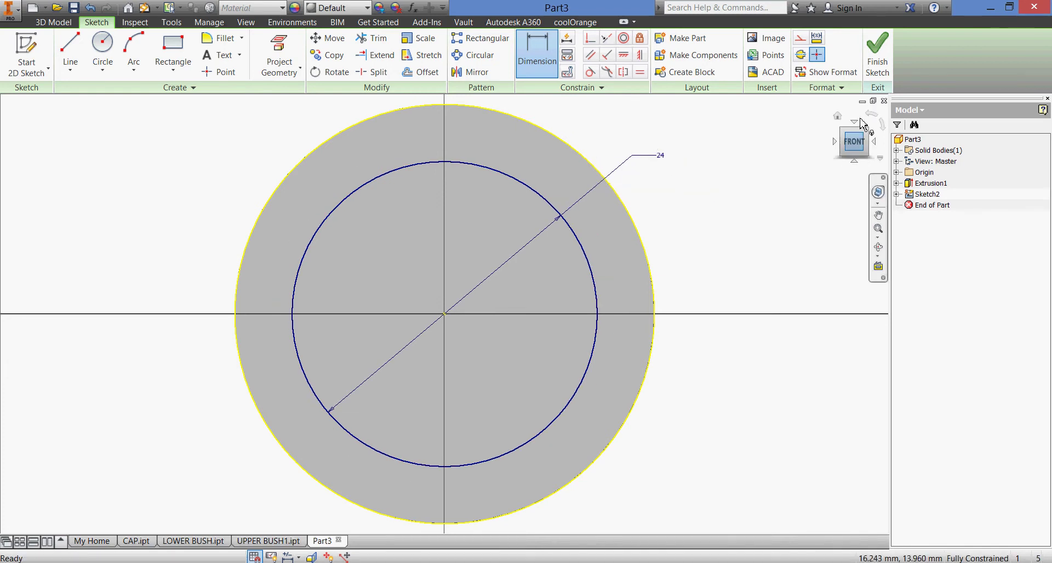
left_click(878, 62)
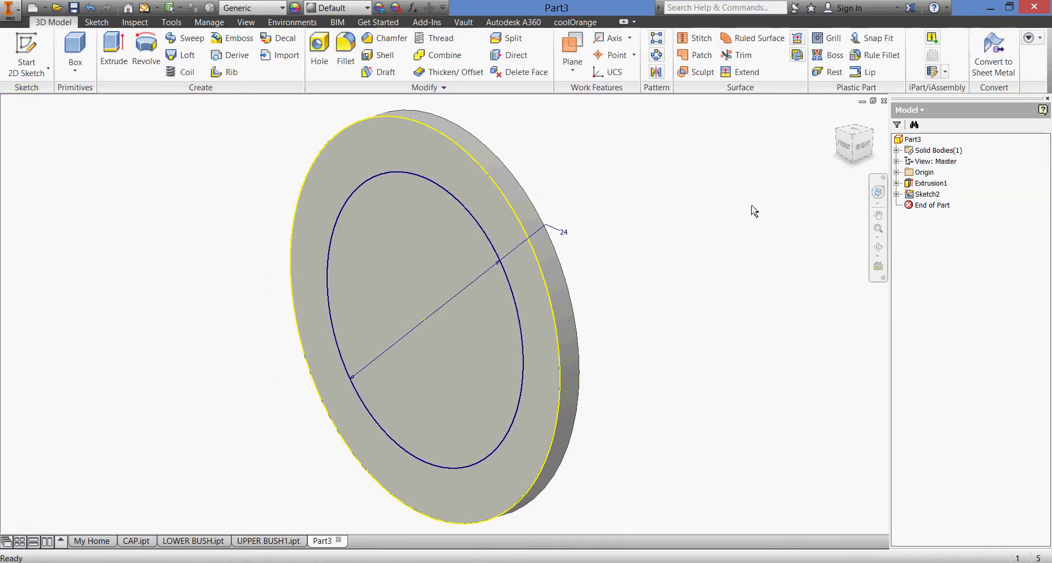
Extrude the 24 mm circle asymmetrically, 8 mm one way and 4 mm the other.
left_click(114, 53)
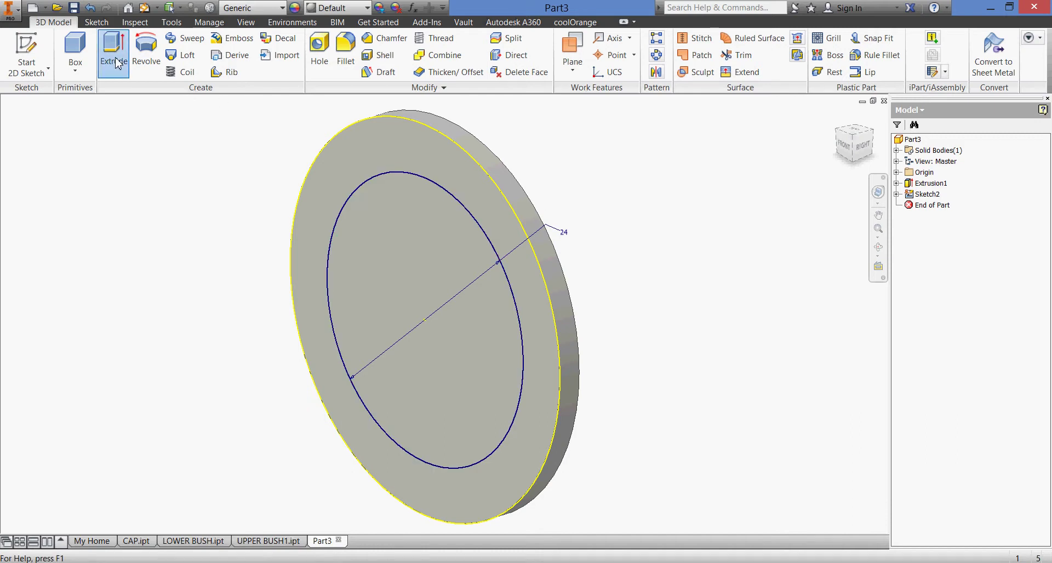
left_click(427, 329)
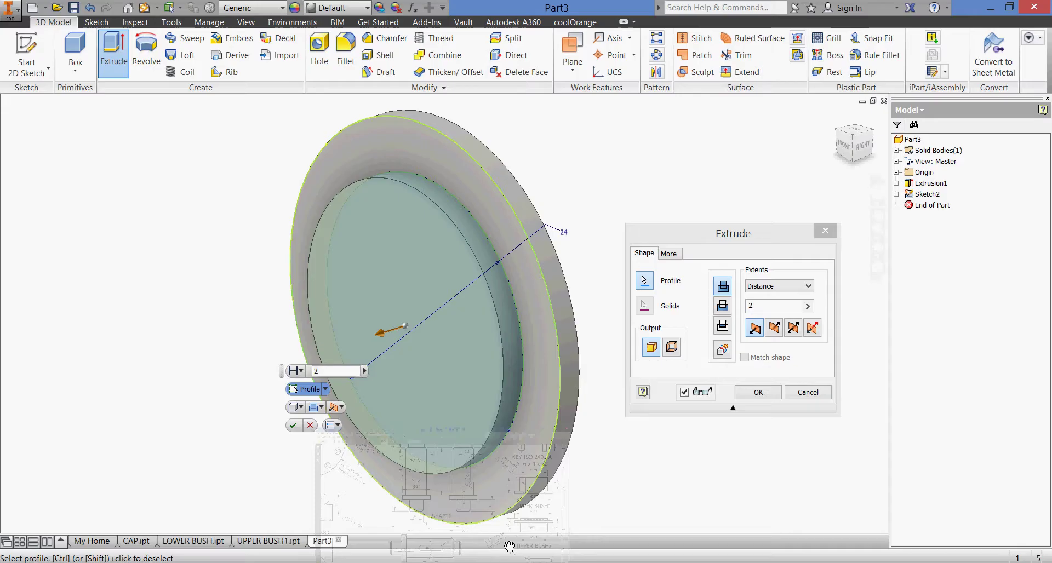
key("alt+Tab")
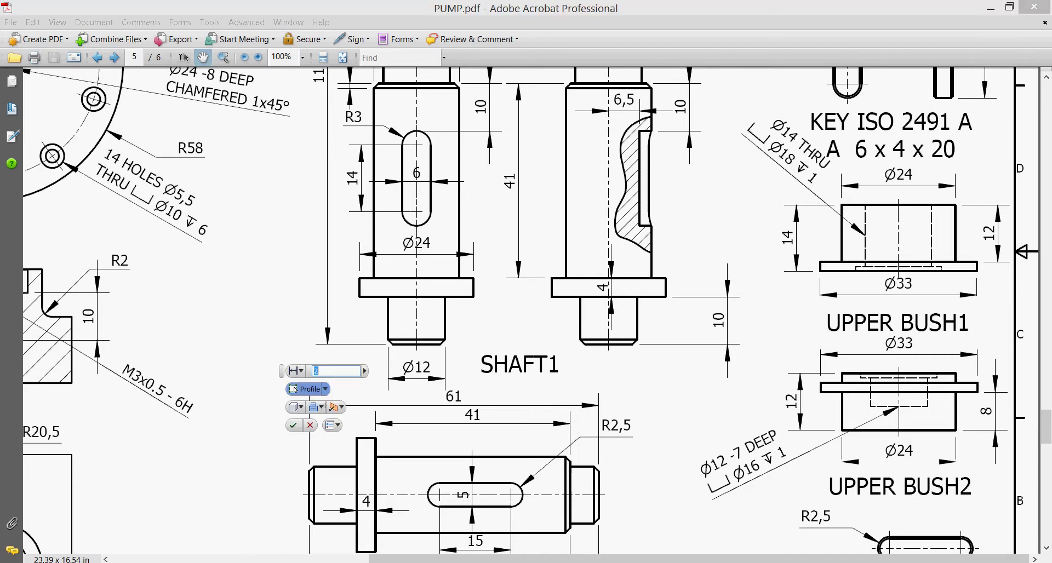
key("alt+Tab")
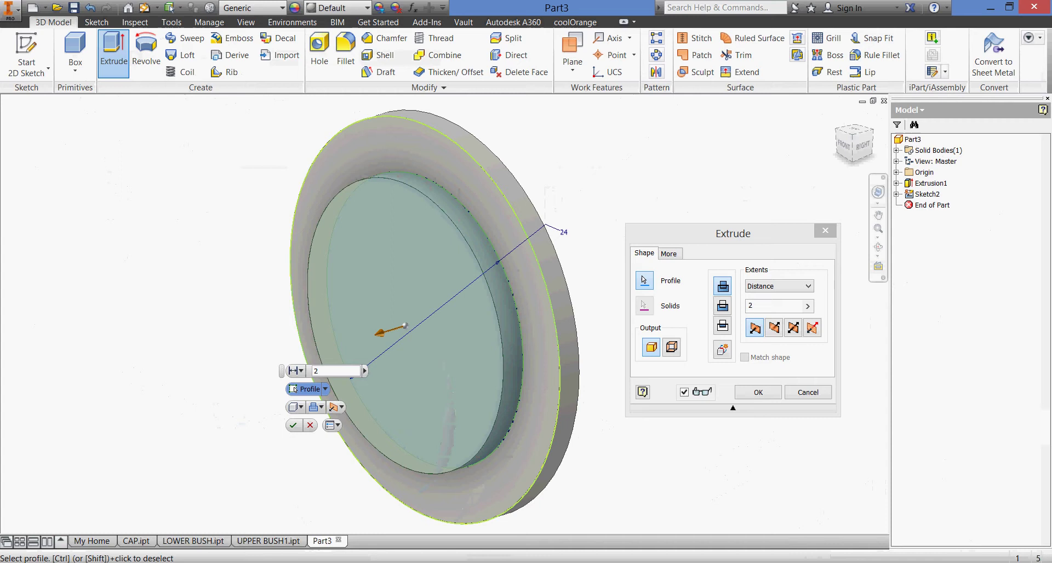
left_click(779, 306)
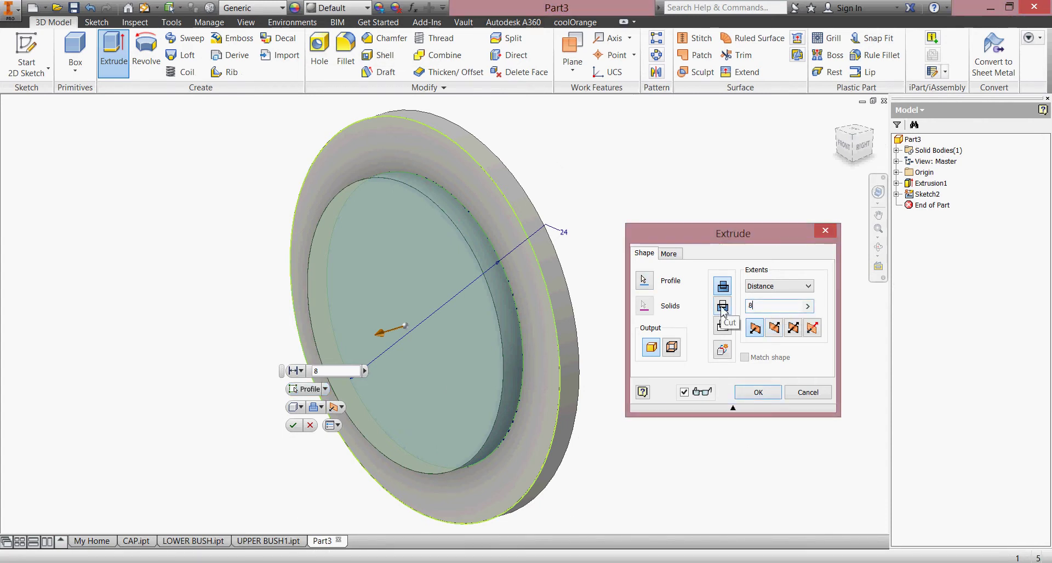
left_click(813, 329)
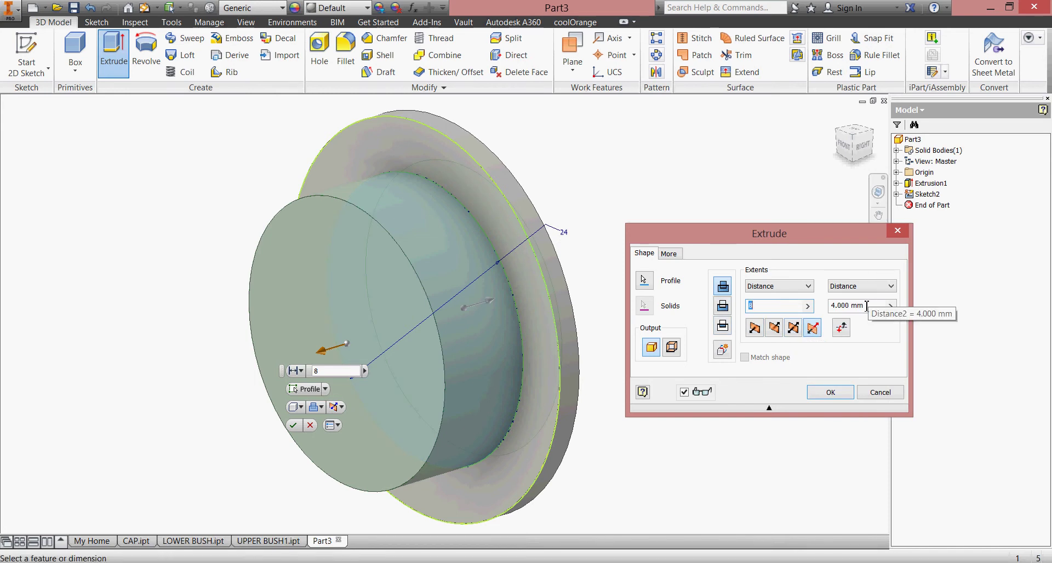
left_click(711, 187)
left_click_drag(711, 187, 679, 196)
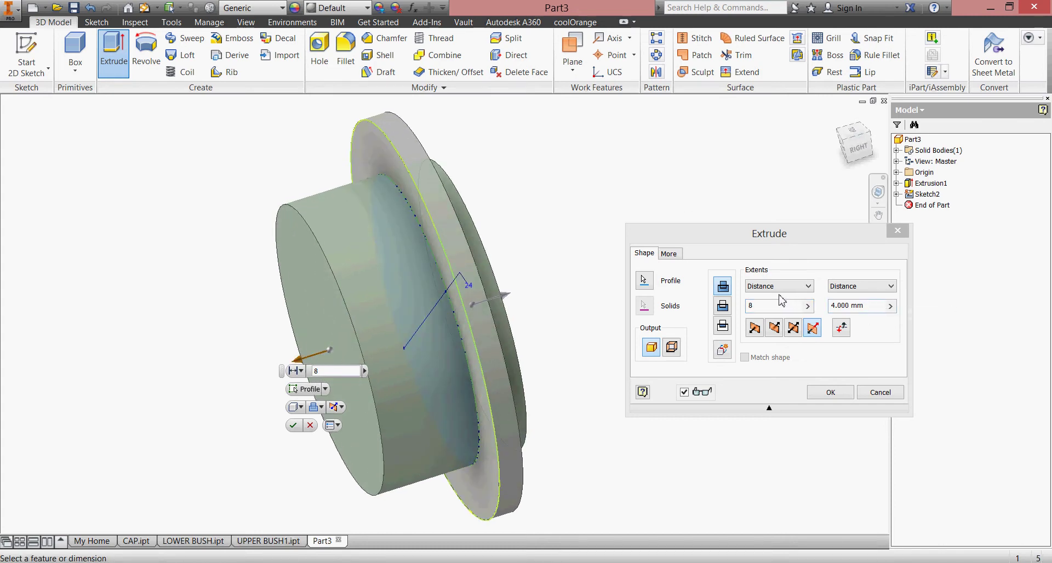
left_click(821, 393)
left_click_drag(663, 354, 581, 378)
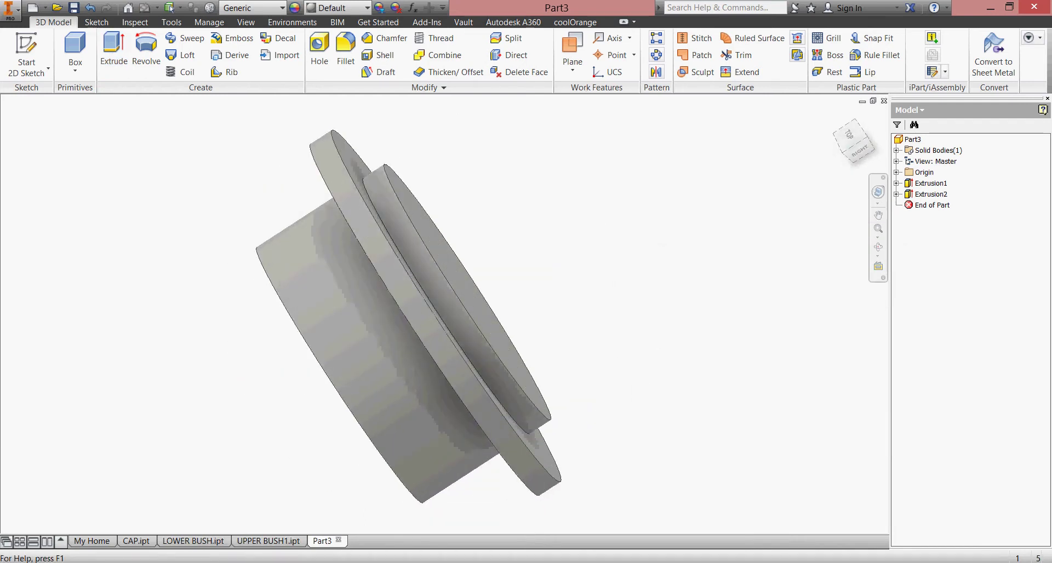
key("alt+Tab")
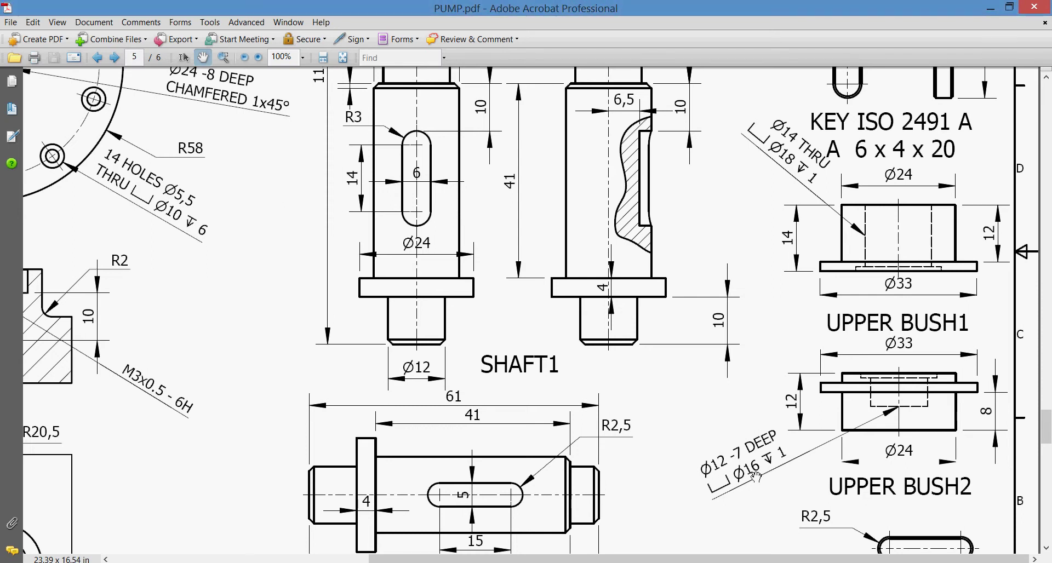
left_click(477, 551)
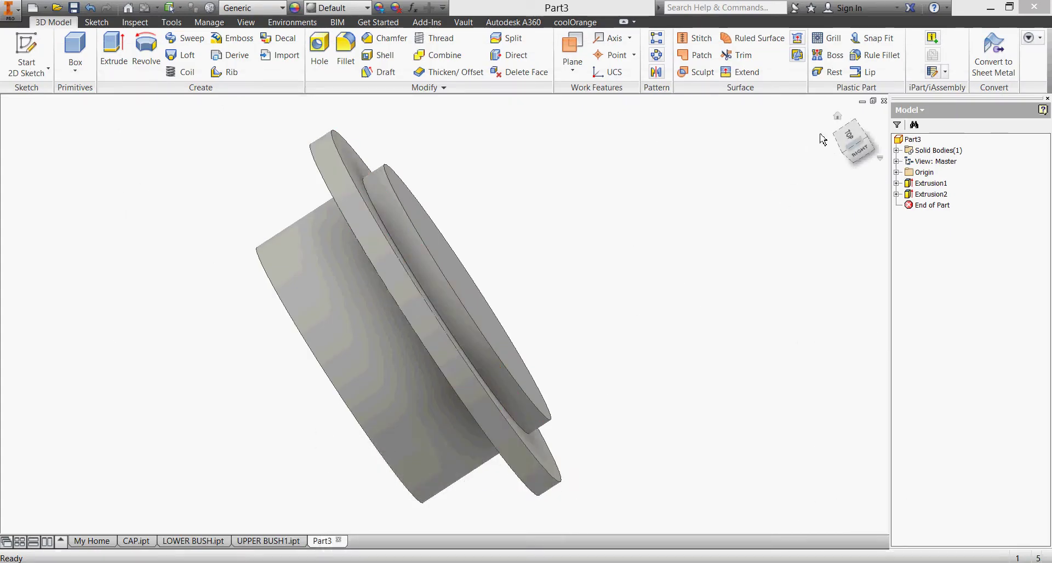
left_click(868, 149)
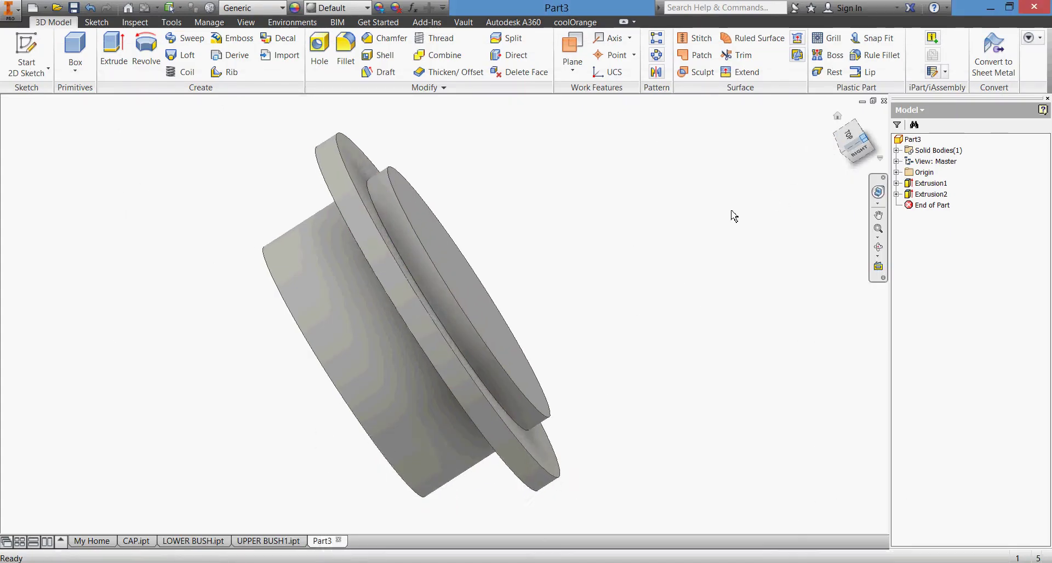
Set up a counterbored hole with a set-depth termination and a flat bottom.
left_click(319, 52)
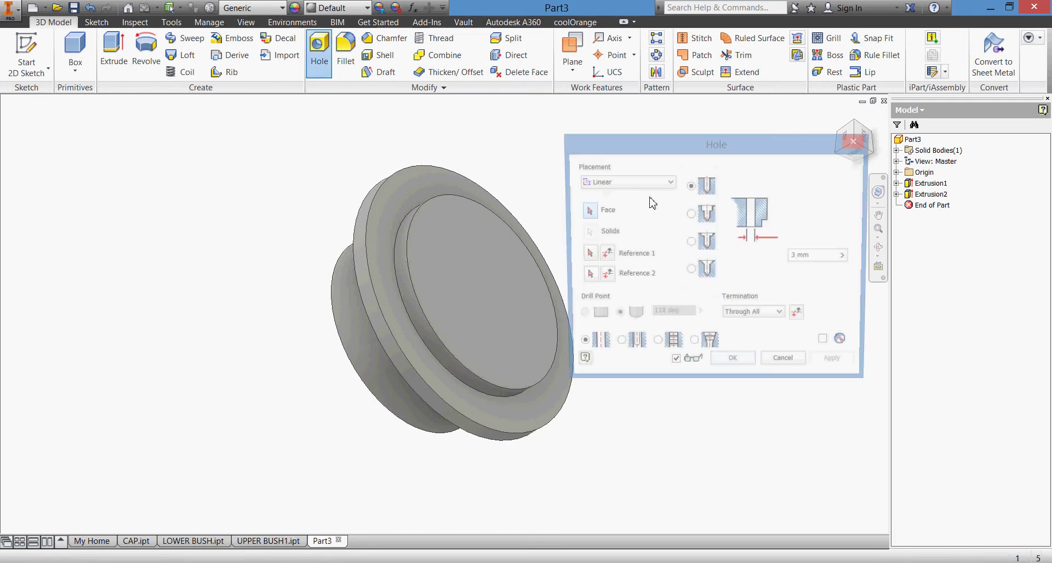
left_click(691, 216)
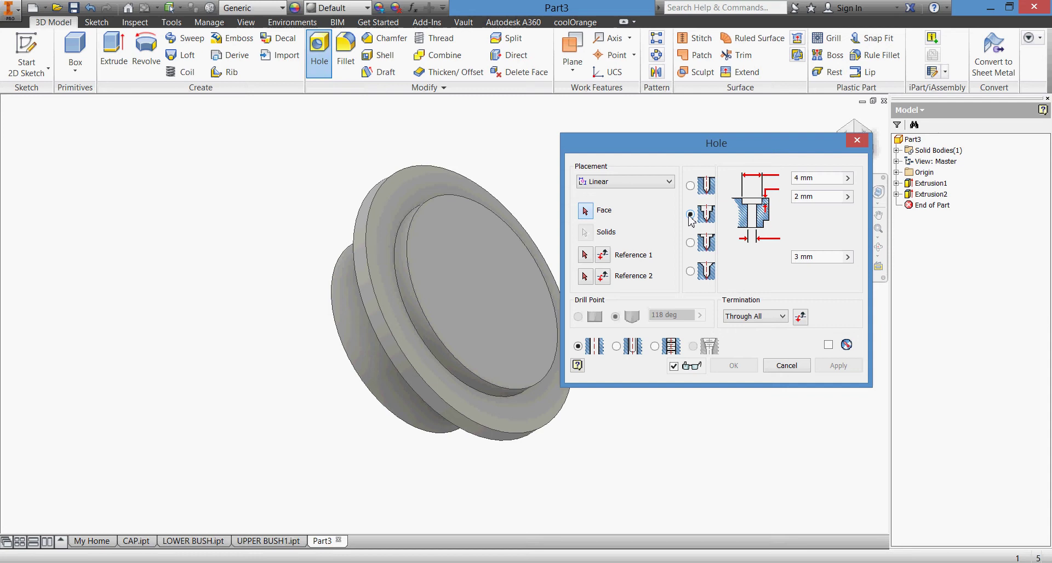
left_click(766, 316)
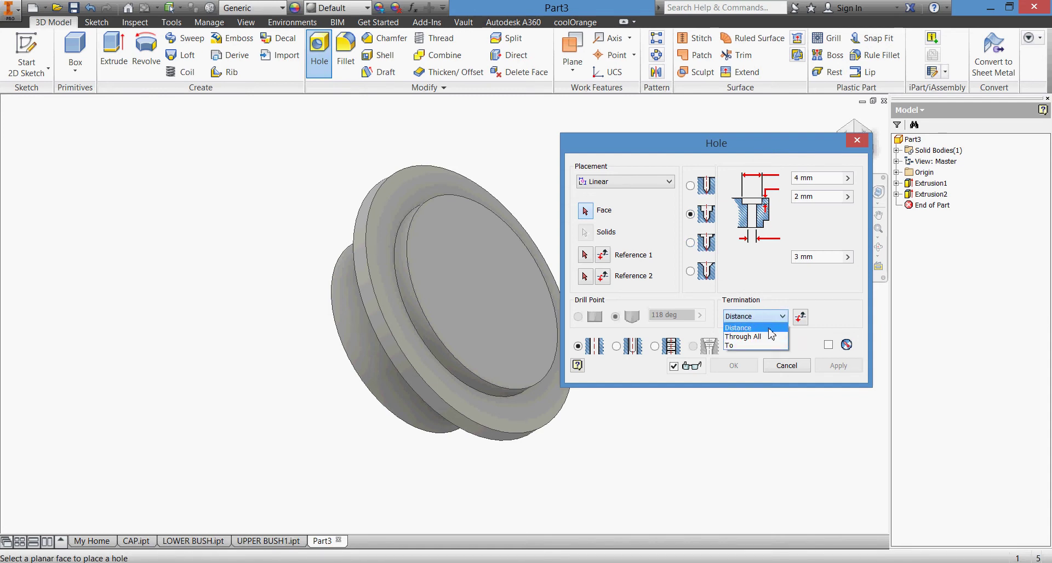
left_click(742, 329)
left_click(578, 317)
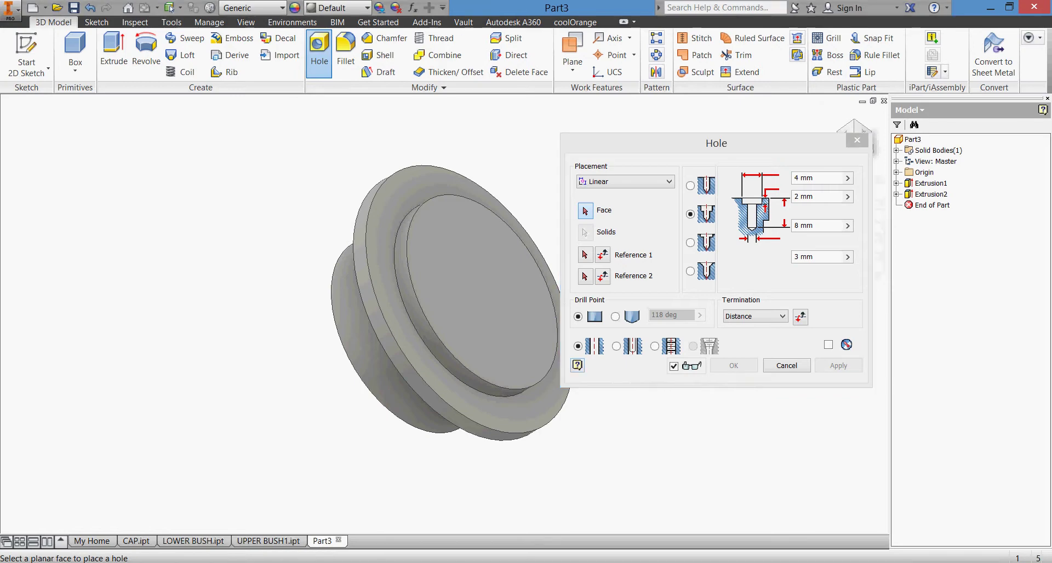
key("alt+Tab")
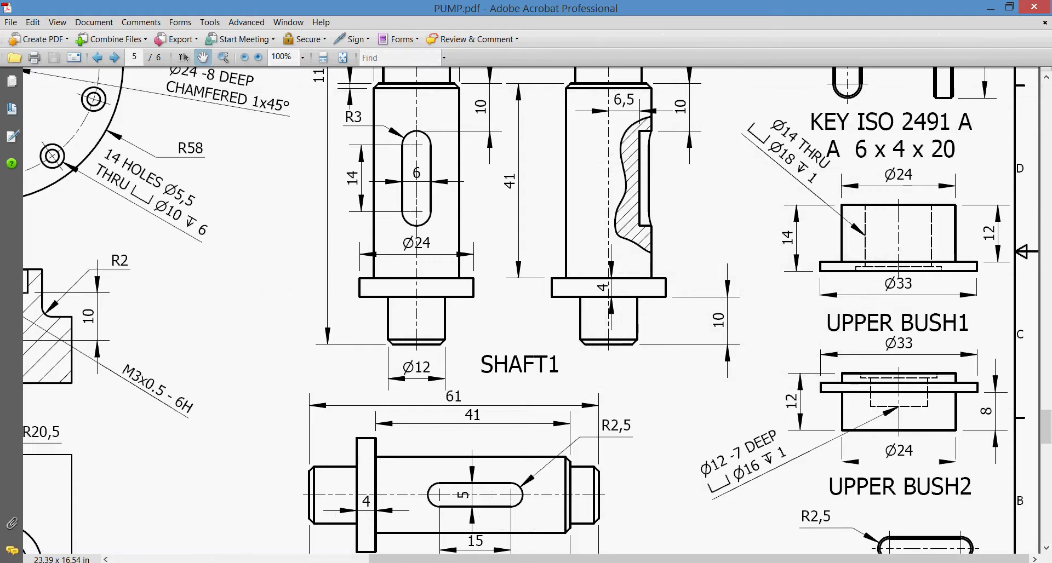
key("alt+Tab")
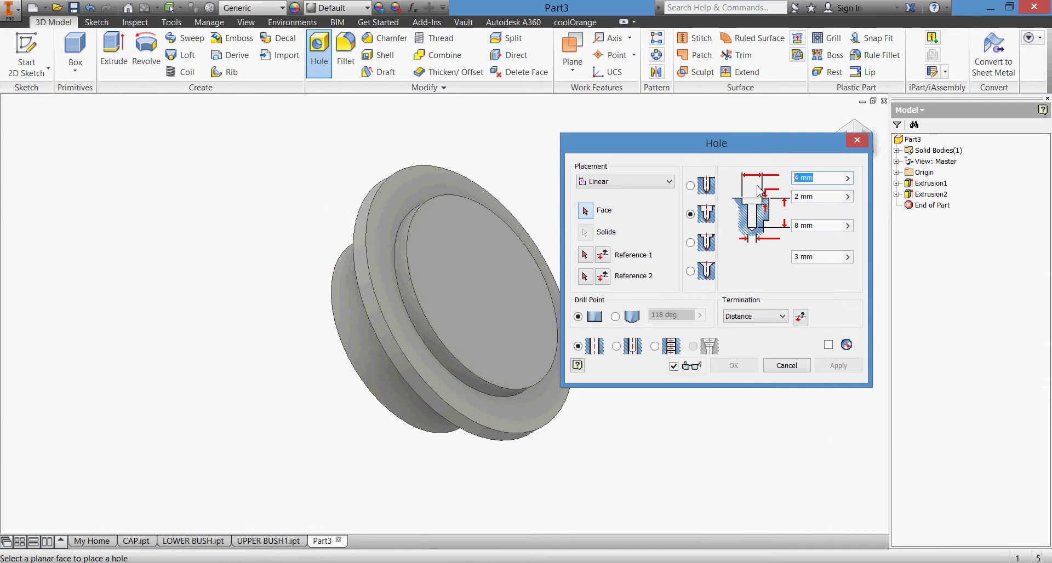
Size the hole: counterbore 16 mm by 1 mm, depth 7 mm, diameter 12 mm.
type("16")
key("Tab")
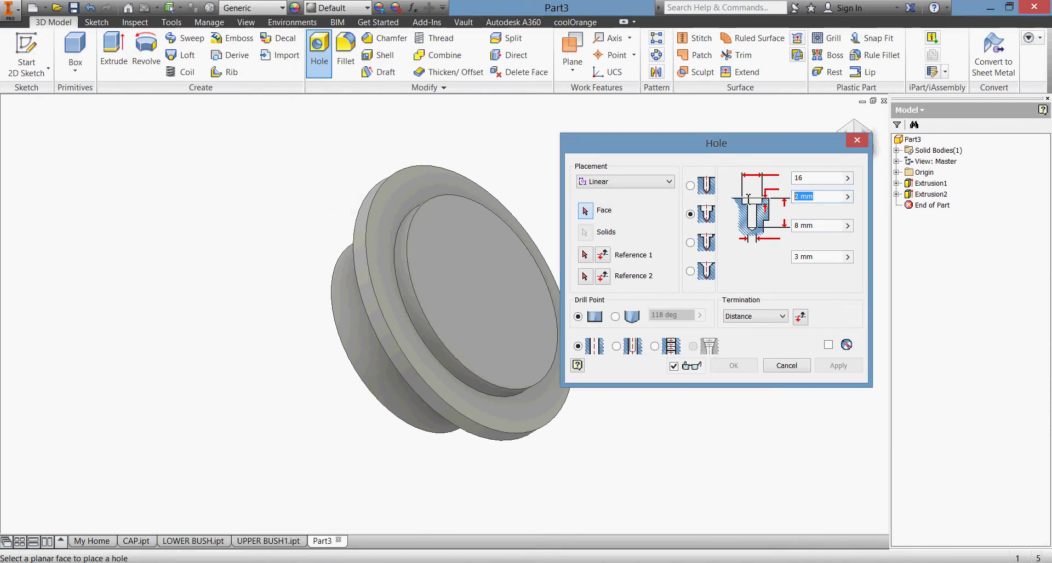
type("1")
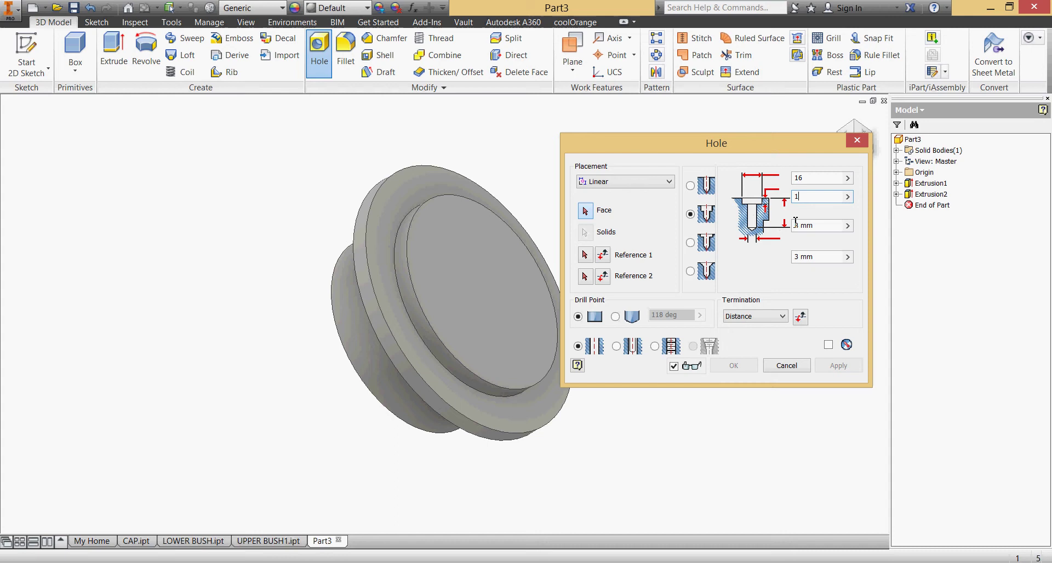
left_click_drag(823, 226, 784, 226)
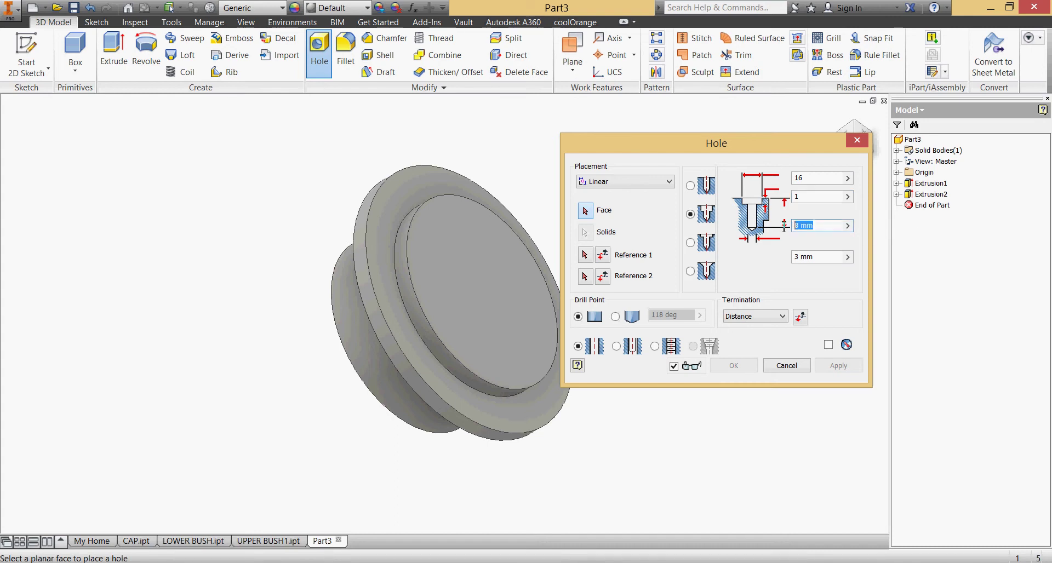
type("7")
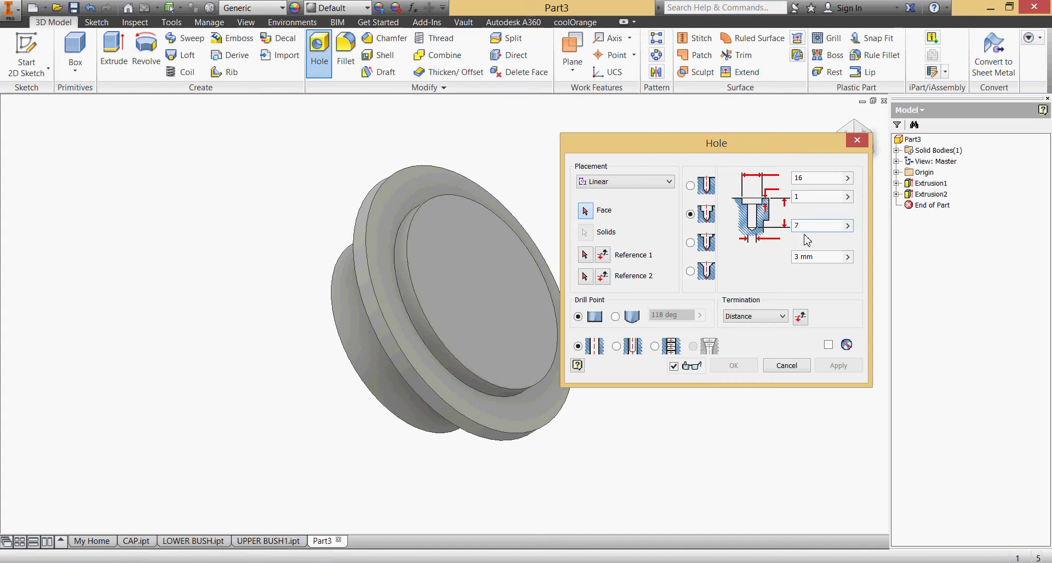
left_click_drag(830, 256, 749, 254)
type("12")
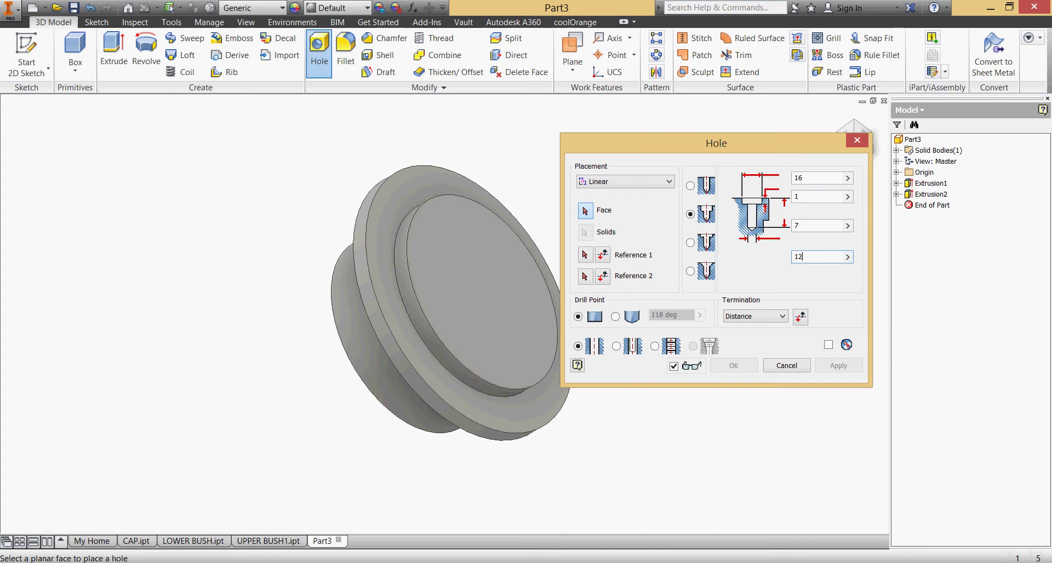
Place the hole concentric to the front face's circular edge and create it.
left_click(624, 184)
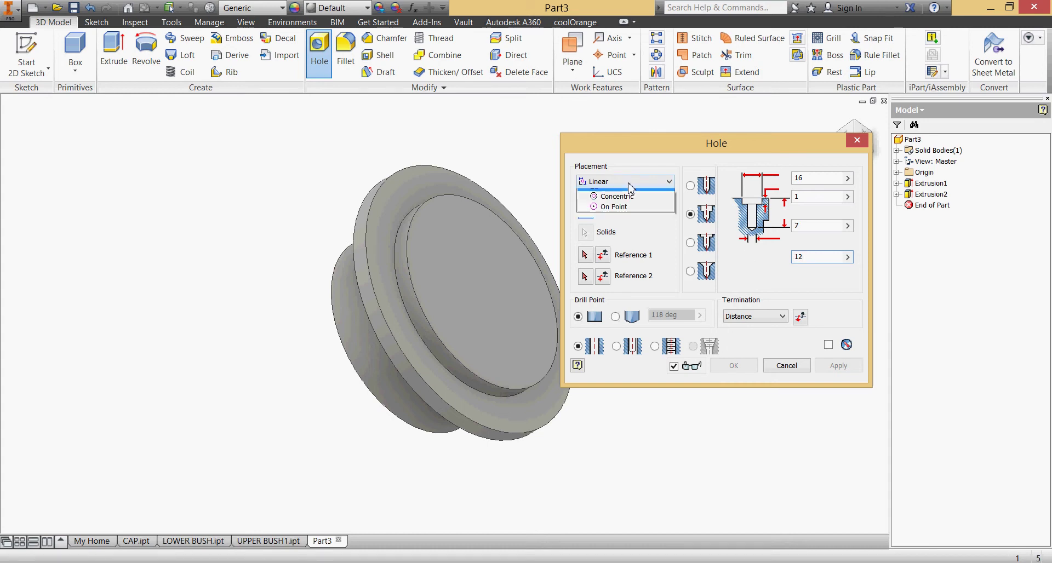
left_click(633, 217)
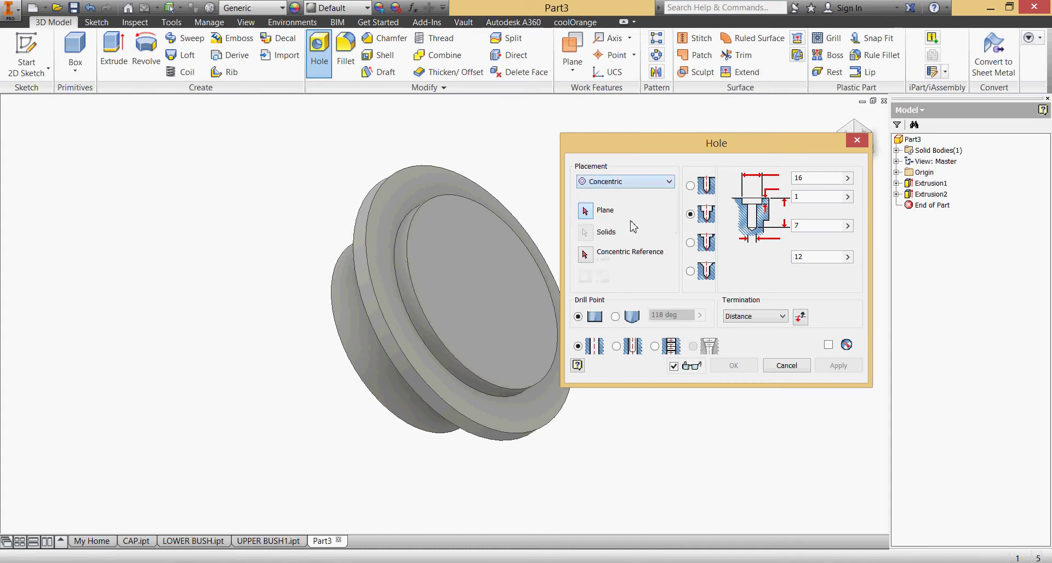
left_click(496, 286)
left_click(522, 390)
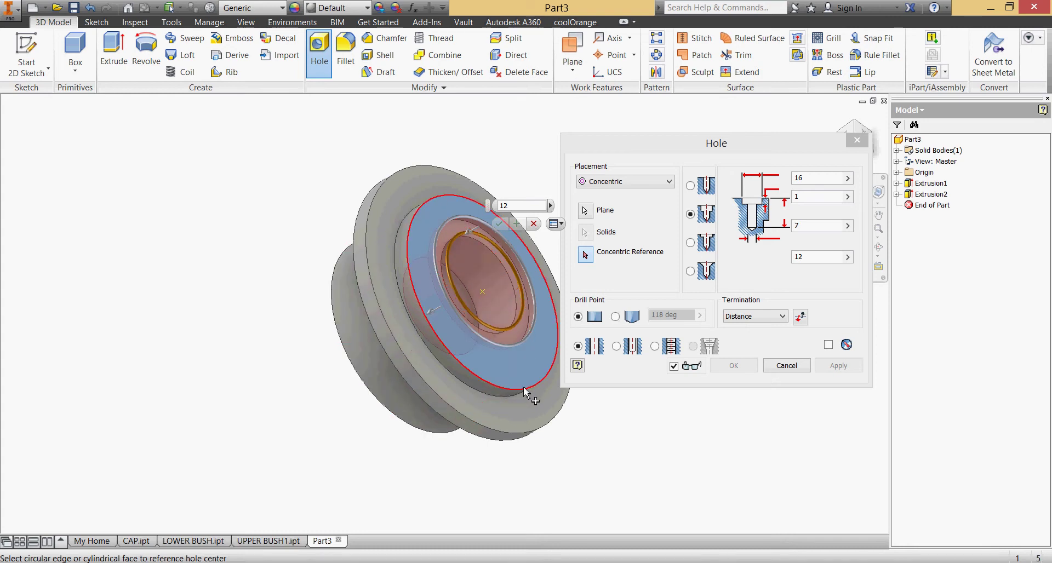
left_click(733, 367)
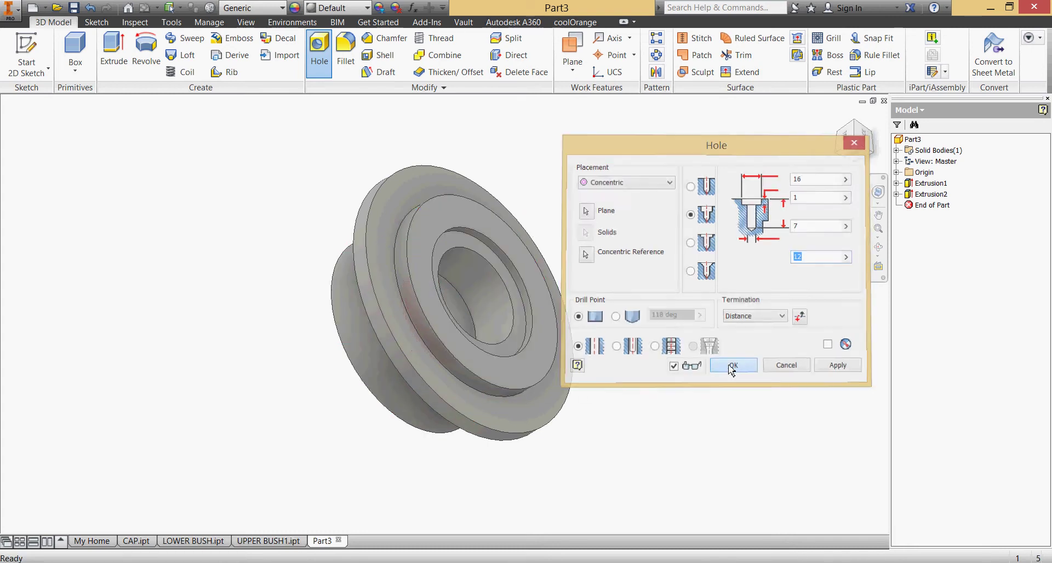
middle_click_drag(687, 299, 629, 301, "shift")
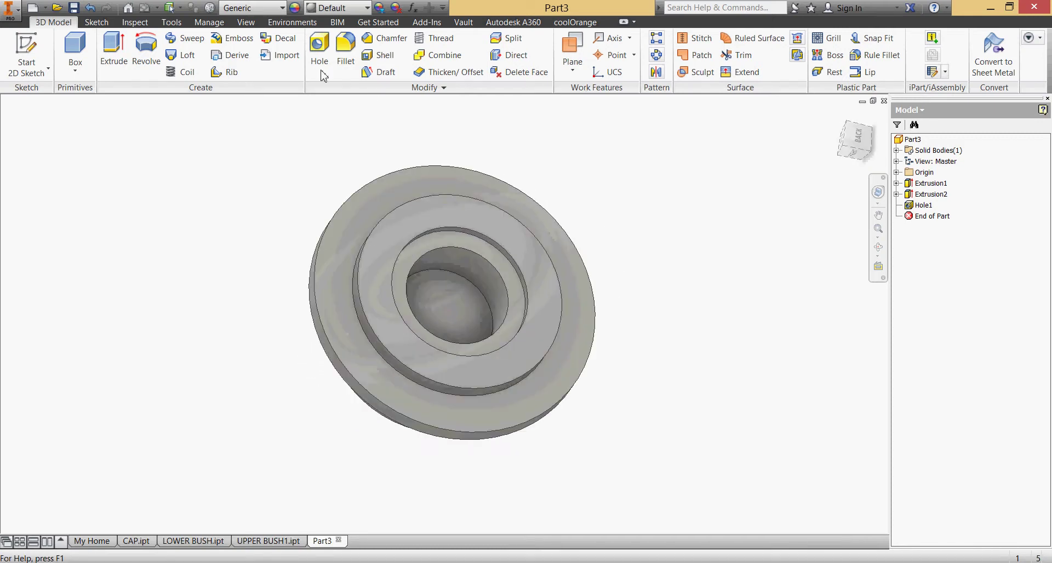
Set the part's material to Brass, Soft Yellow.
left_click(277, 11)
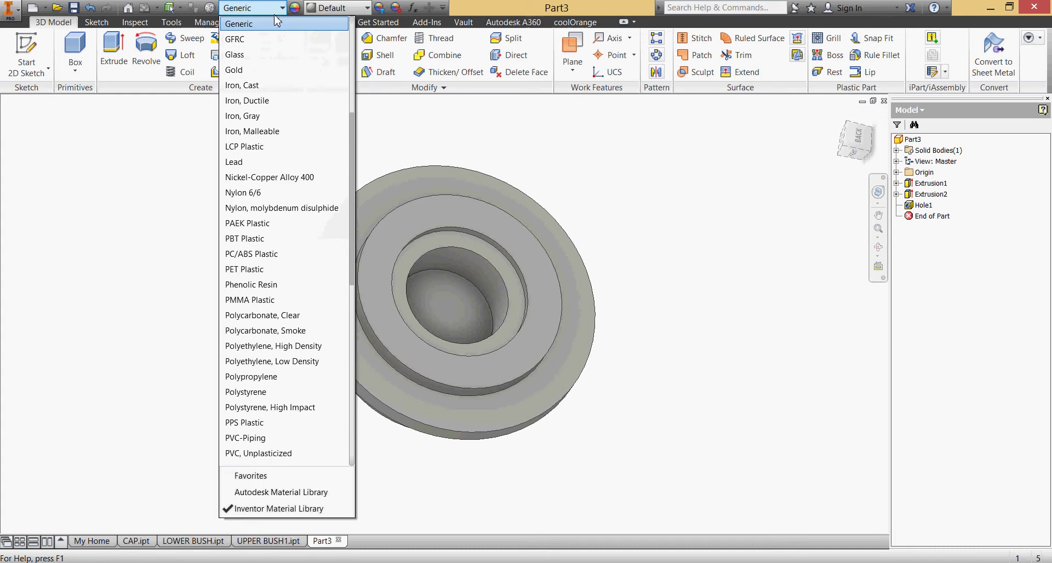
scroll(277, 21, "up", 3)
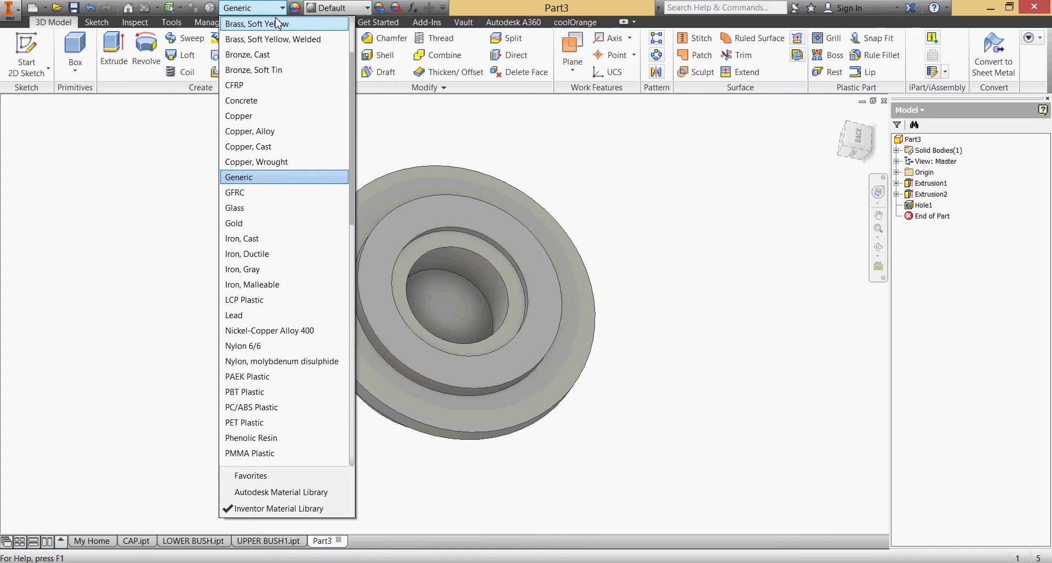
left_click(277, 23)
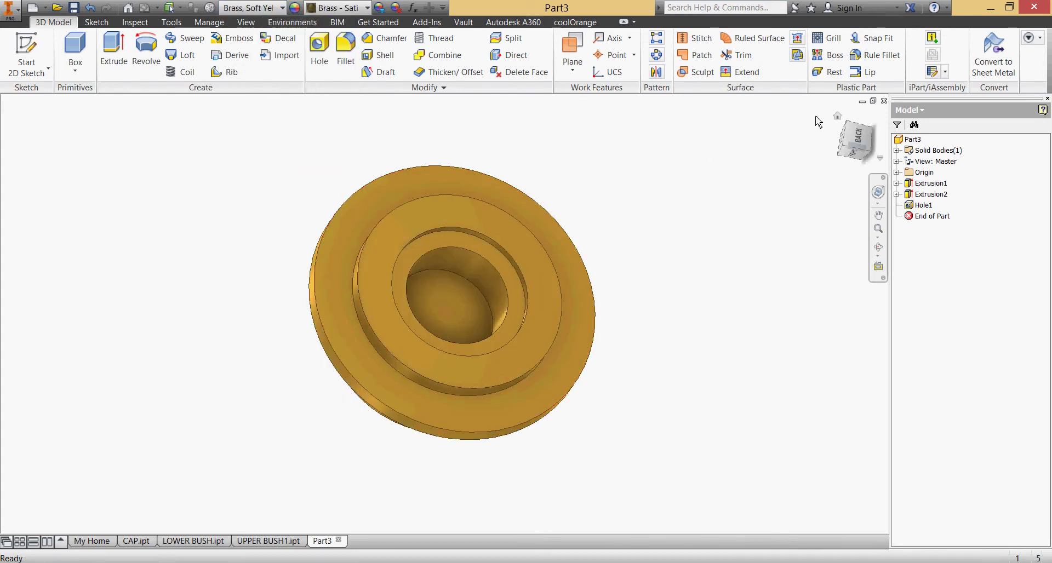
Redefine the current face-on view as the Front view on the ViewCube.
left_click(837, 115)
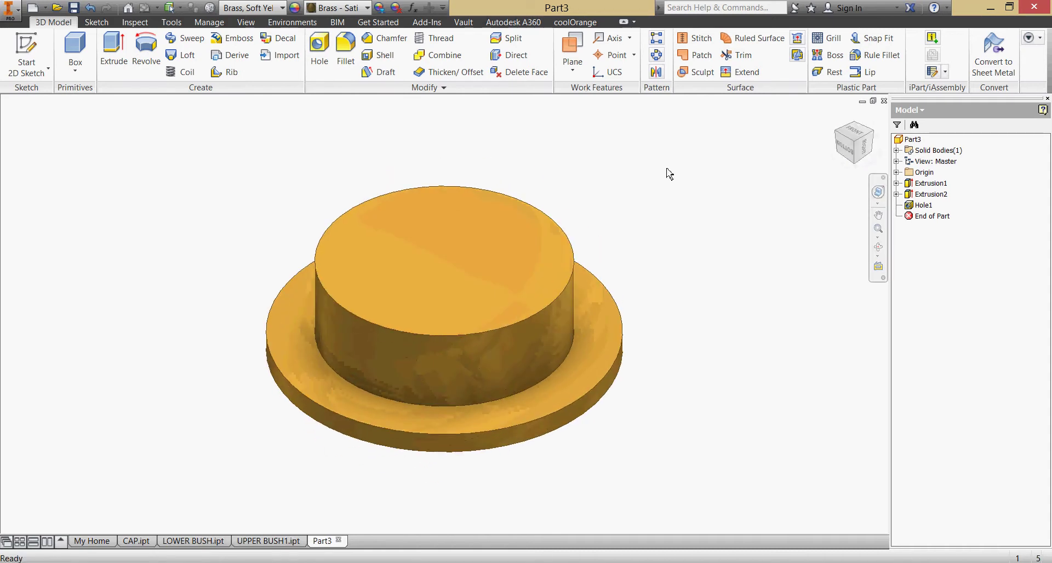
left_click(847, 150)
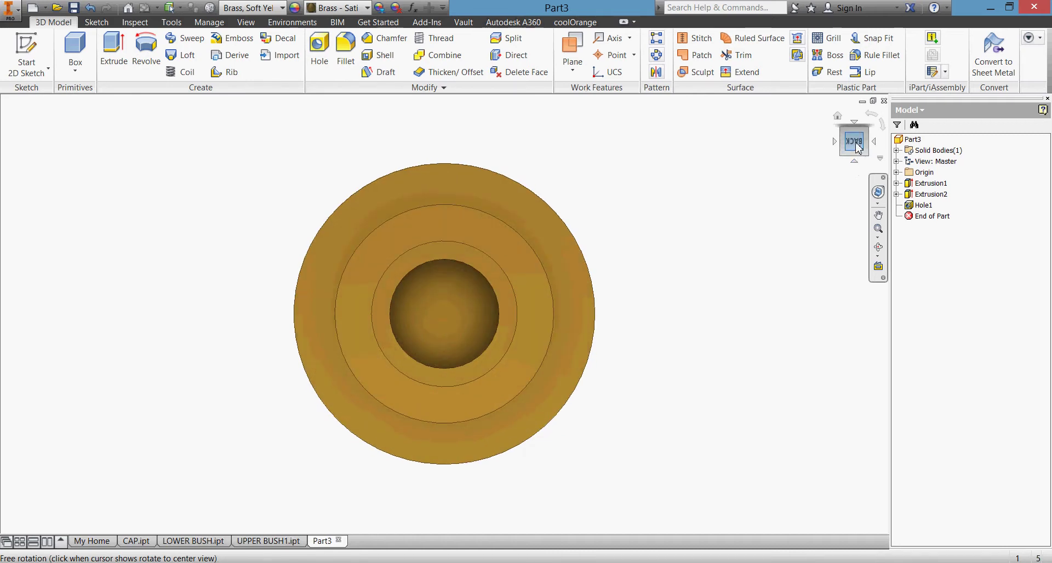
right_click(858, 149)
mouse_move(929, 253)
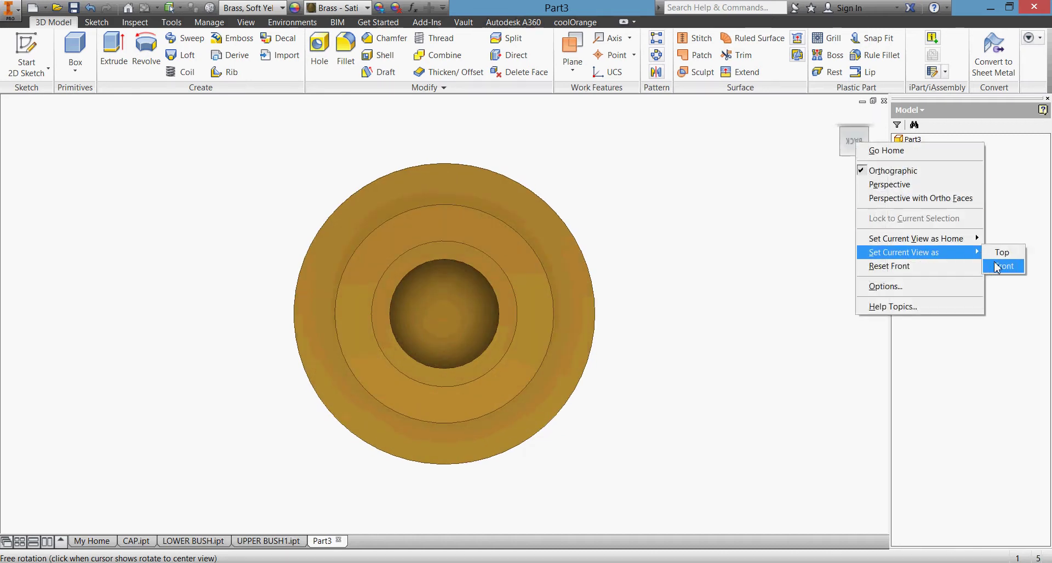
left_click(997, 266)
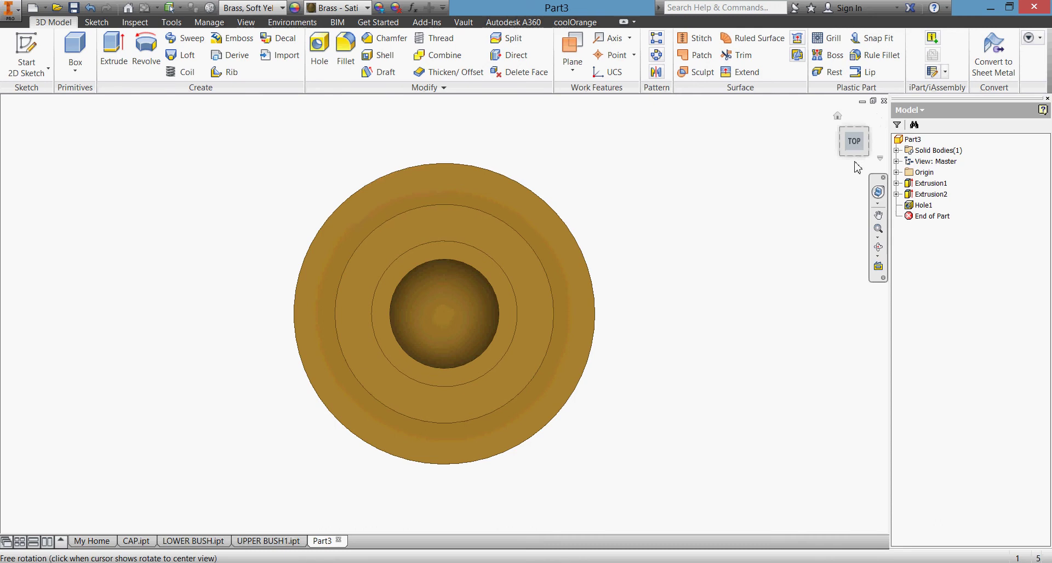
left_click(856, 162)
key("F6")
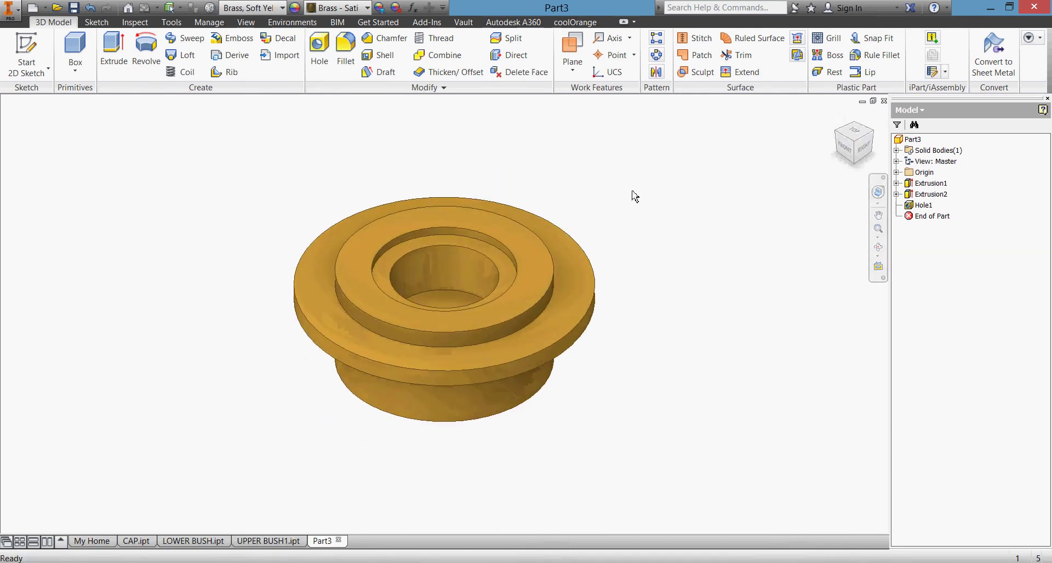
Set the current isometric view as Home using Fit to View.
right_click(840, 124)
mouse_move(912, 228)
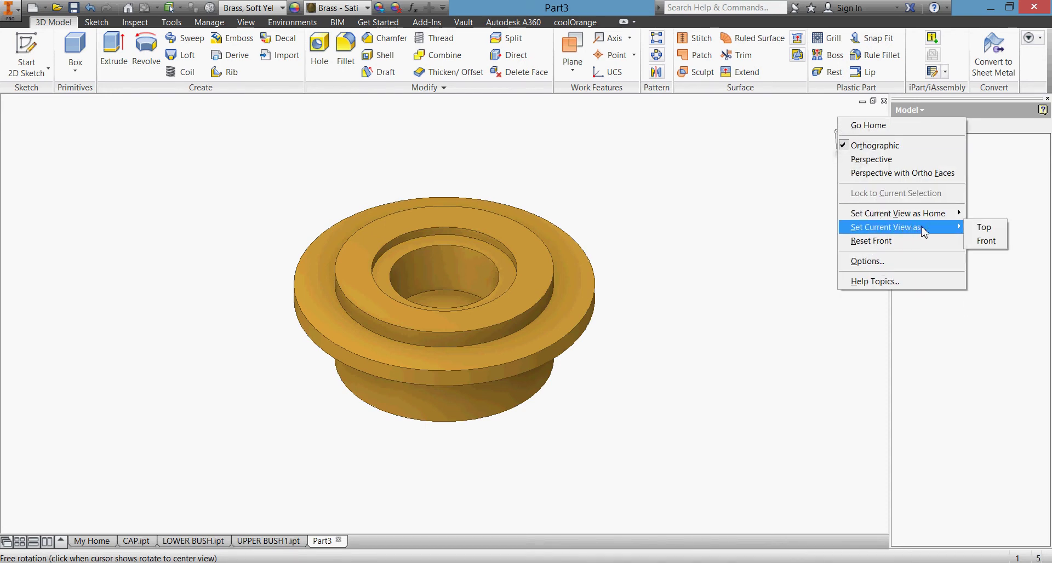
mouse_move(929, 214)
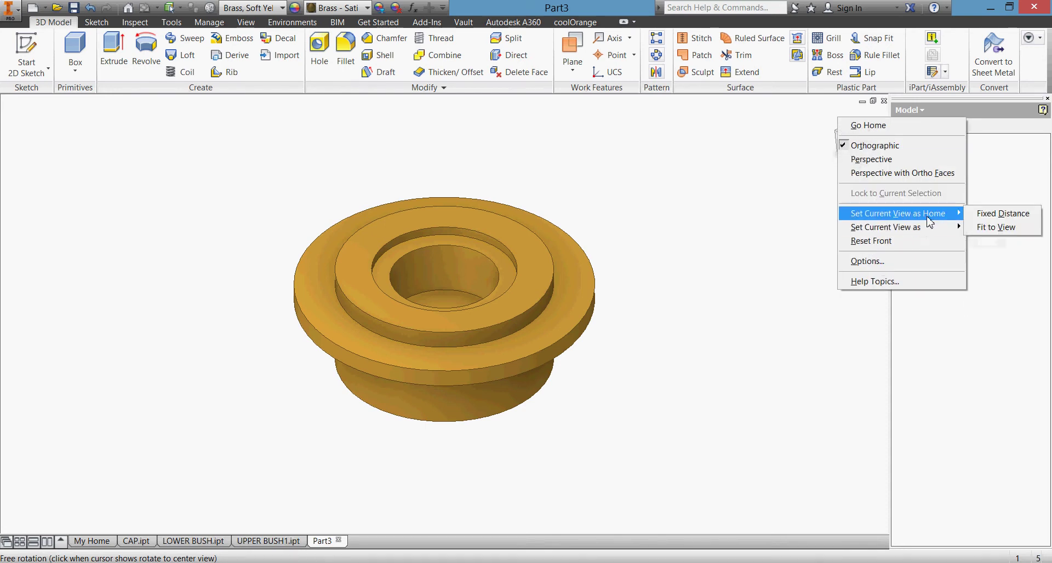
left_click(998, 227)
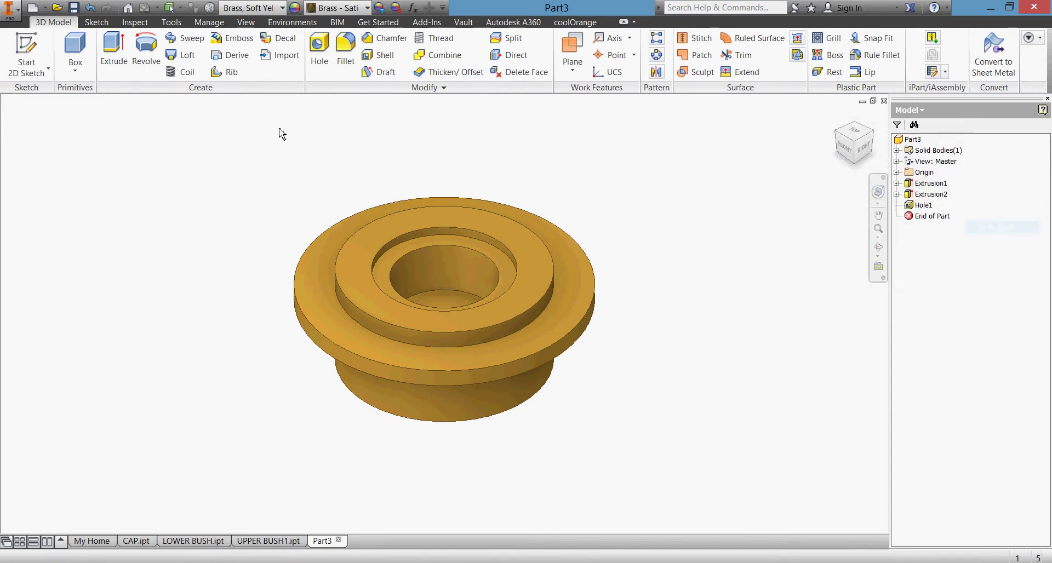
Save the part as UPPER BUSH2.ipt, declining to overwrite UPPER BUSH1.ipt.
left_click(74, 7)
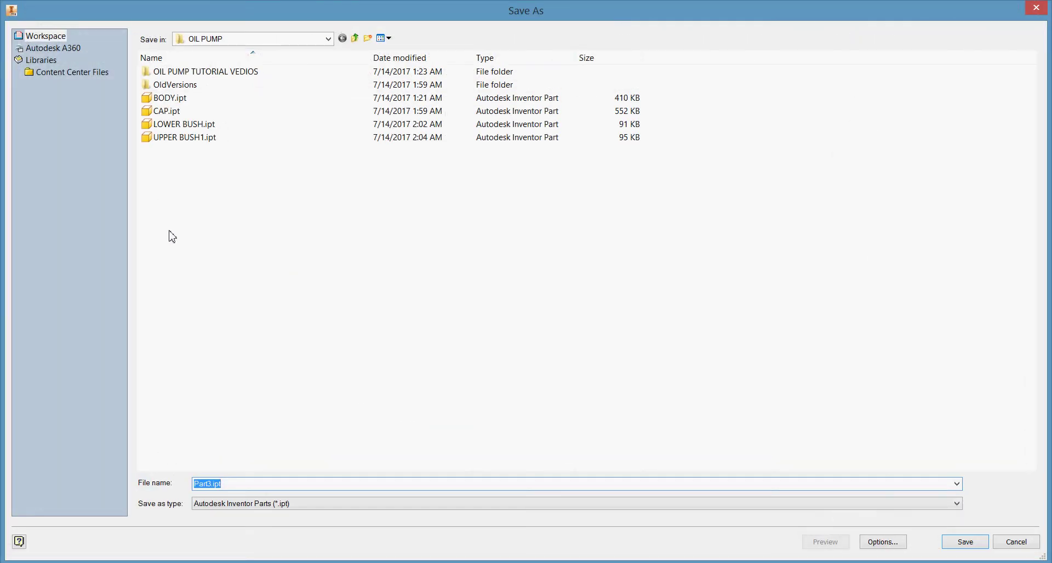
left_click(206, 141)
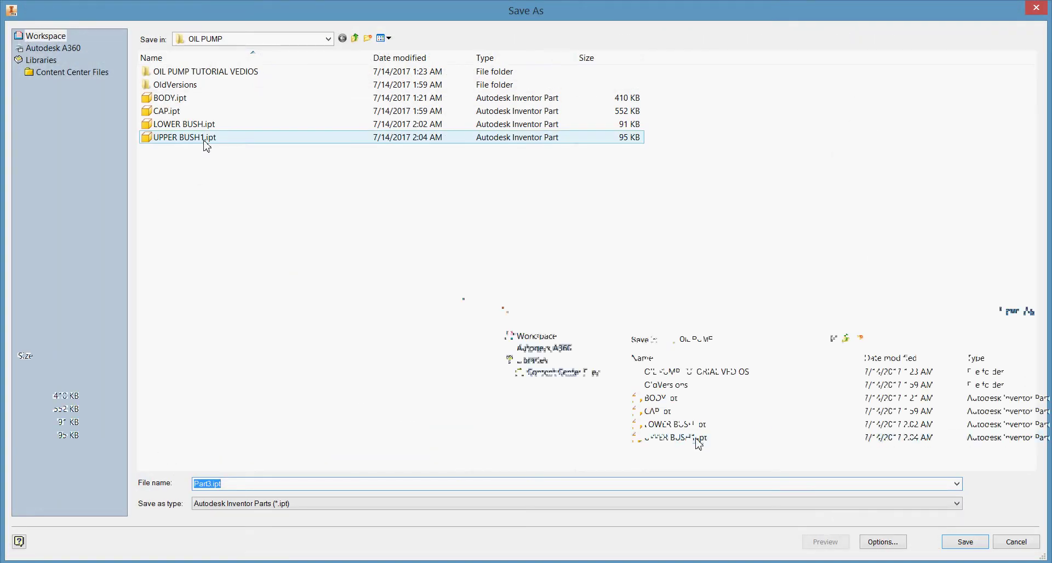
left_click(295, 488)
key("BackSpace")
key("BackSpace")
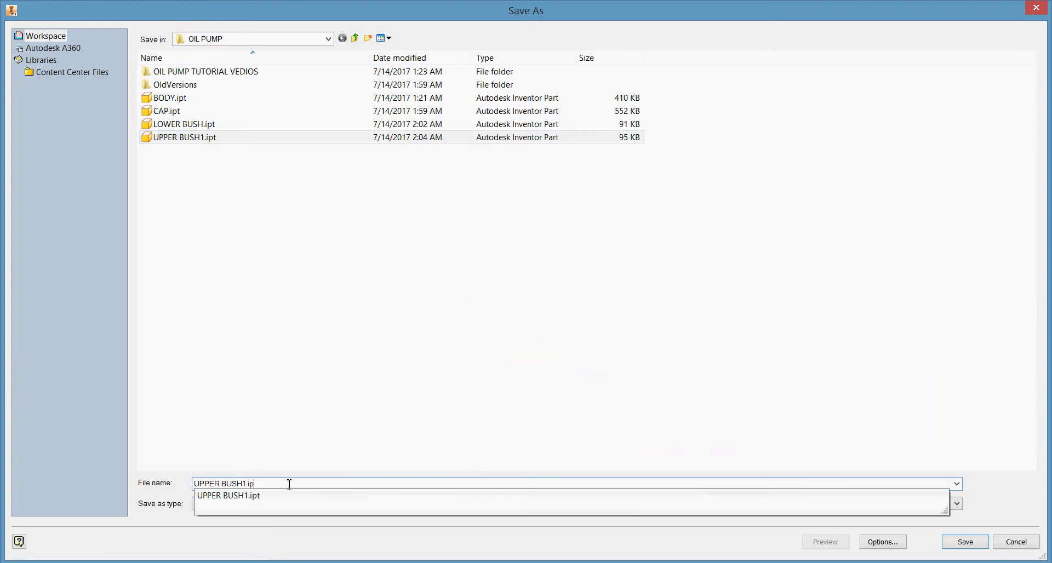
key("BackSpace")
key("BackSpace")
key("BackSpace")
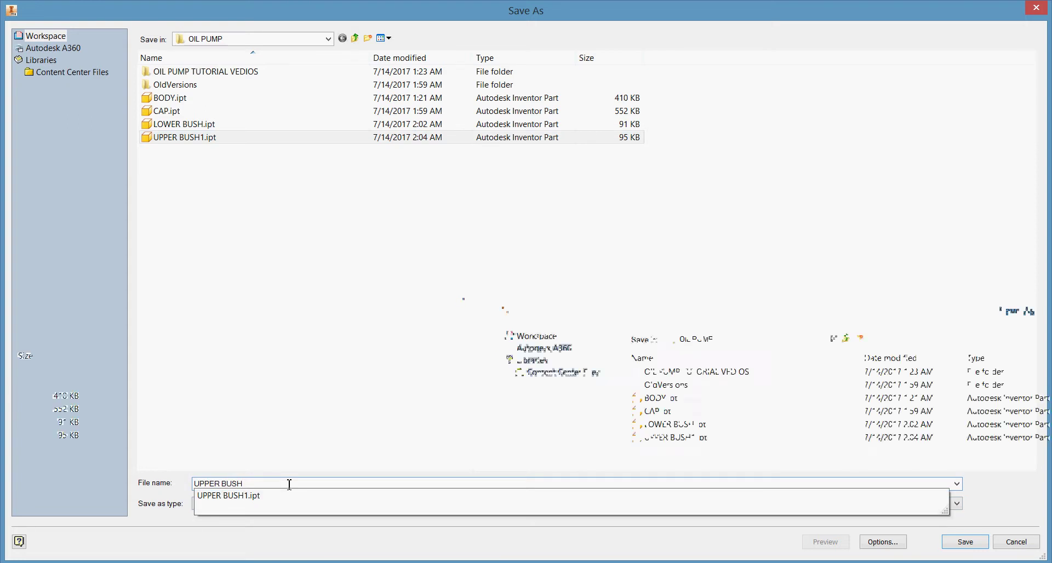
type("2")
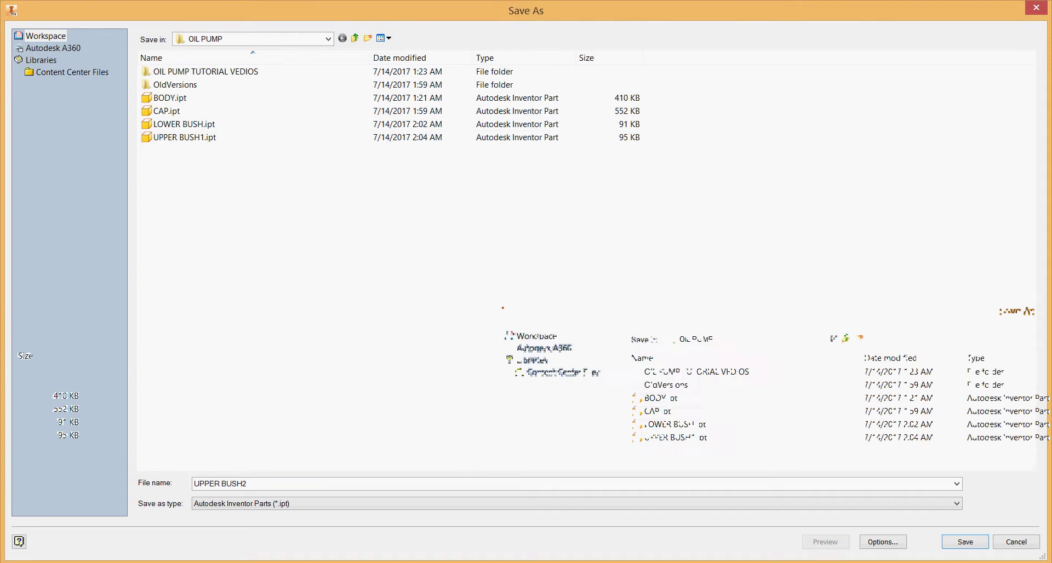
left_click(966, 546)
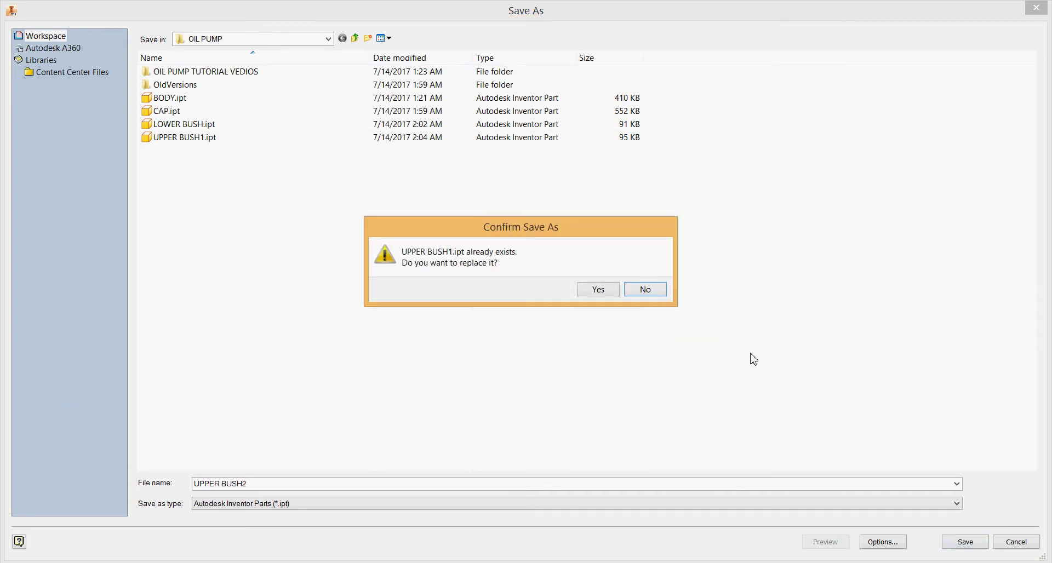
left_click(650, 290)
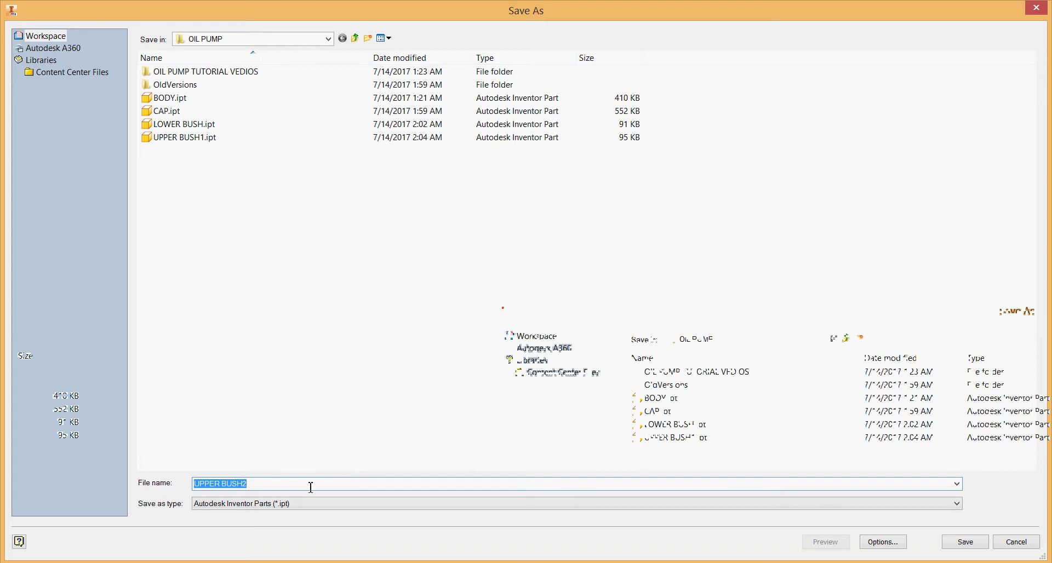
type("UPPER B")
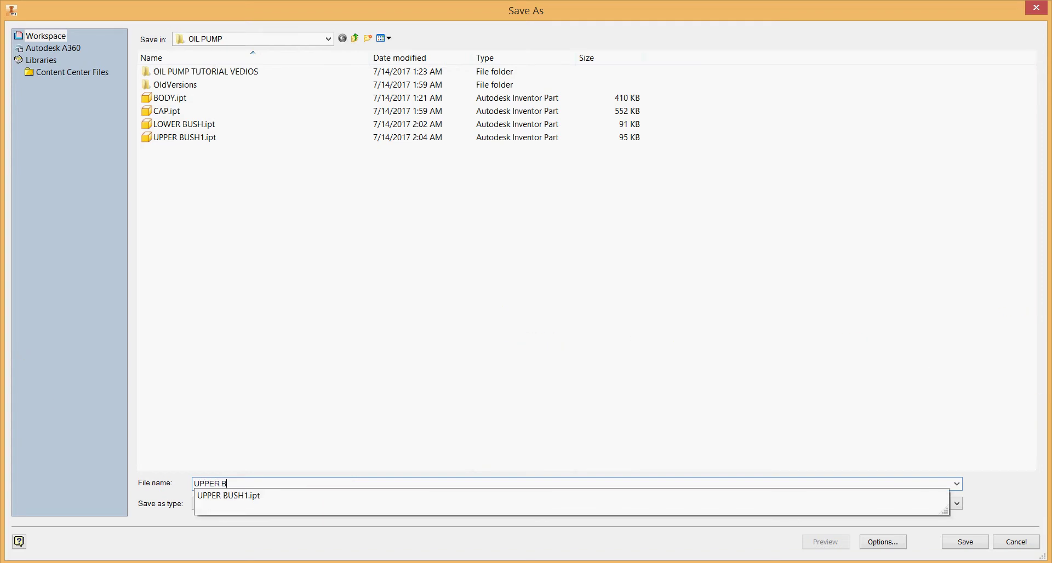
type("USH2")
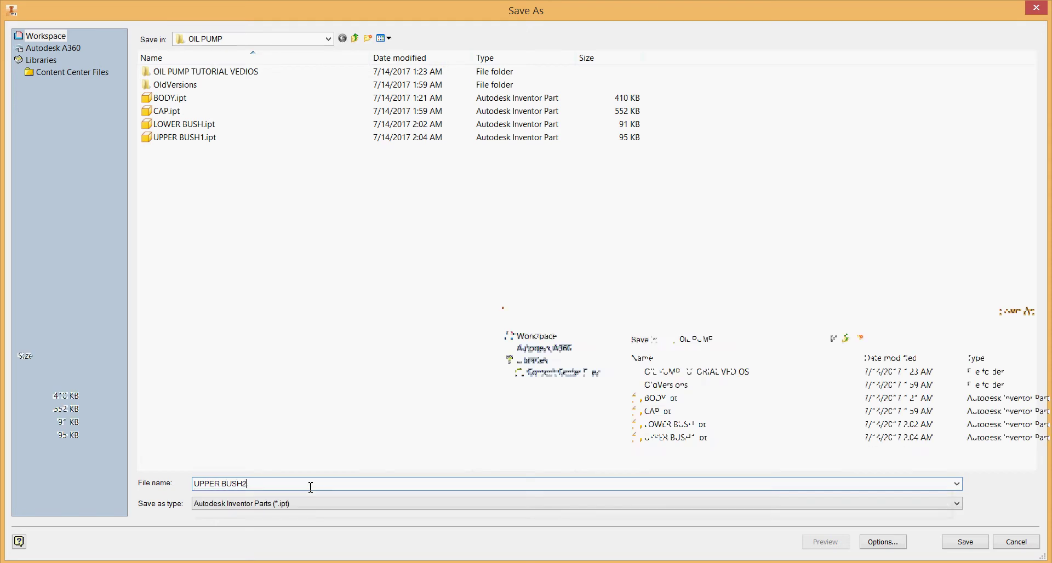
key("Return")
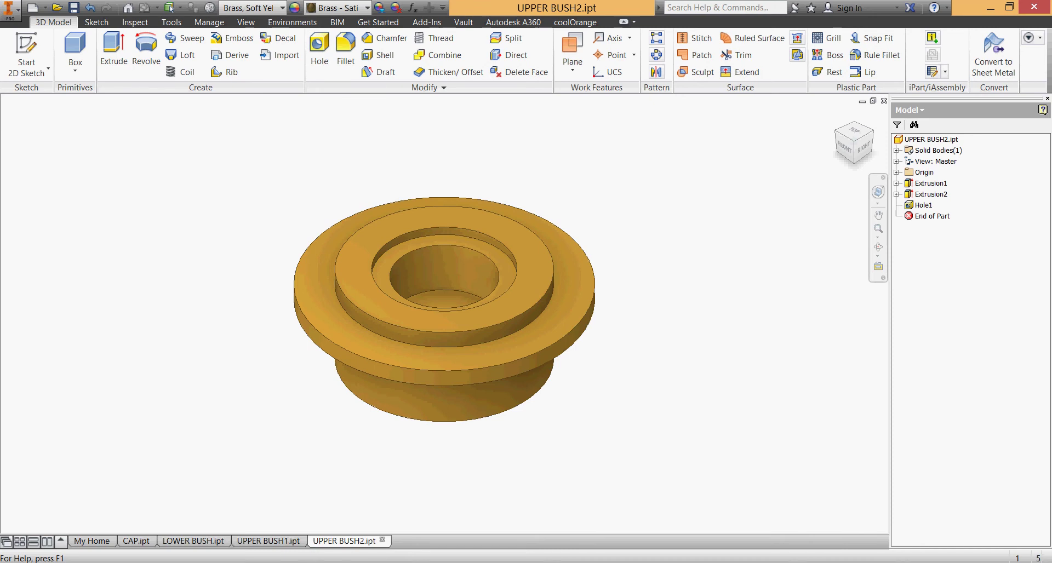
Fit page 5 of PUMP.pdf in view and scroll through the bush and shaft details.
key("alt+Tab")
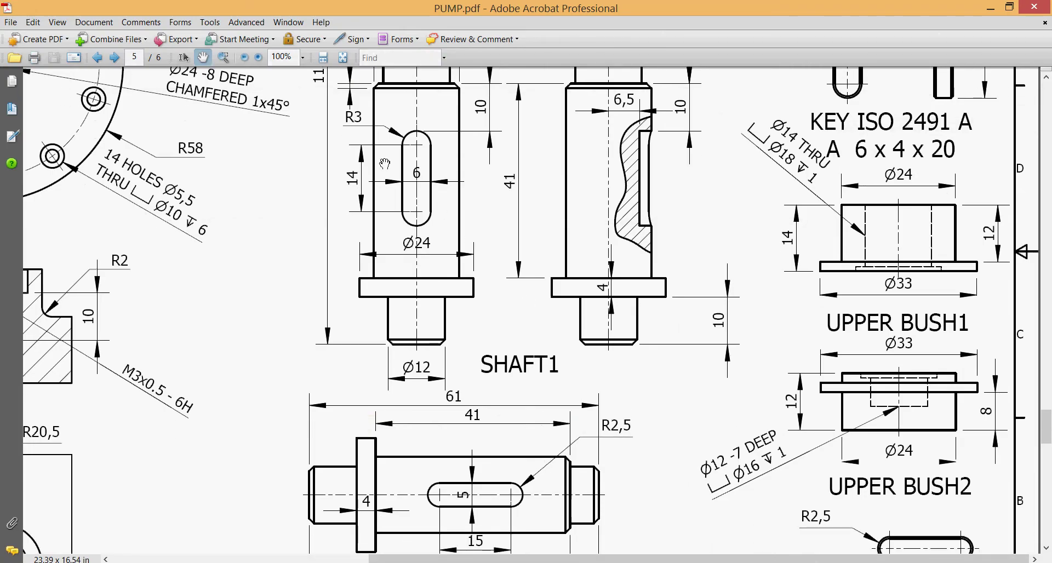
left_click(343, 58)
scroll(515, 290, "down", 2)
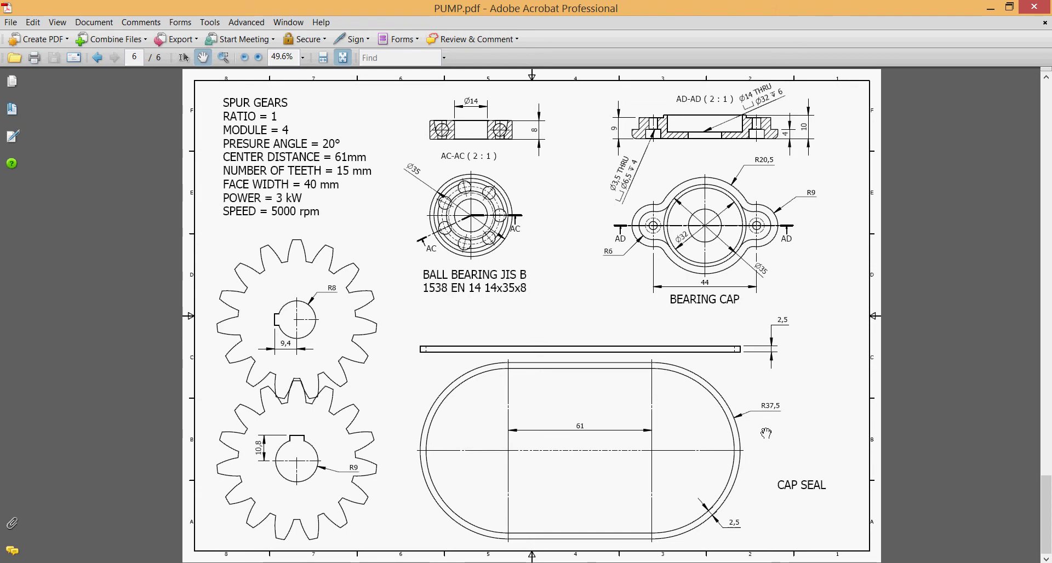
scroll(766, 434, "up", 2)
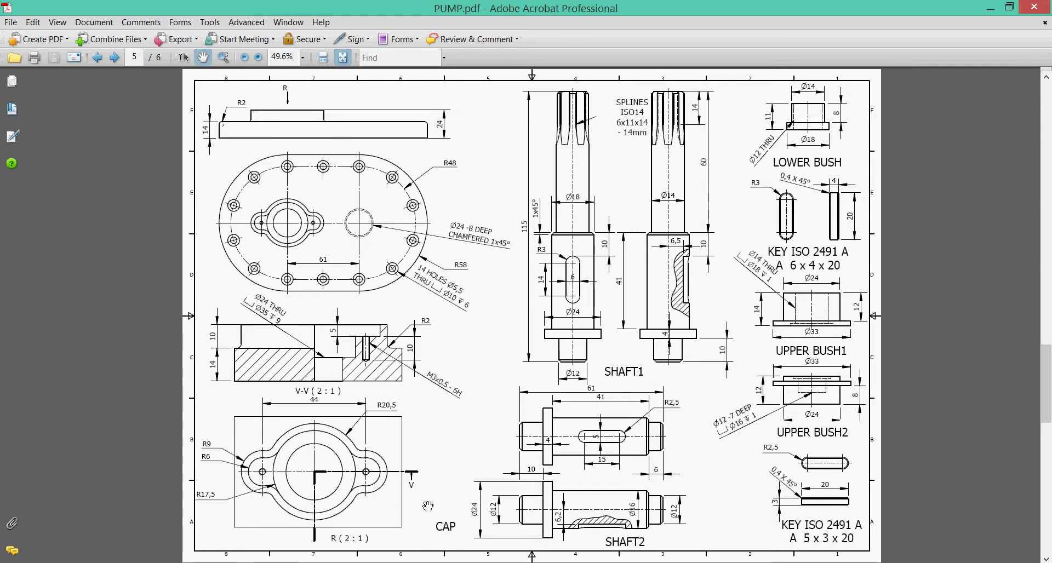
Start a new part and sketch a 33 mm circle at the XY plane's origin.
key("alt+Tab")
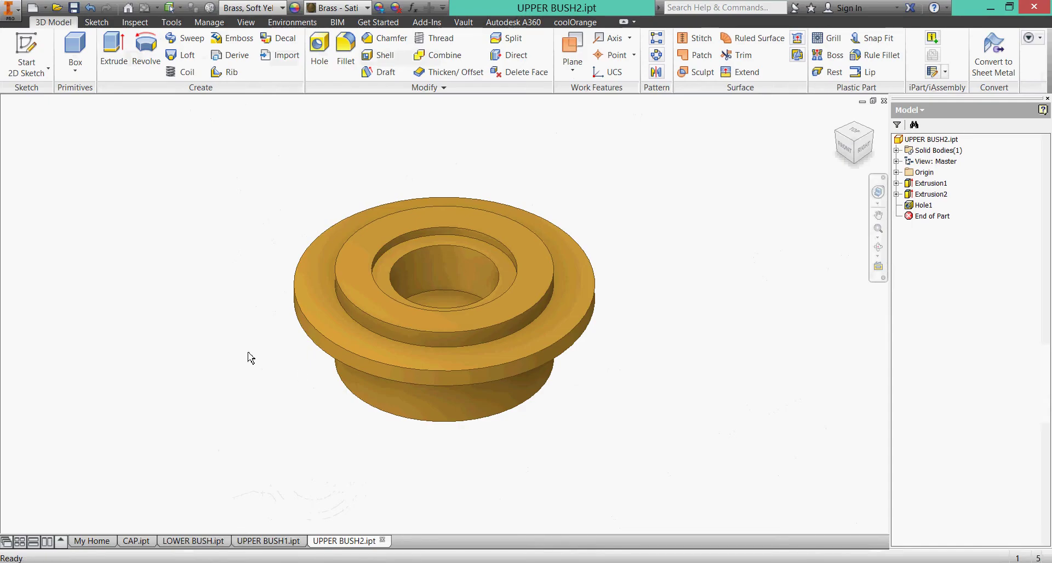
left_click(92, 542)
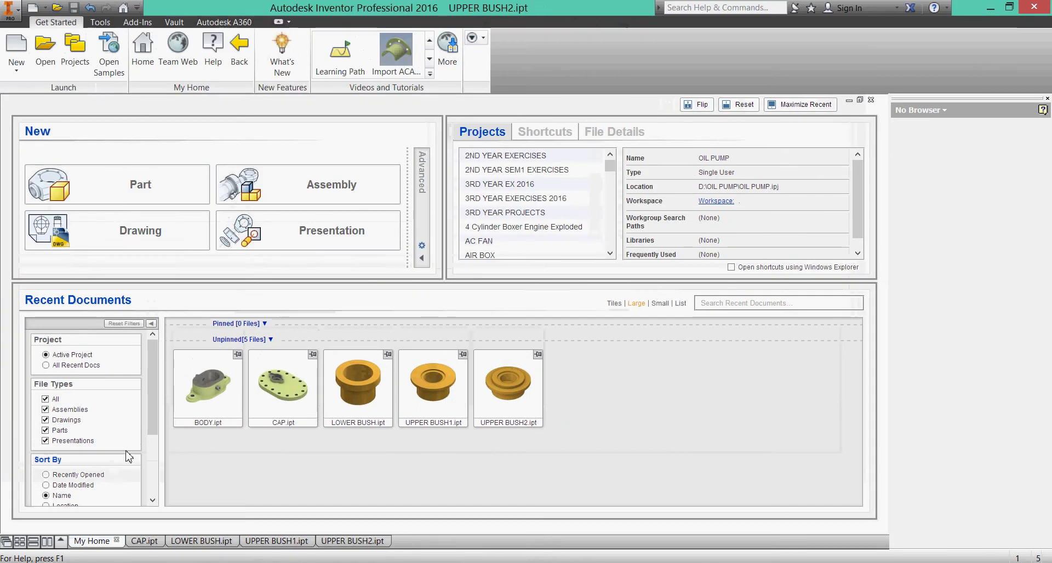
left_click(120, 201)
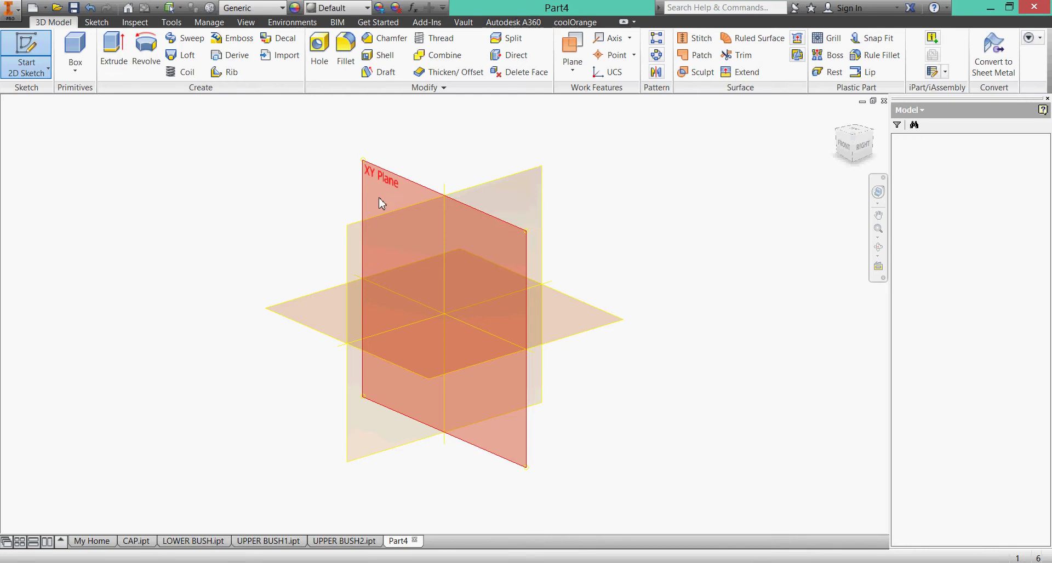
left_click(376, 203)
left_click(104, 45)
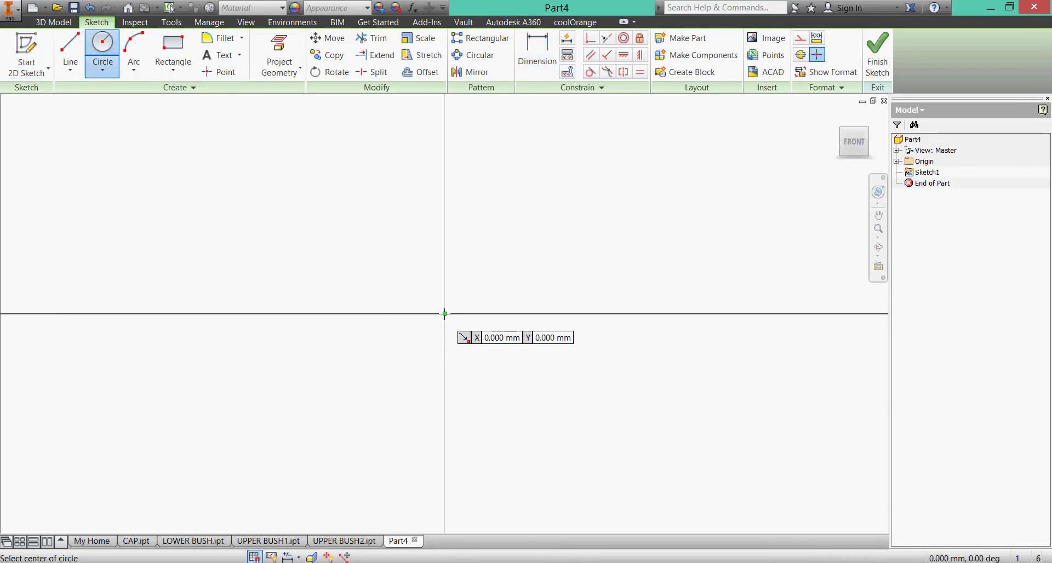
left_click(444, 314)
type("33")
key("Return")
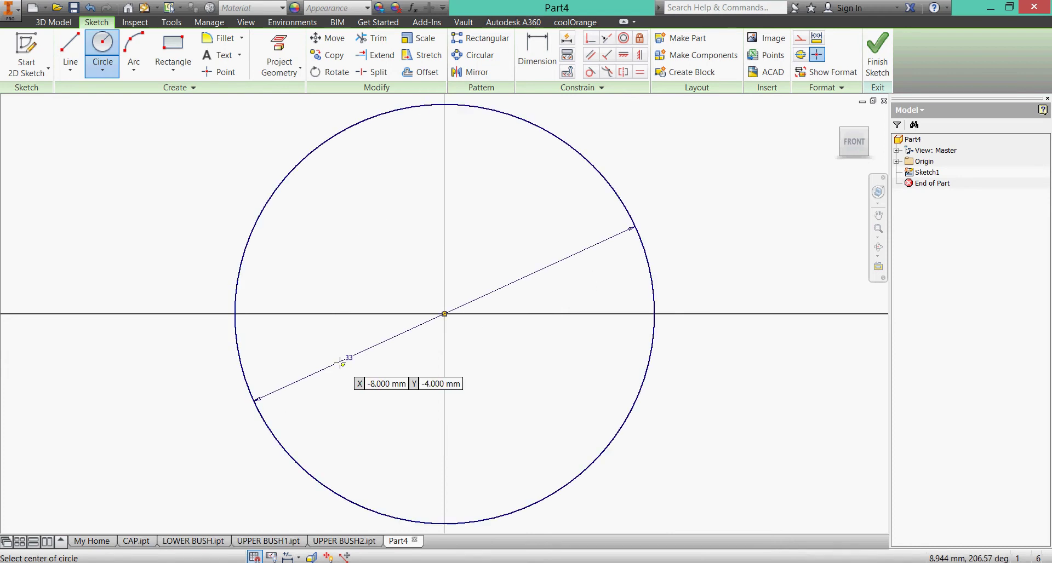
left_click(877, 55)
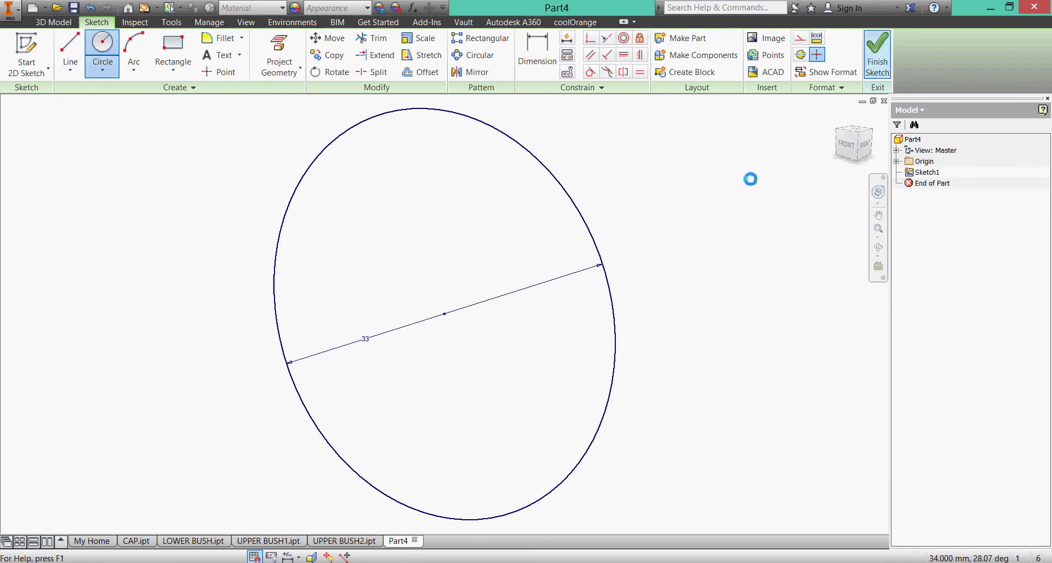
Extrude the 33 mm circle 2 mm into a disc.
left_click(113, 52)
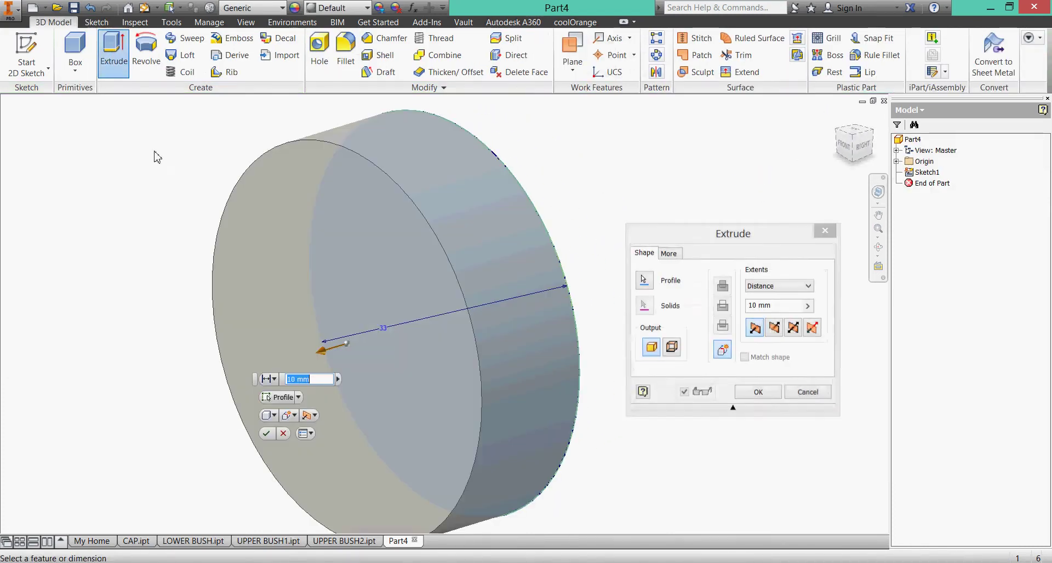
left_click(777, 307)
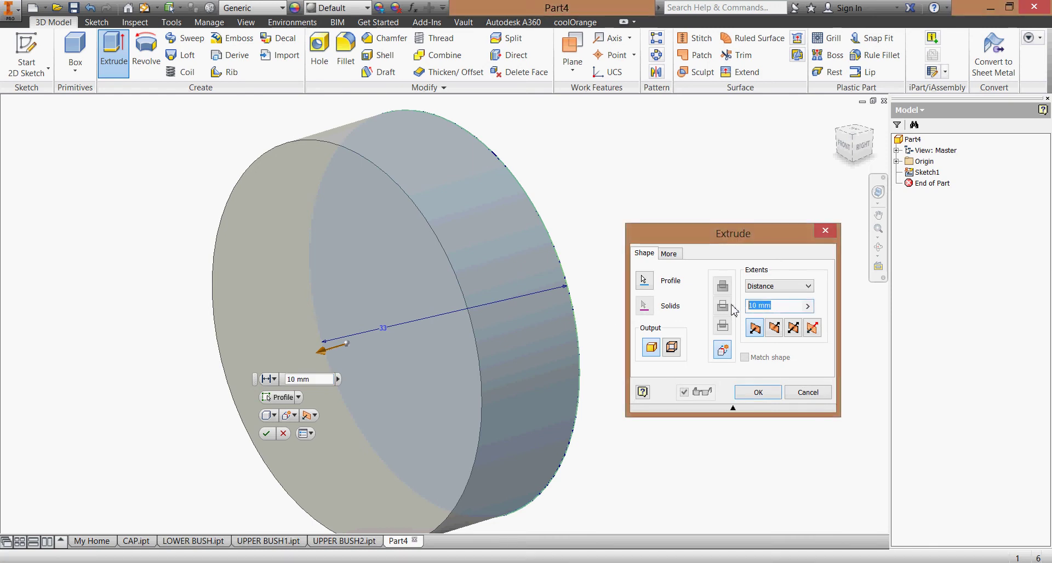
type("2")
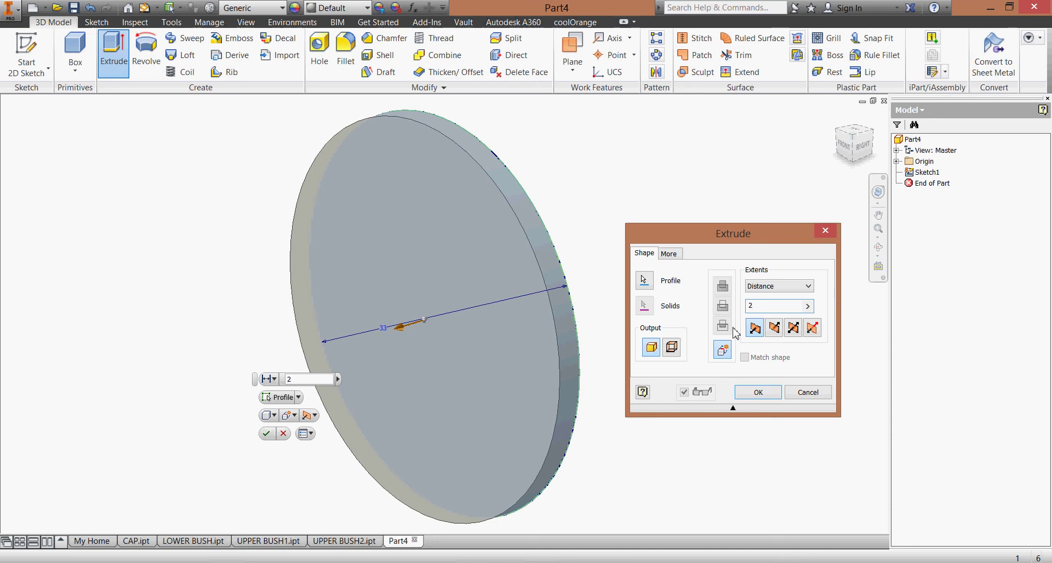
left_click(757, 393)
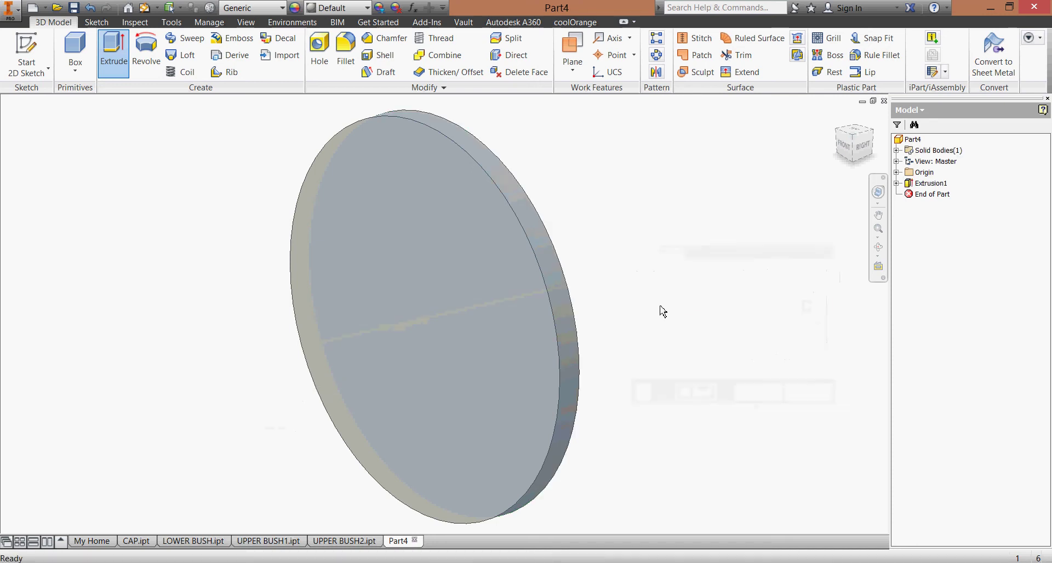
Cut a 24 mm through-all hole concentric with the disc's outer edge on its front face.
left_click(318, 52)
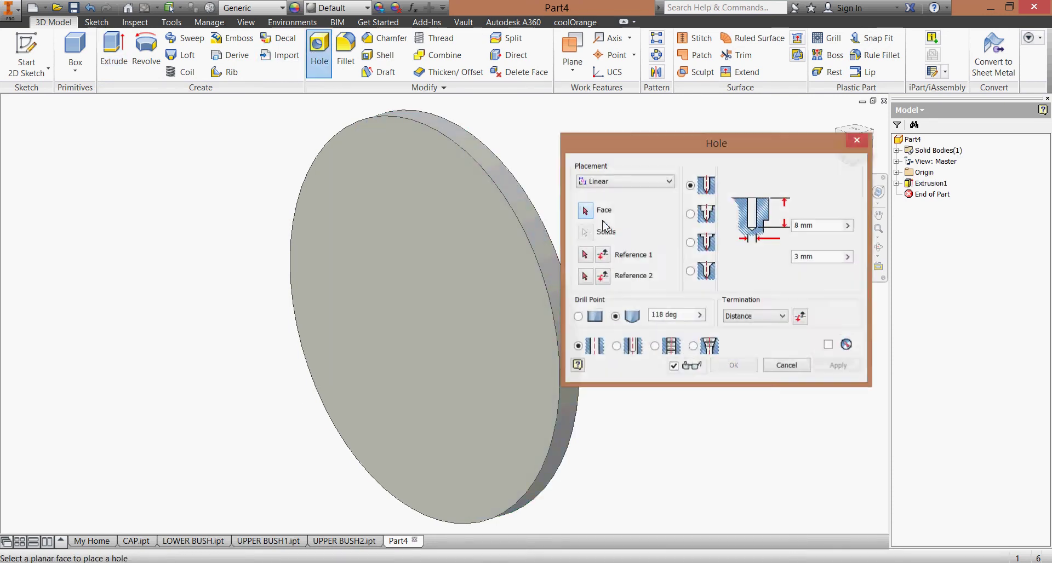
left_click(766, 317)
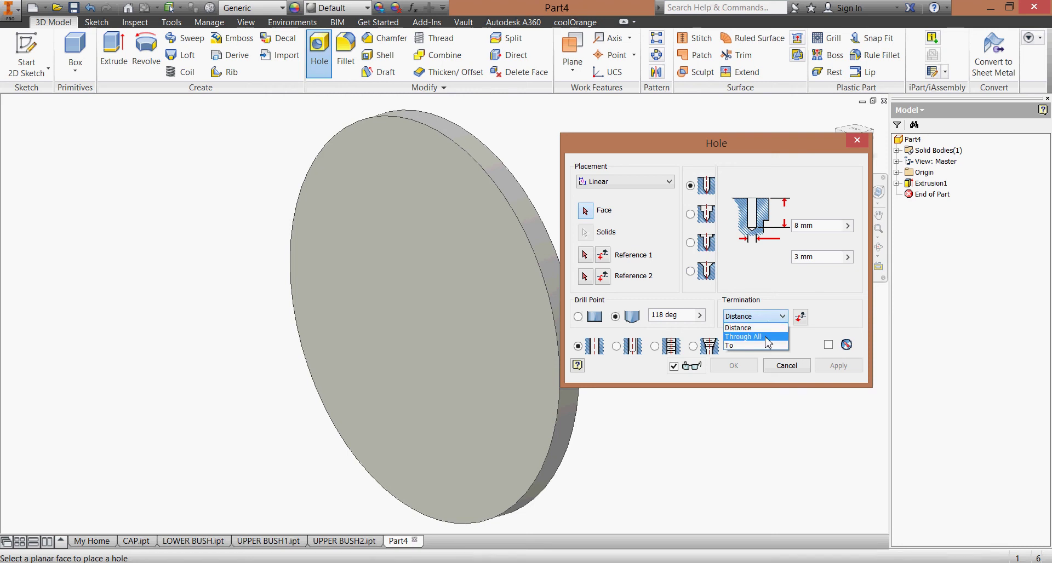
left_click(767, 336)
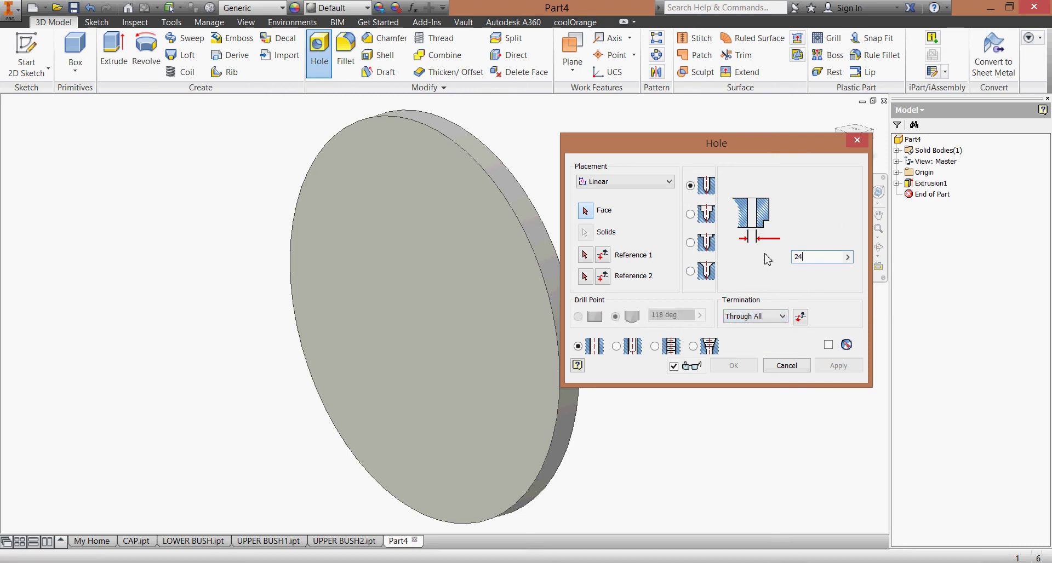
left_click(648, 186)
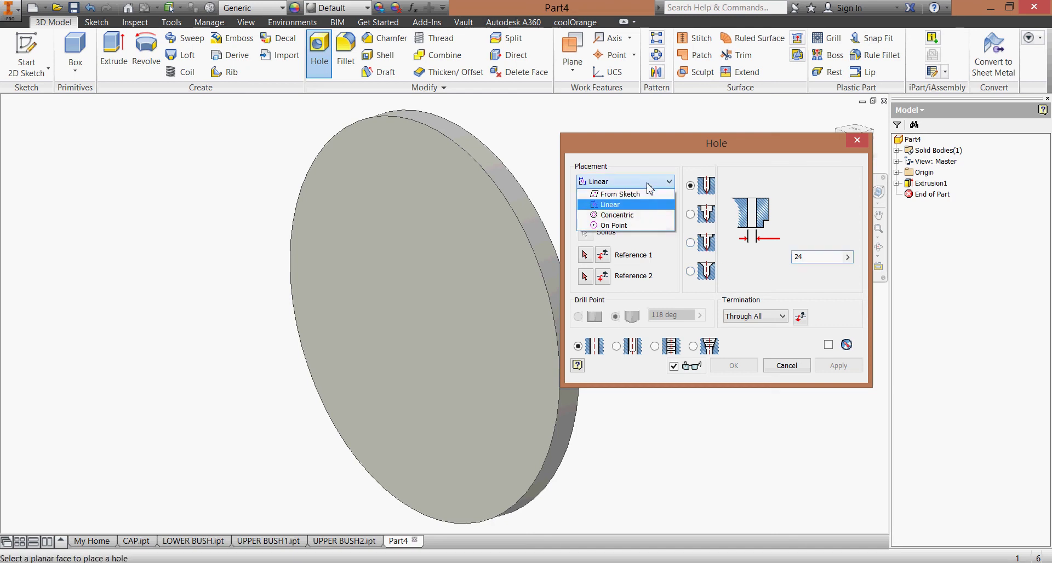
left_click(657, 216)
left_click(468, 289)
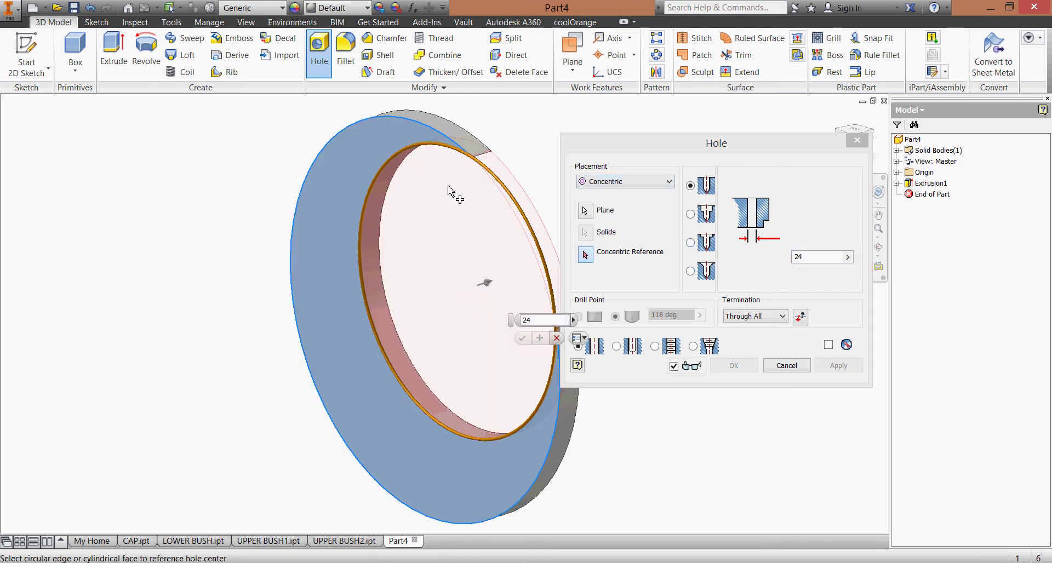
left_click(417, 132)
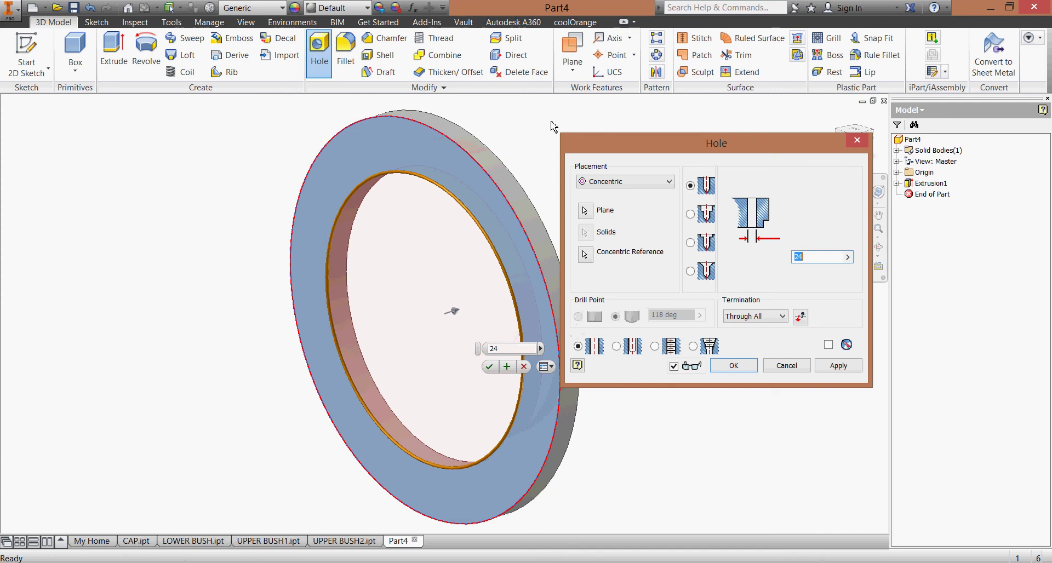
left_click(734, 366)
Assign Rubber material to the ring and save the part as BEARING SEAL.ipt.
left_click(266, 13)
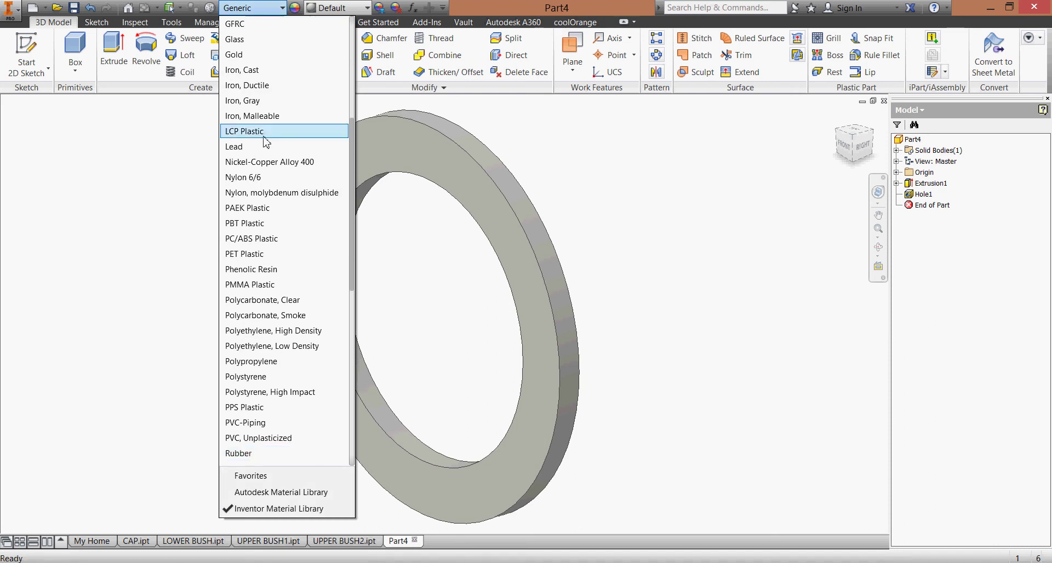
left_click(276, 454)
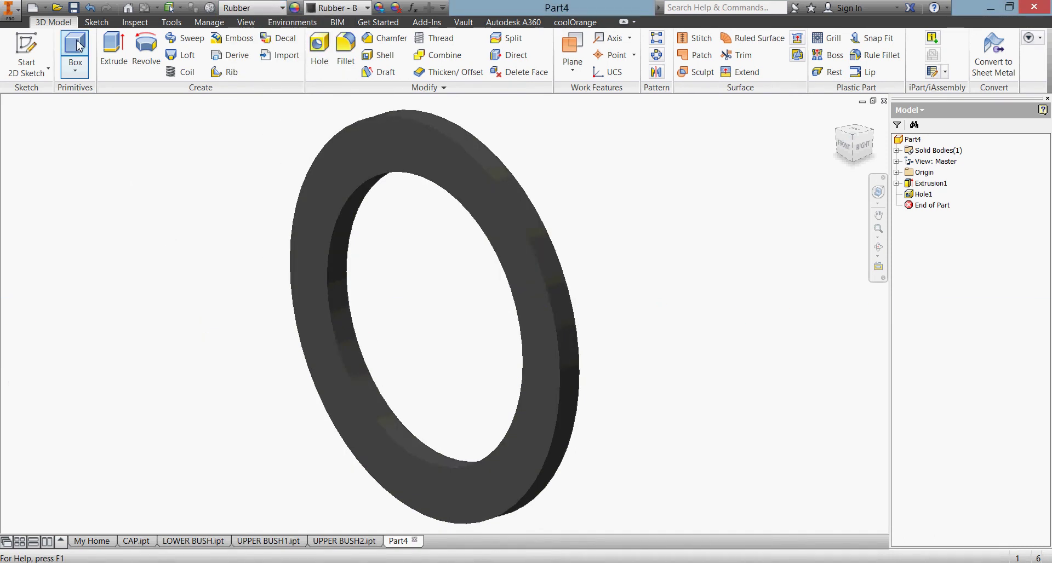
key("ctrl+s")
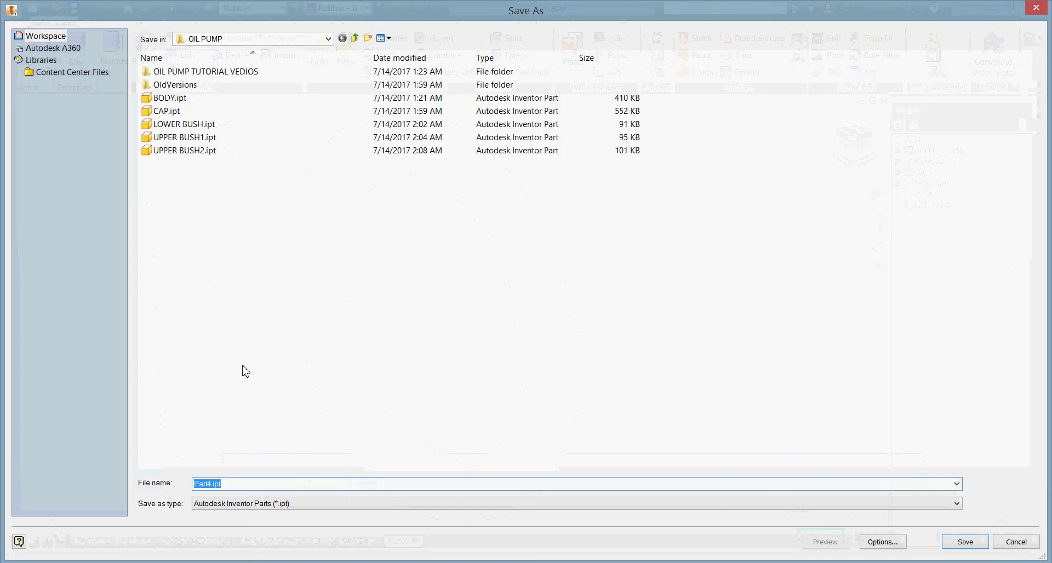
type("BEARI")
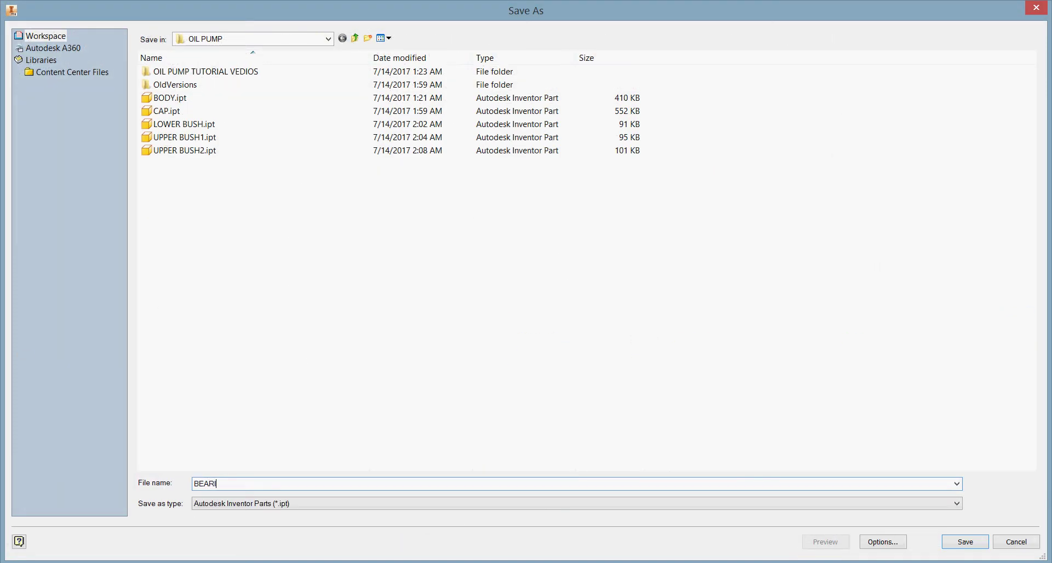
type("NG SEAL")
left_click(958, 547)
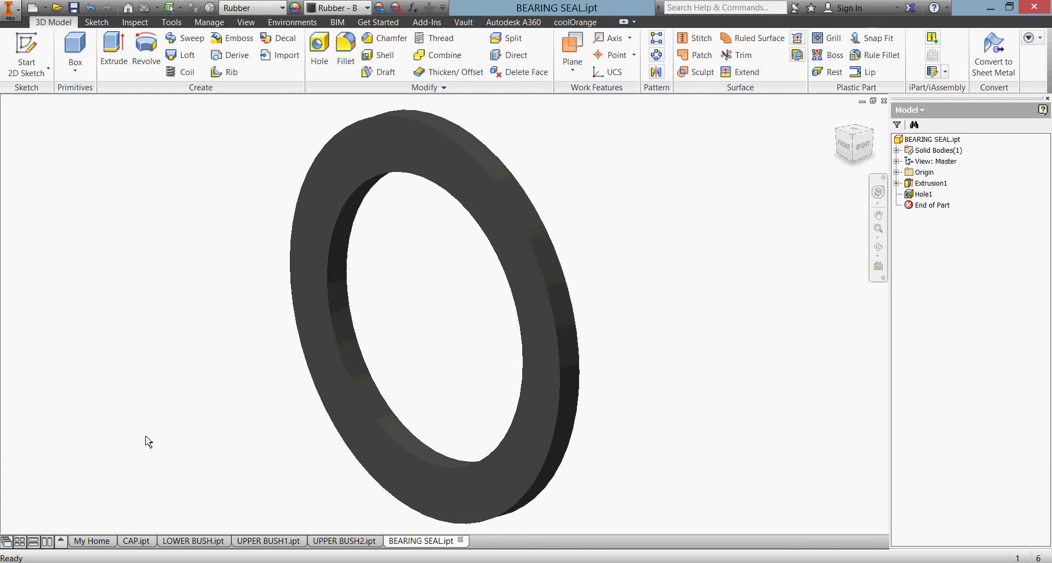
Create a new part and start a sketch on the XY plane.
left_click(92, 541)
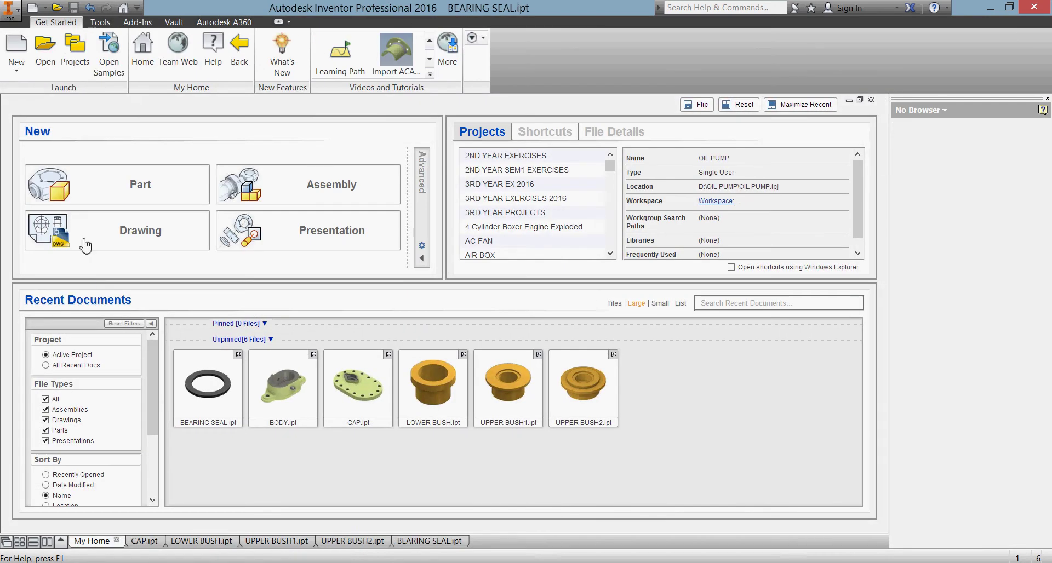
left_click(99, 186)
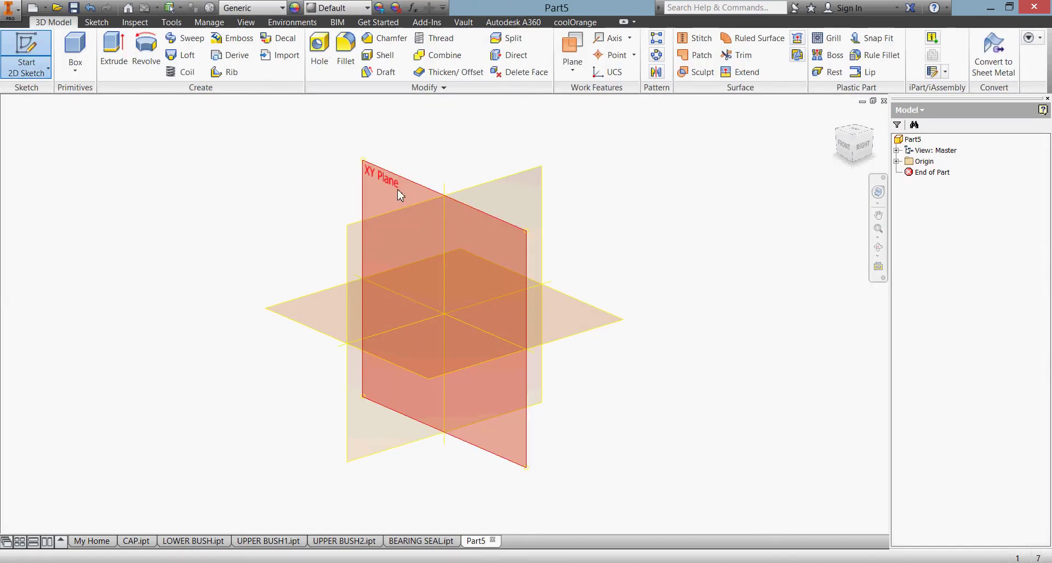
left_click(399, 195)
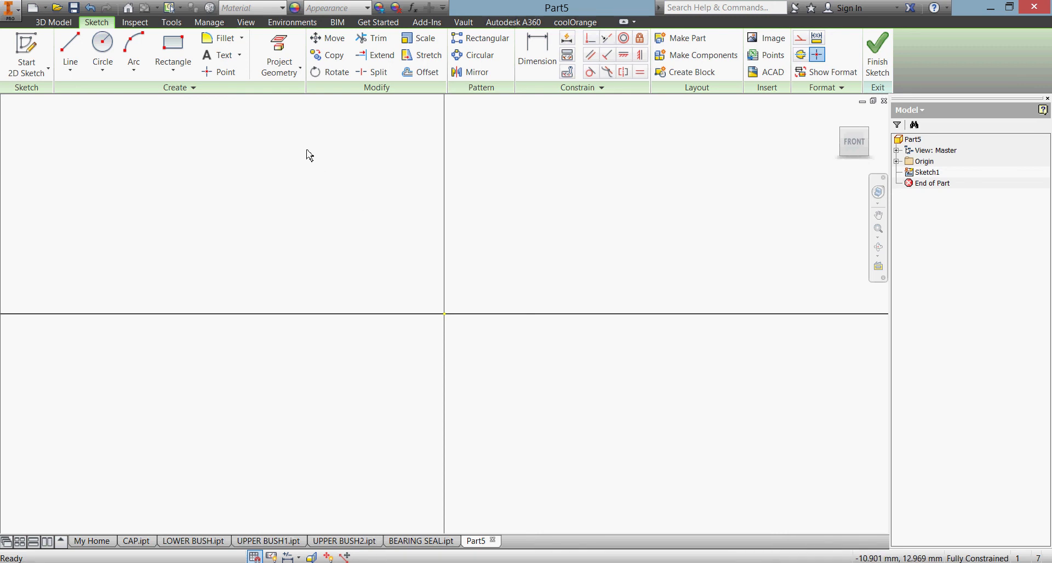
Draw a horizontal center-to-center slot with width 50.
left_click(173, 66)
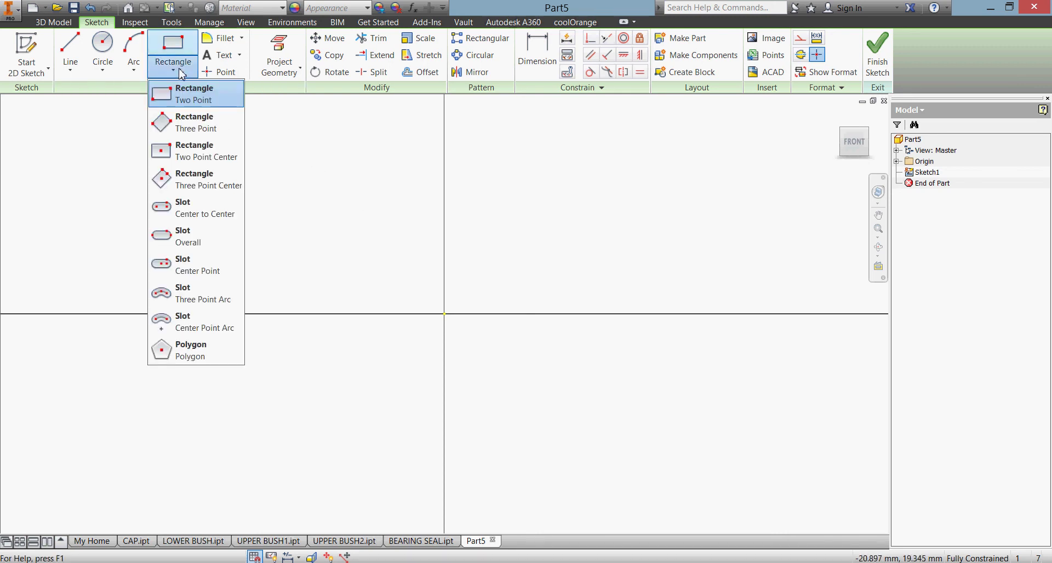
left_click(204, 208)
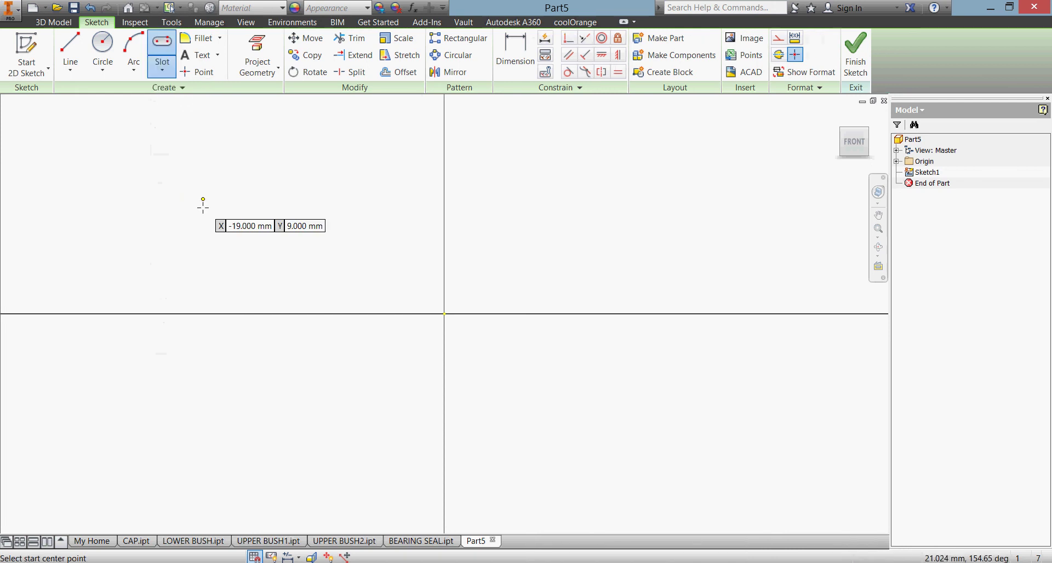
left_click(356, 236)
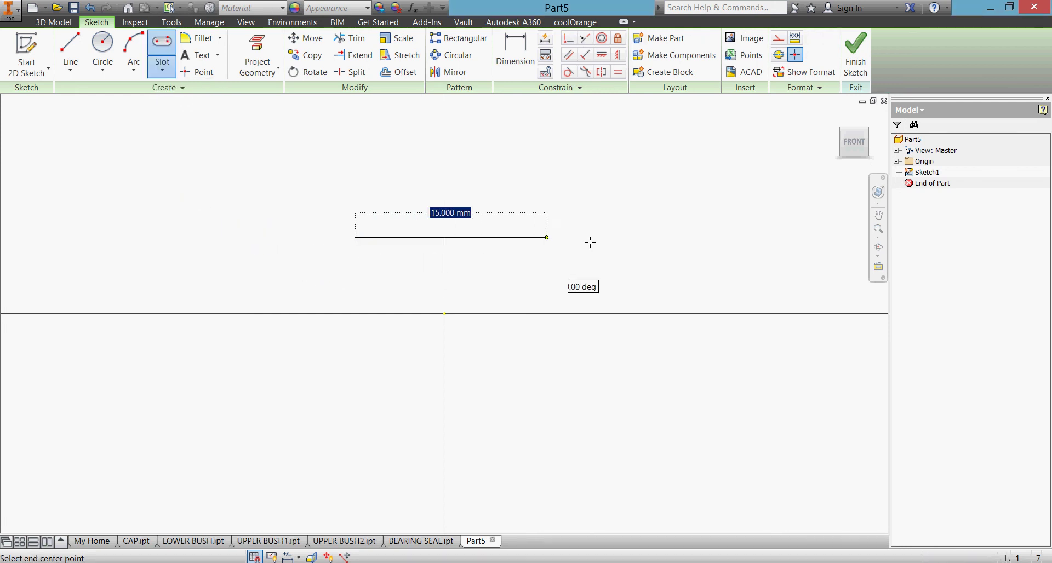
left_click(611, 236)
type("50")
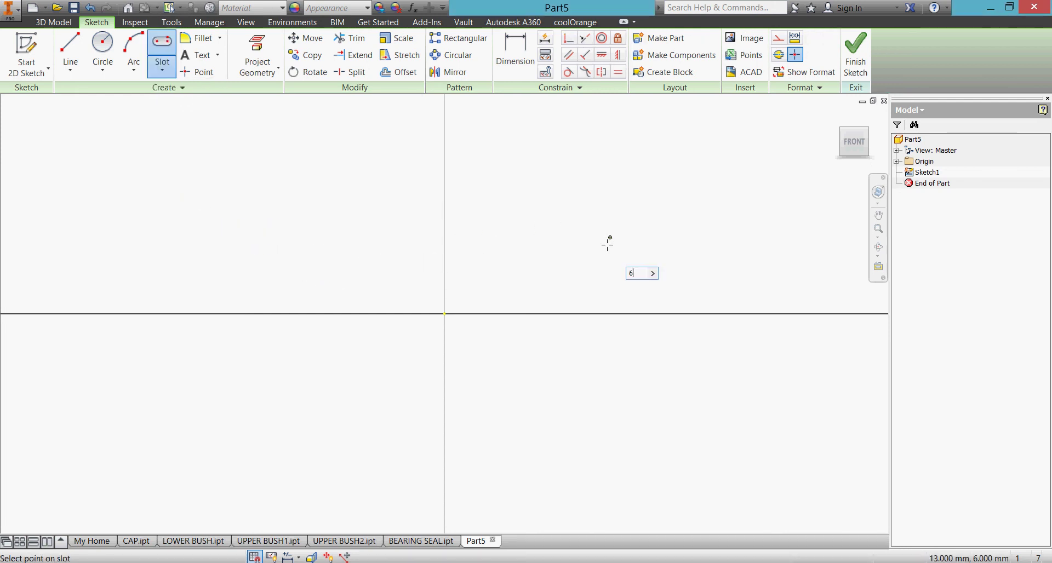
key("Return")
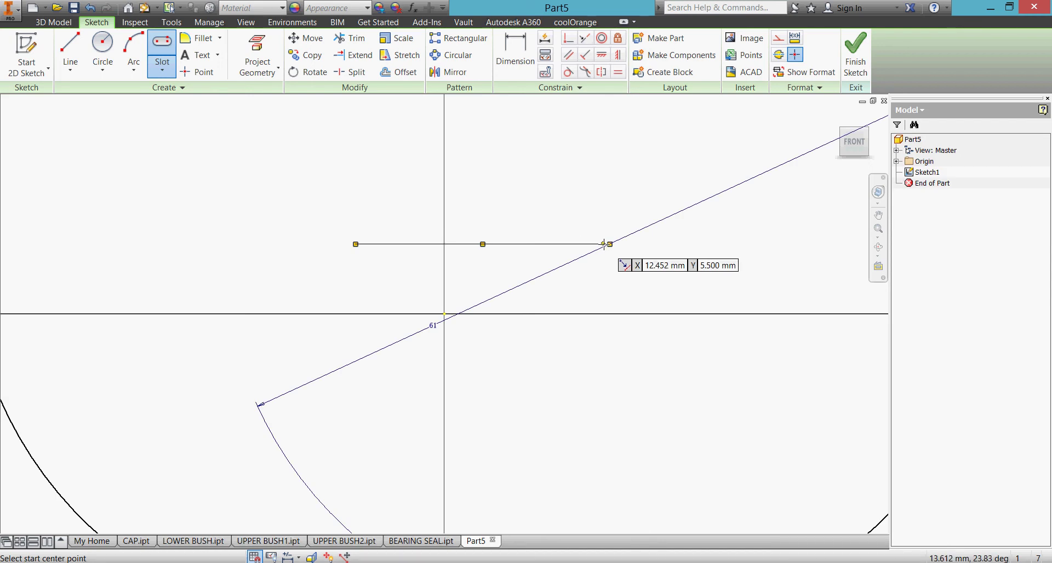
scroll(604, 244, "up", 3)
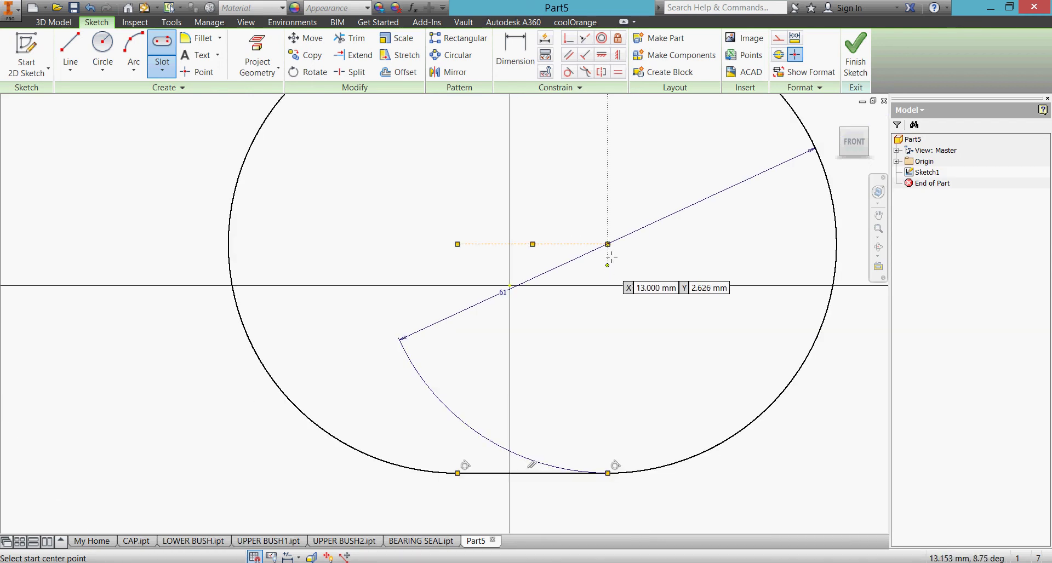
key("Escape")
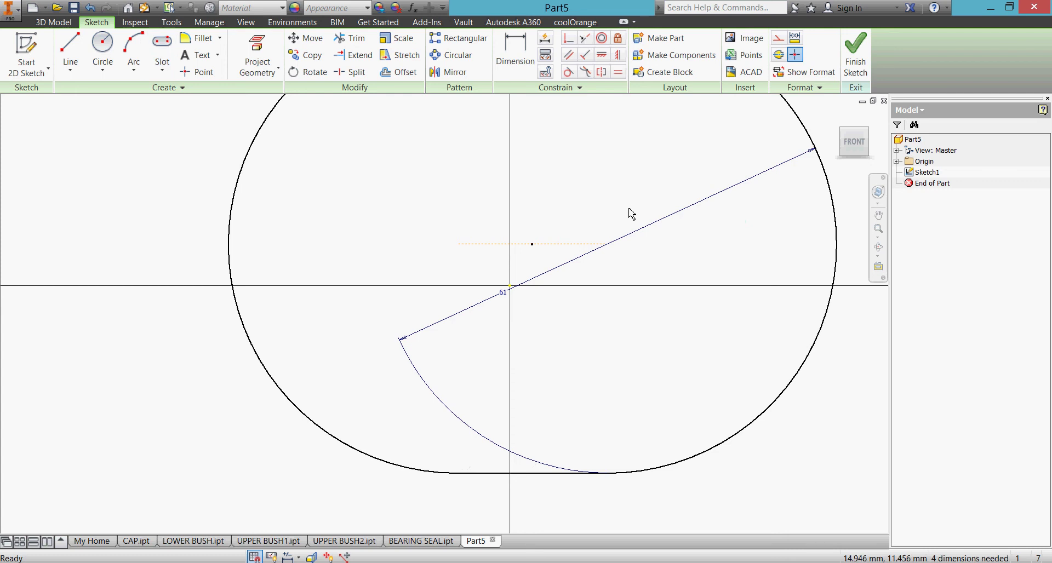
Delete the leftover line and arc, then dimension the slot's centre line to 61.
left_click(648, 229)
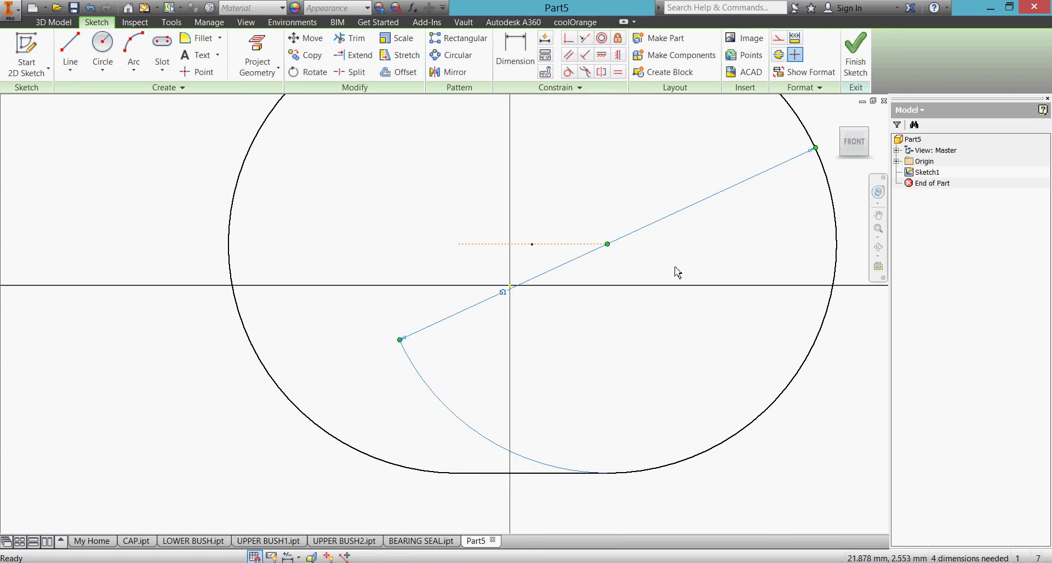
key("Delete")
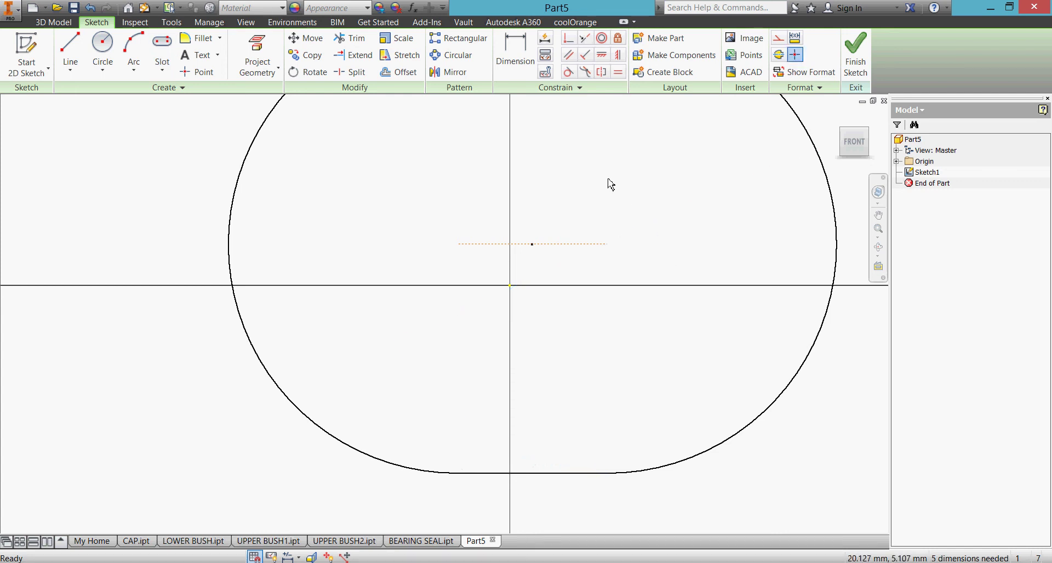
left_click(523, 44)
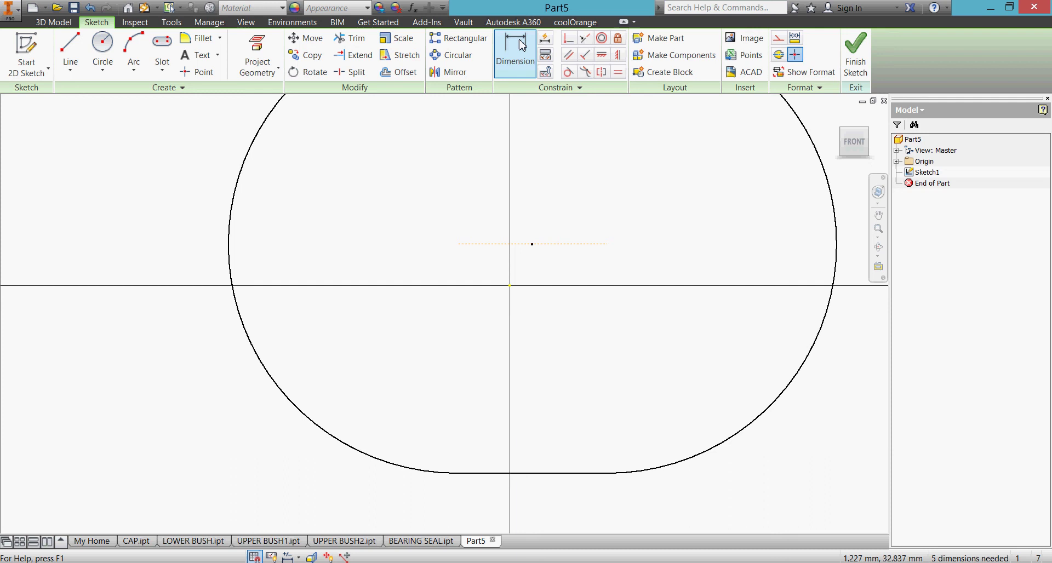
left_click(558, 243)
left_click(564, 219)
type("61")
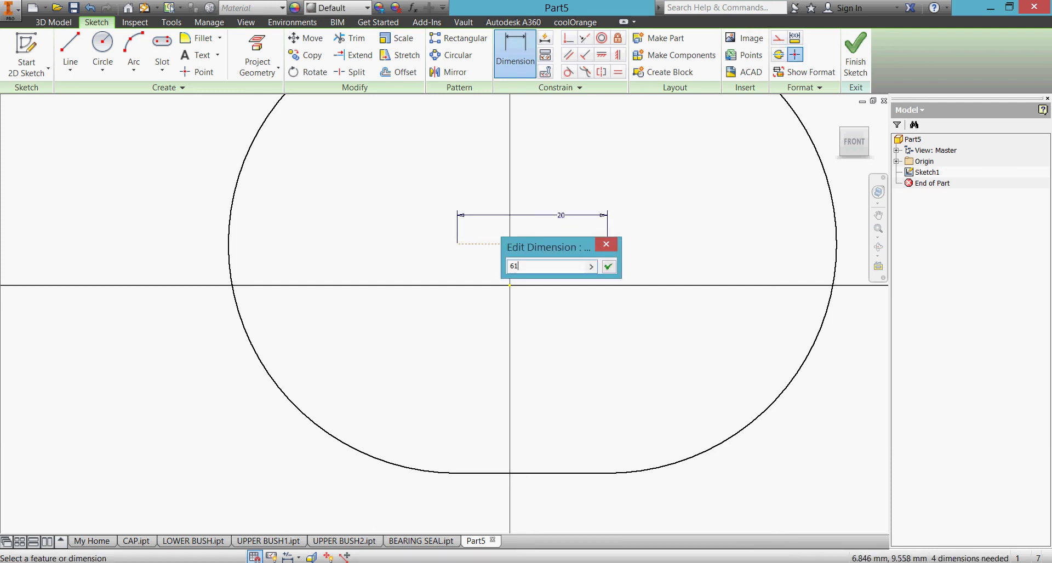
key("Return")
Check the CAP SEAL drawing on page 6 of PUMP.pdf, then return to Inventor.
scroll(593, 227, "down", 3)
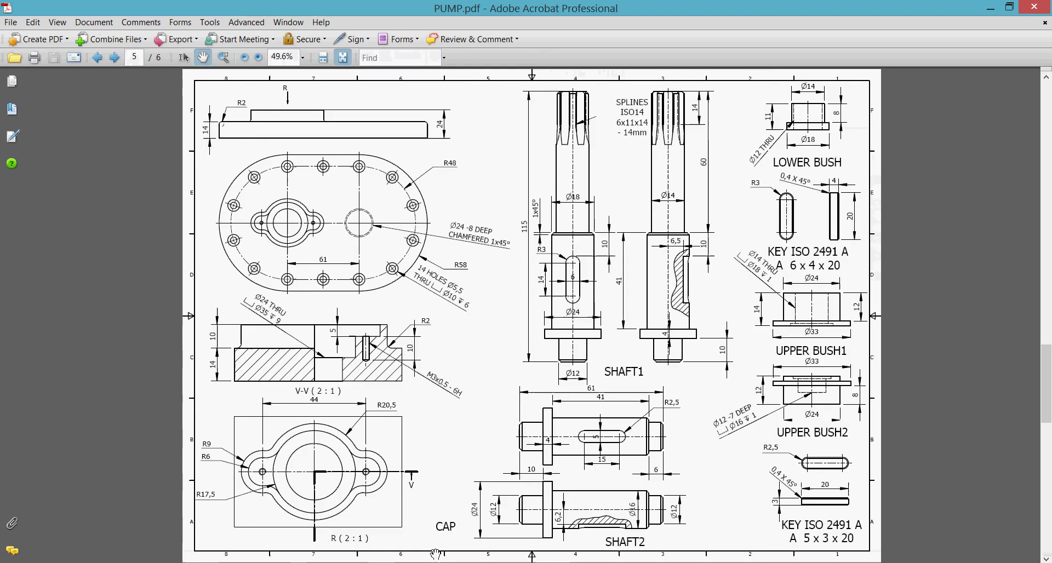
key("alt+Tab")
scroll(524, 364, "down", 2)
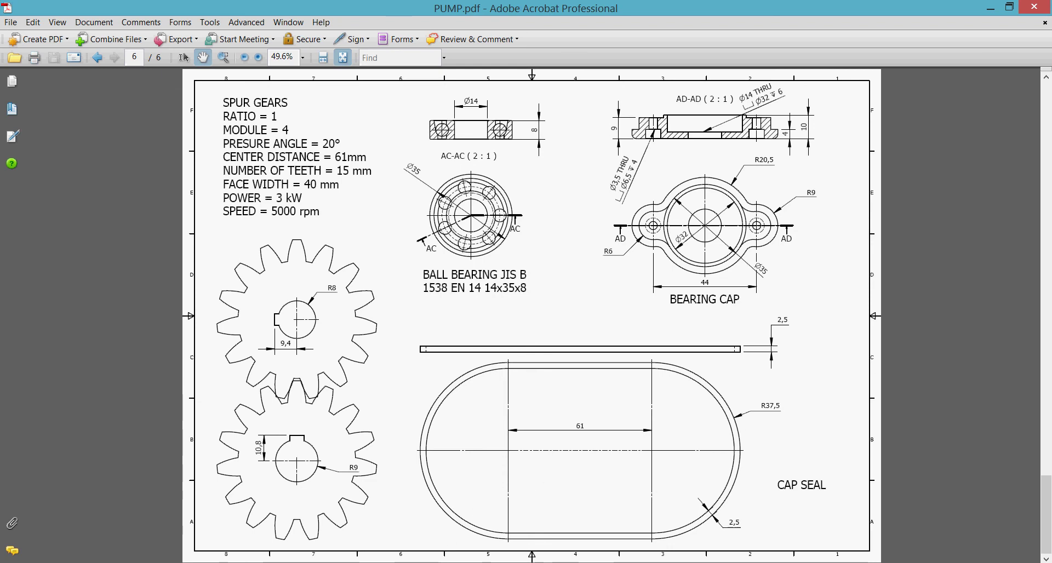
key("alt+Tab")
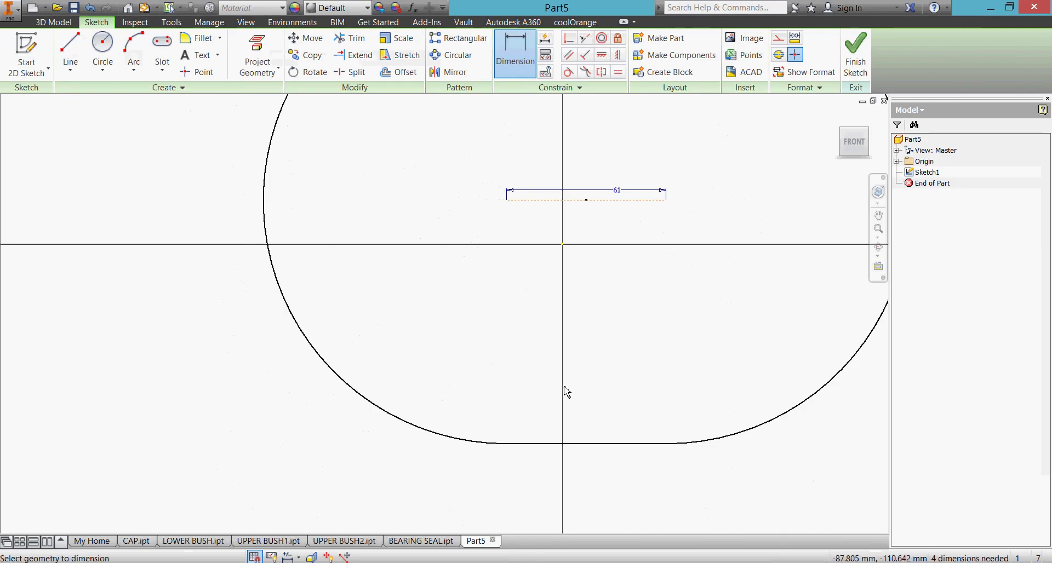
Dimension the slot's curved end to 37.5.
left_click(509, 62)
middle_click_drag(634, 258, 458, 371)
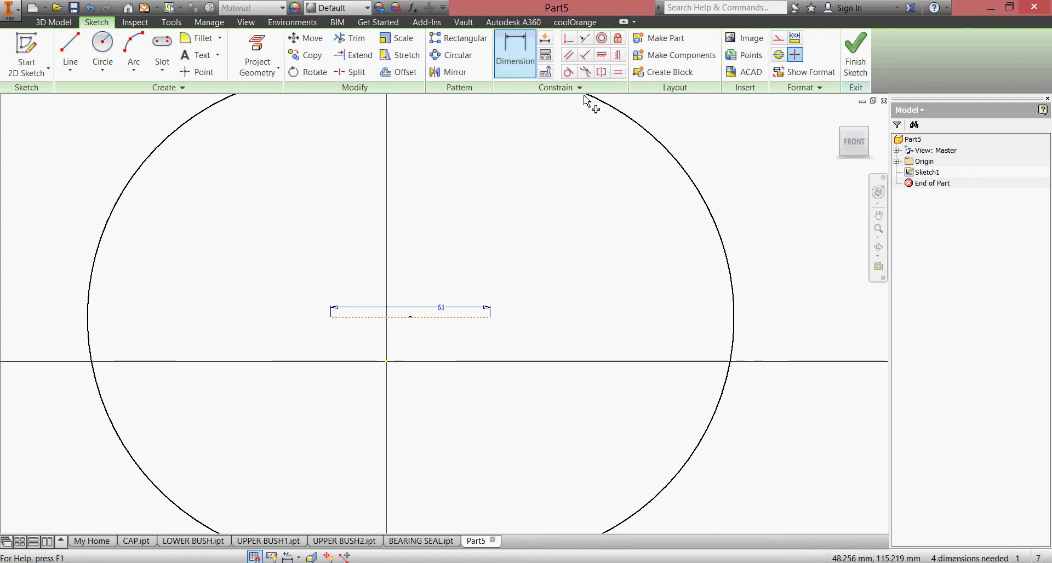
left_click(677, 159)
left_click(703, 143)
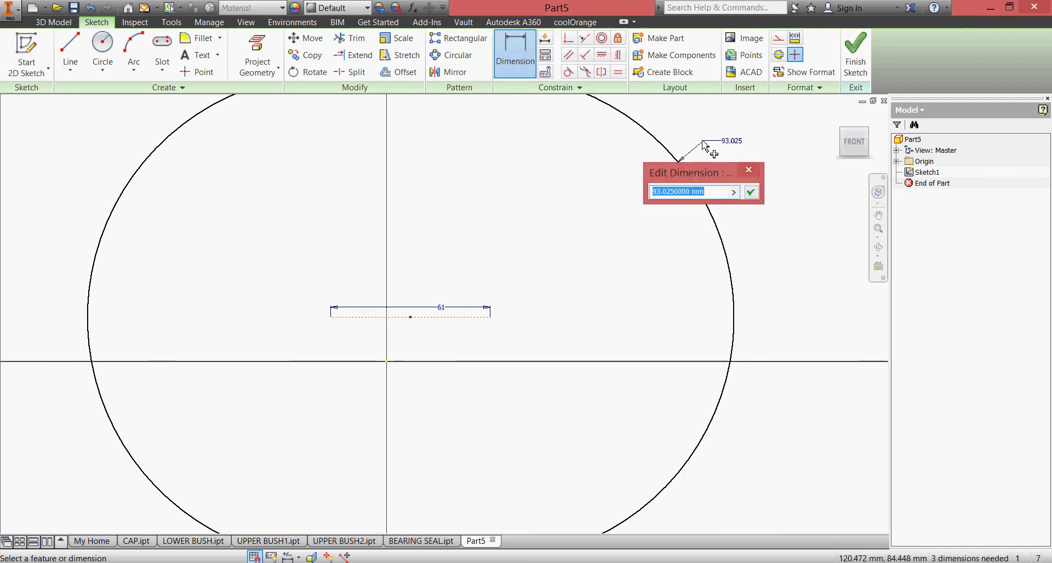
type("37.5")
key("Return")
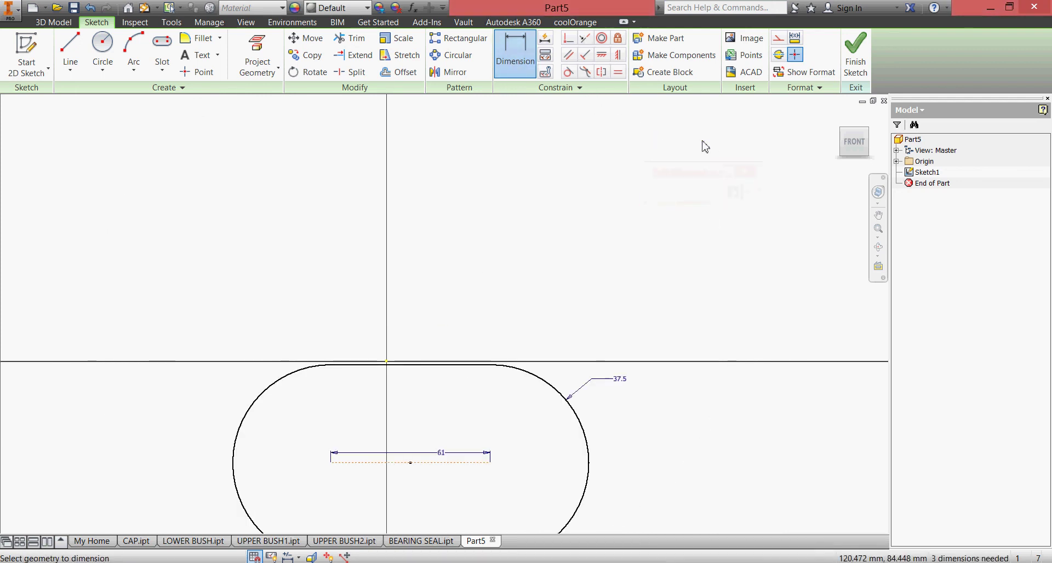
Offset the slot outward and set the gap between the two loops to 2.5.
left_click(401, 80)
left_click(476, 323)
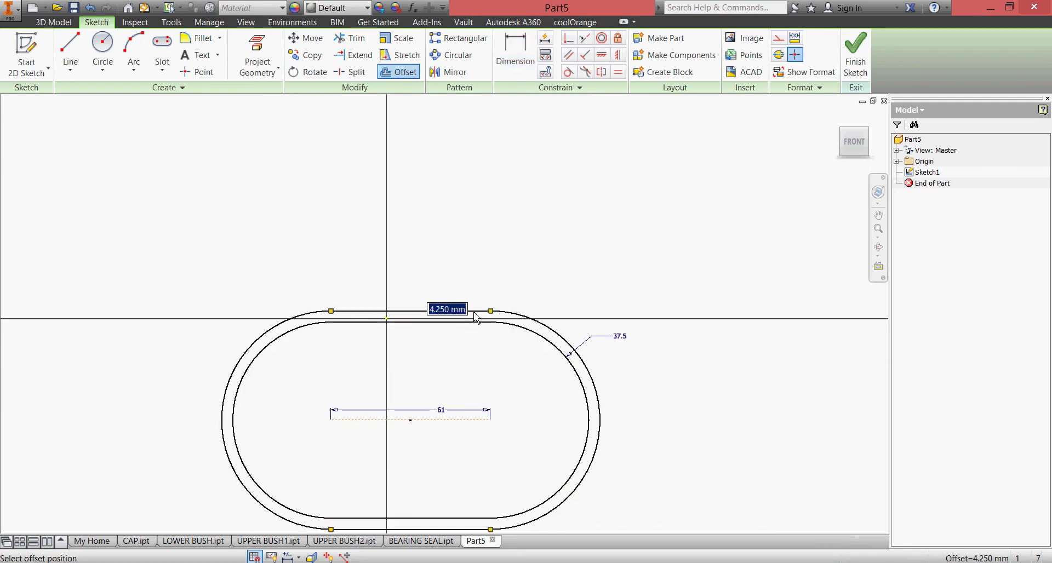
left_click(476, 318)
left_click(515, 55)
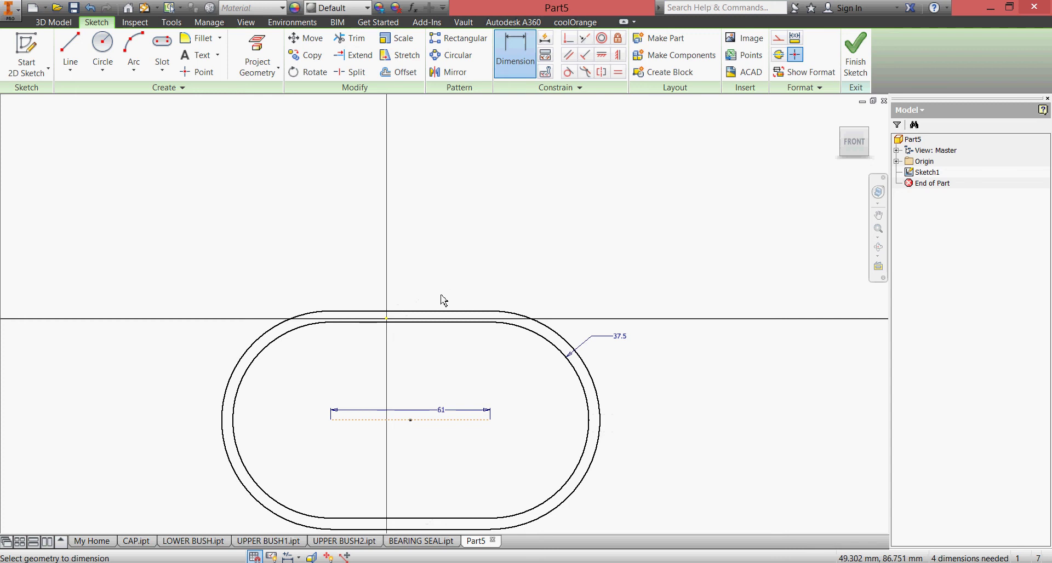
left_click(443, 311)
left_click(446, 323)
left_click(449, 359)
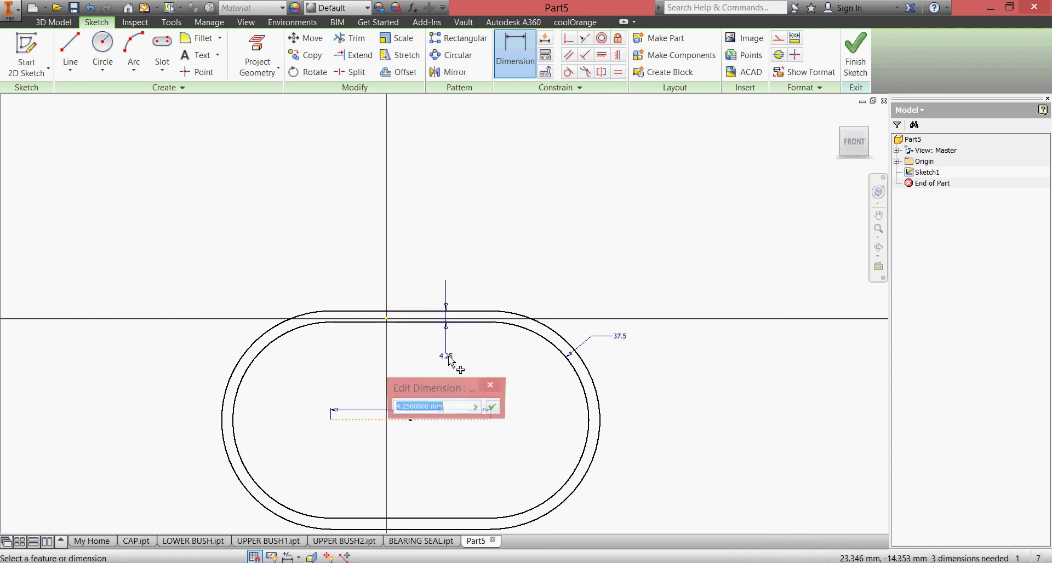
type("2.5")
key("Return")
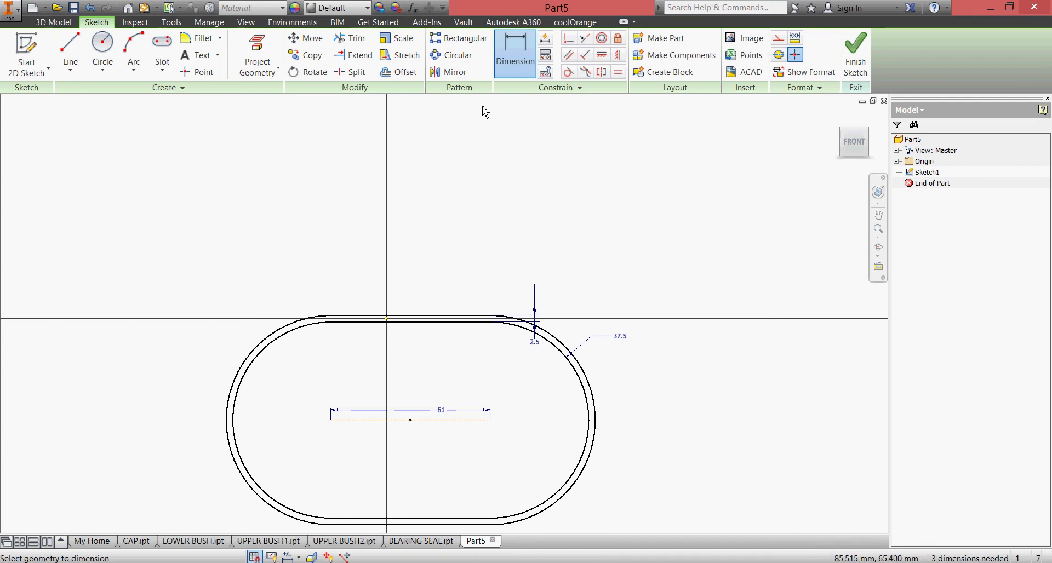
Make the centre line's midpoint coincident with the sketch origin.
key("Escape")
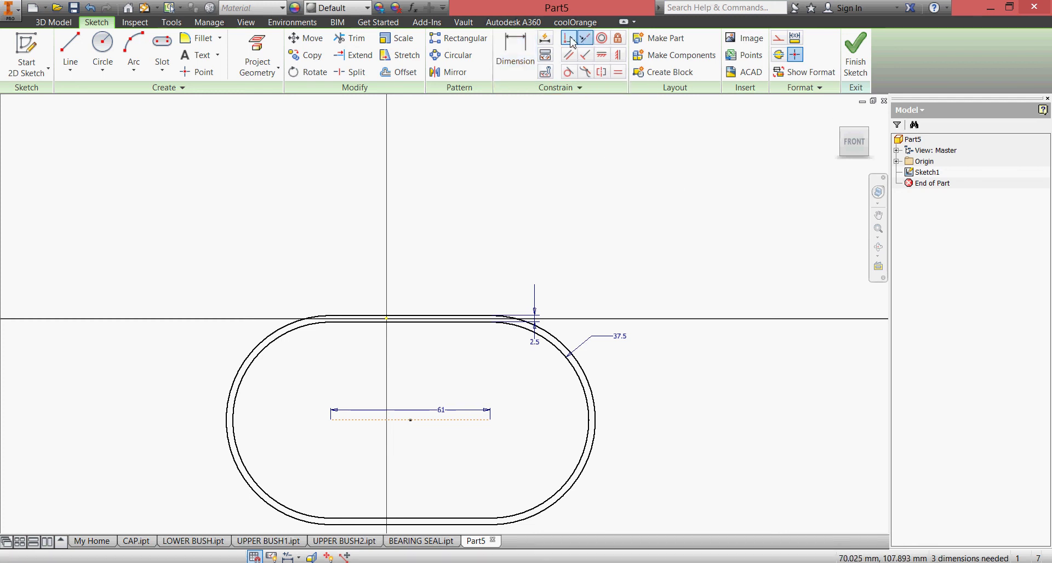
left_click(411, 420)
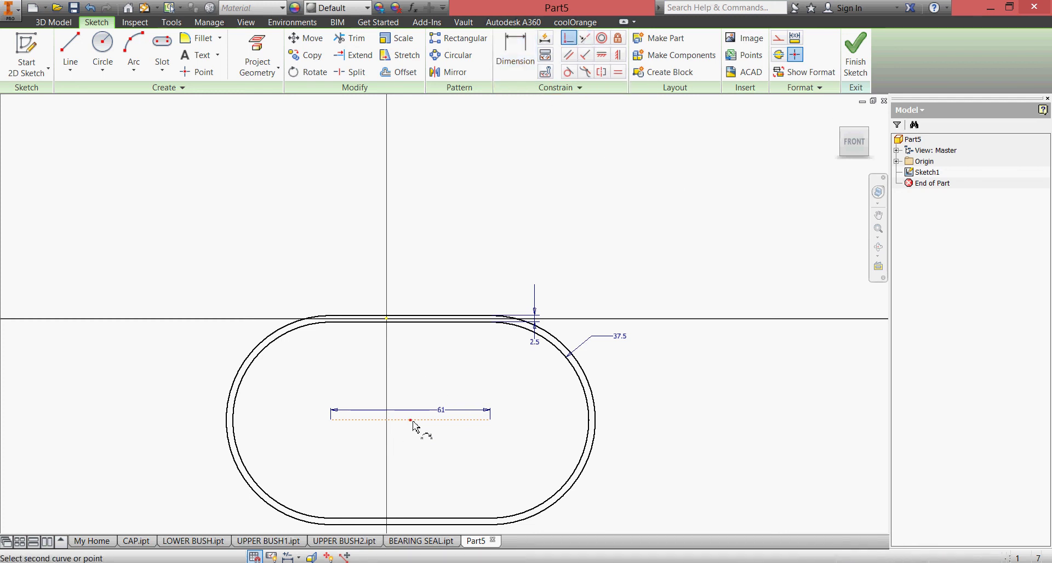
left_click(387, 319)
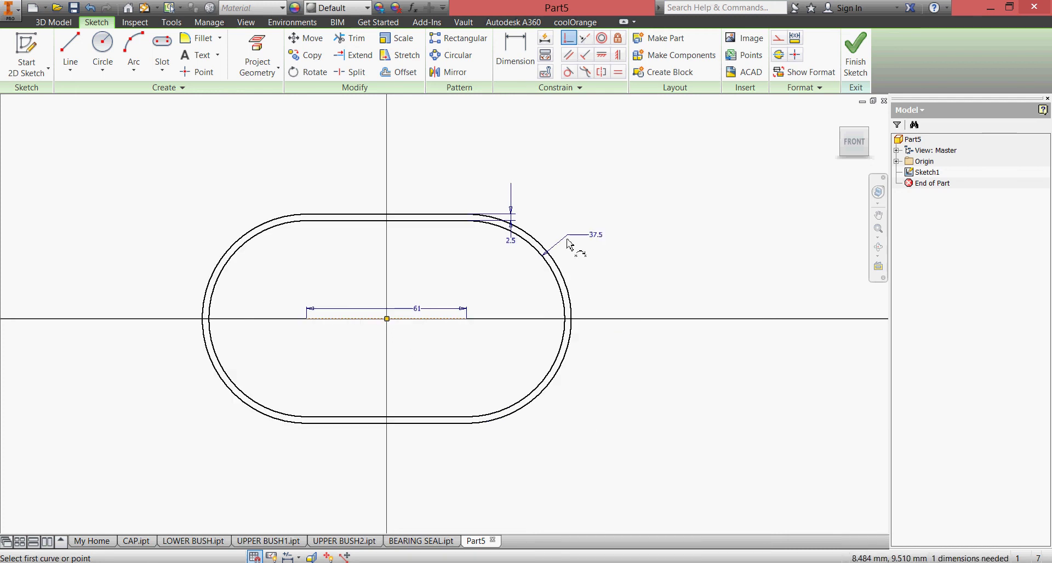
Finish the sketch and extrude the slot ring profile 2.5 mm.
left_click(855, 55)
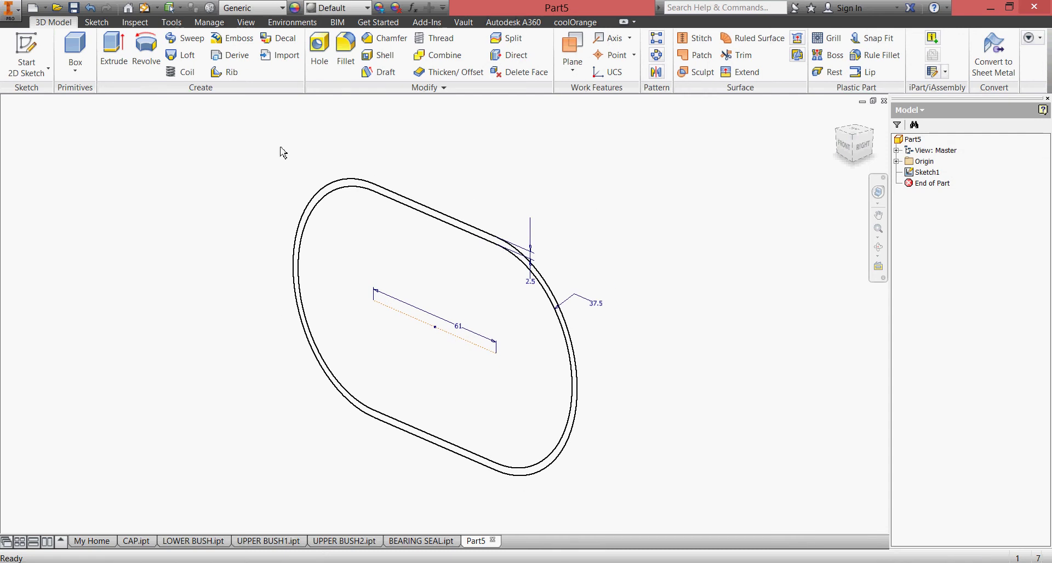
left_click(113, 52)
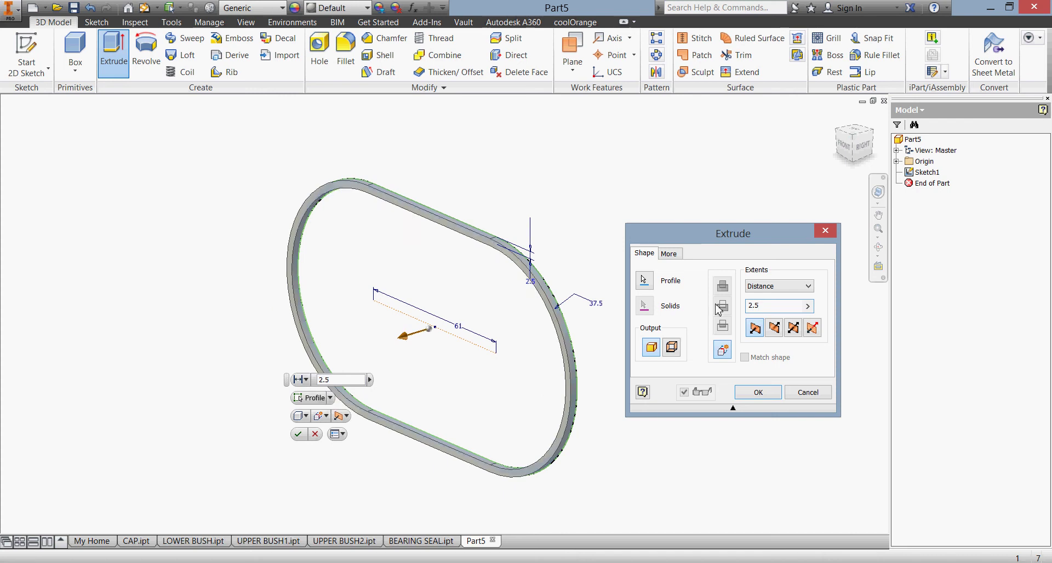
left_click(758, 393)
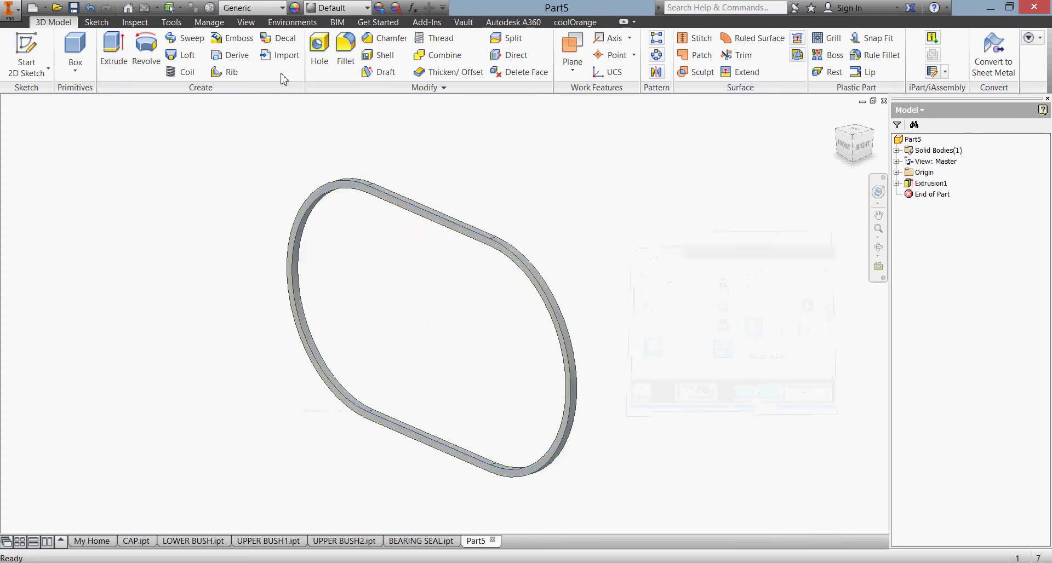
Assign Rubber as the loop part's material.
left_click(274, 10)
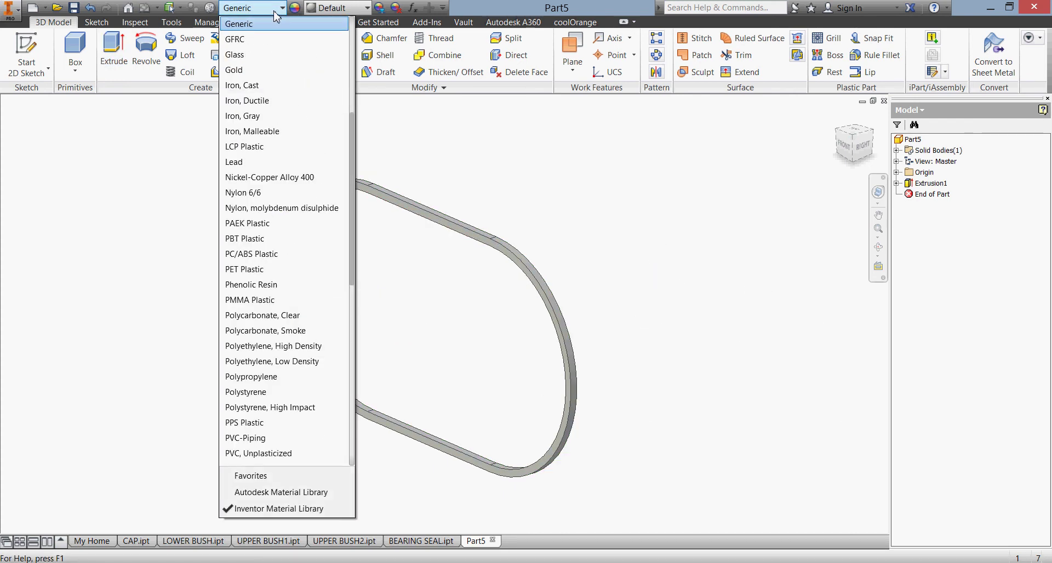
scroll(277, 12, "down", 1)
scroll(267, 159, "down", 3)
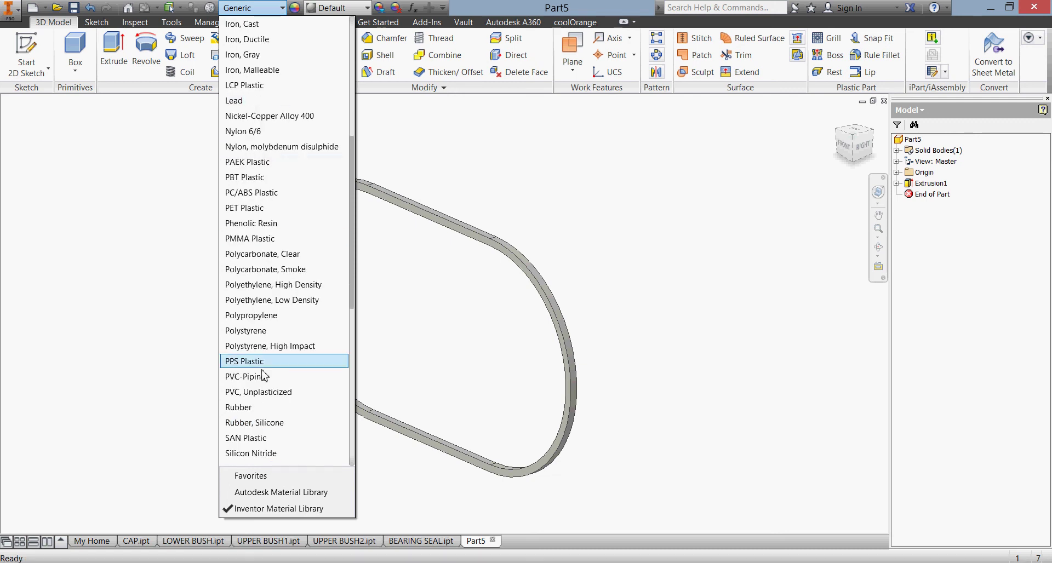
left_click(267, 408)
Save the part as CAP SEAL.ipt.
key("ctrl+s")
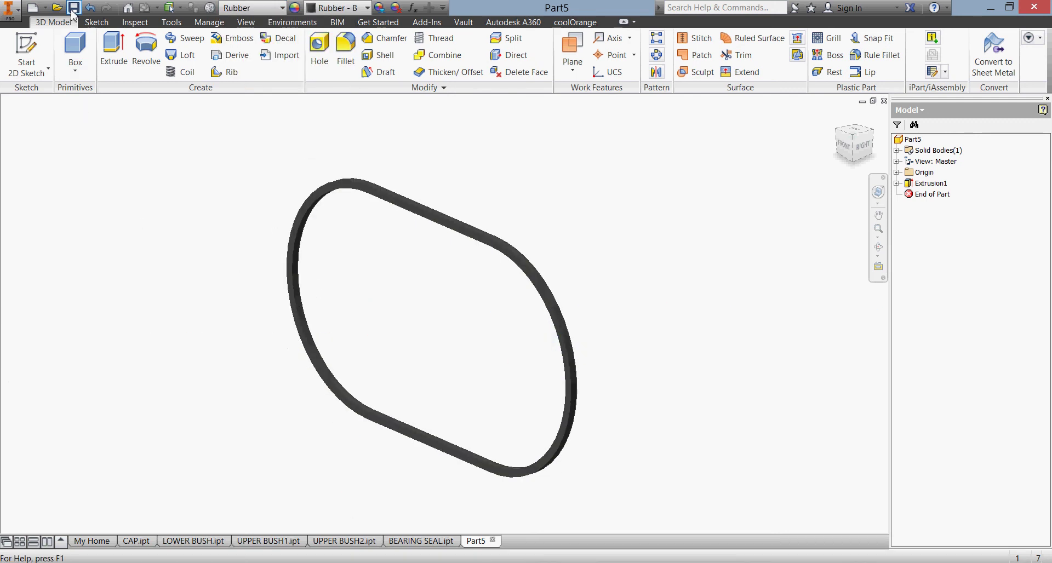
type("CA")
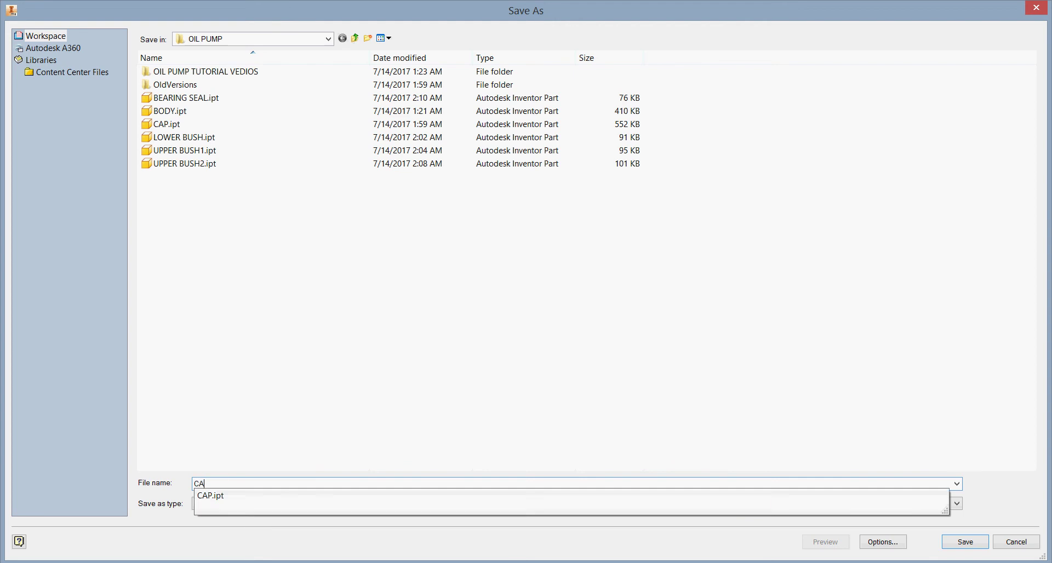
type("P SEAL")
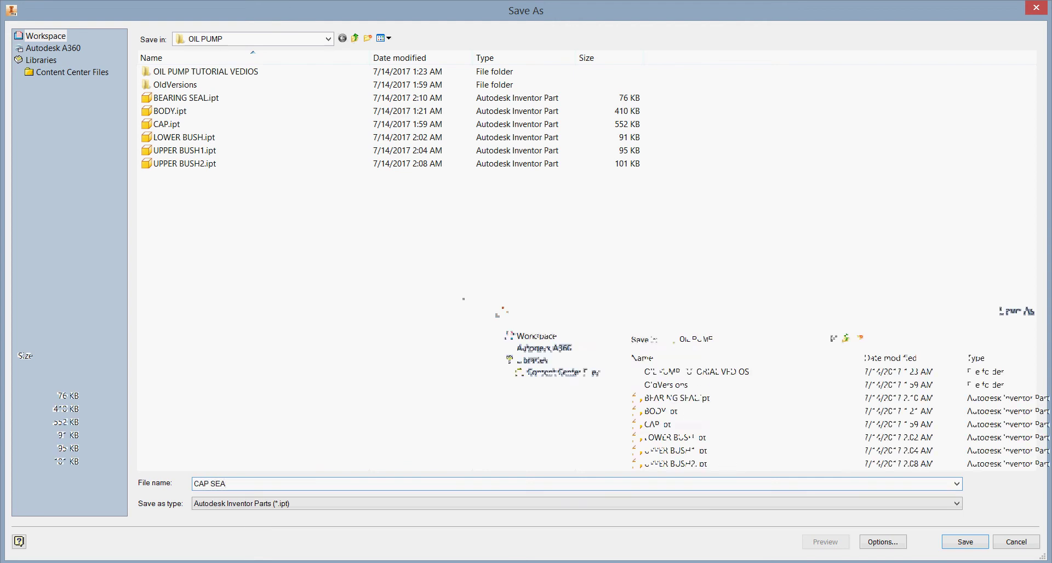
left_click(966, 542)
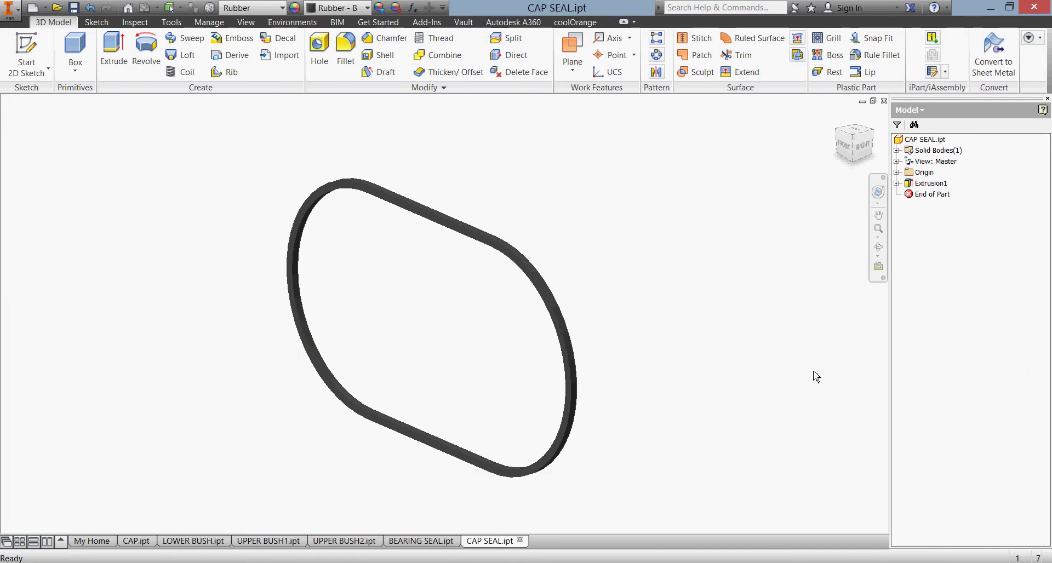